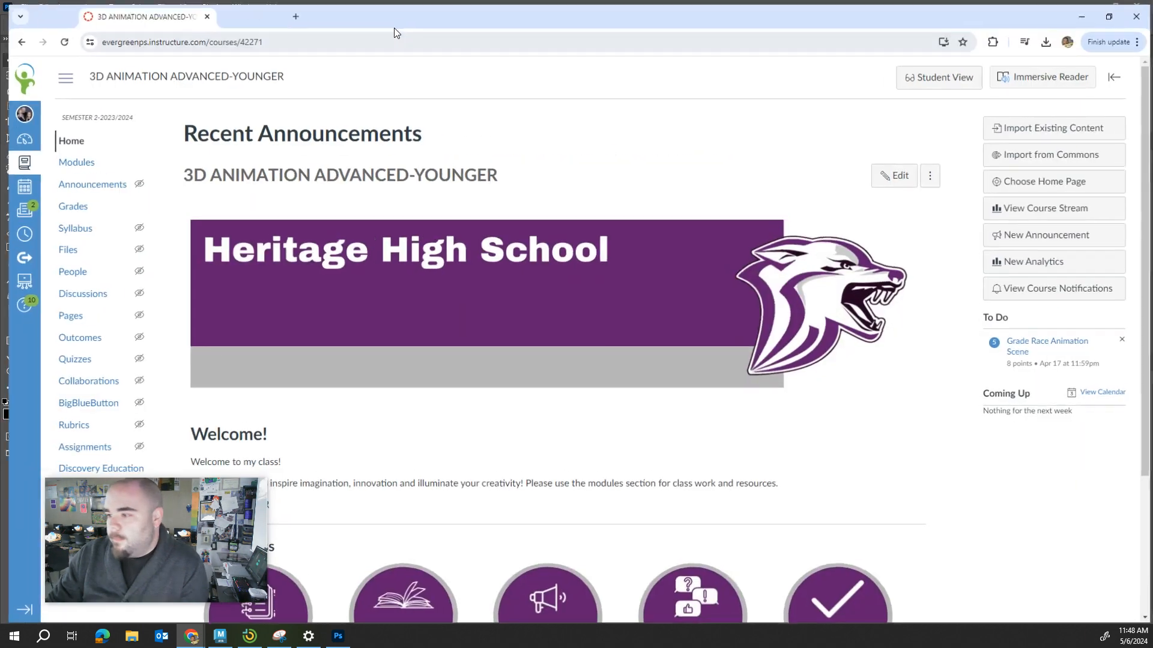
View the course's Modules page listing the Theme Park Poster files, and switch to Photoshop.
left_click(75, 159)
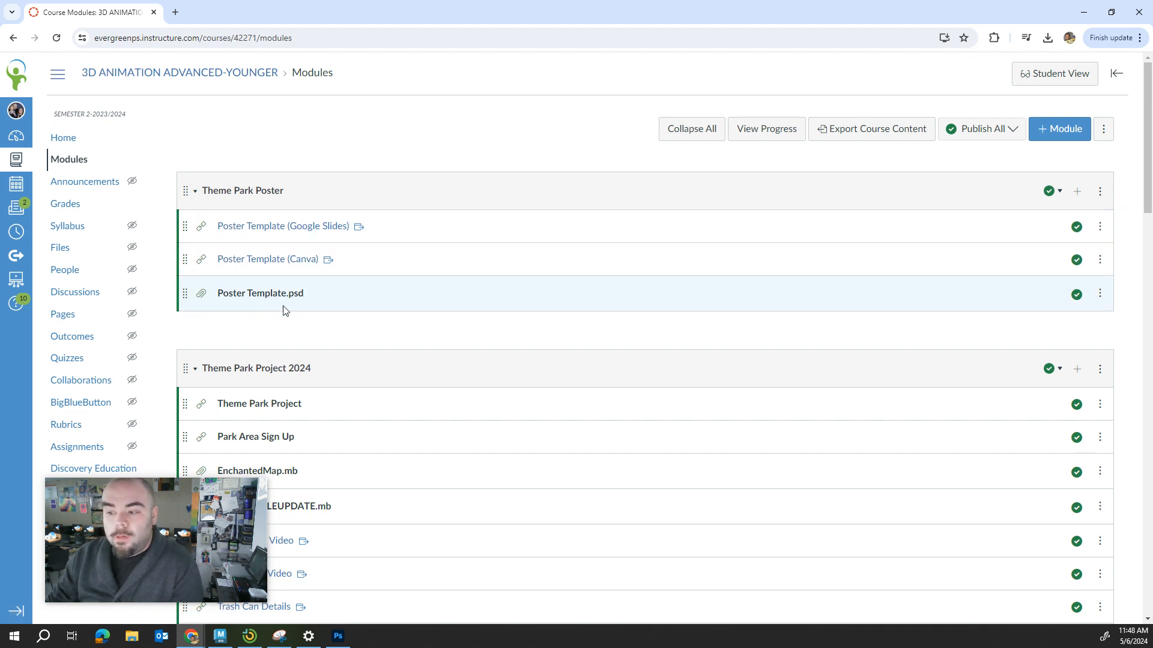
left_click(1084, 12)
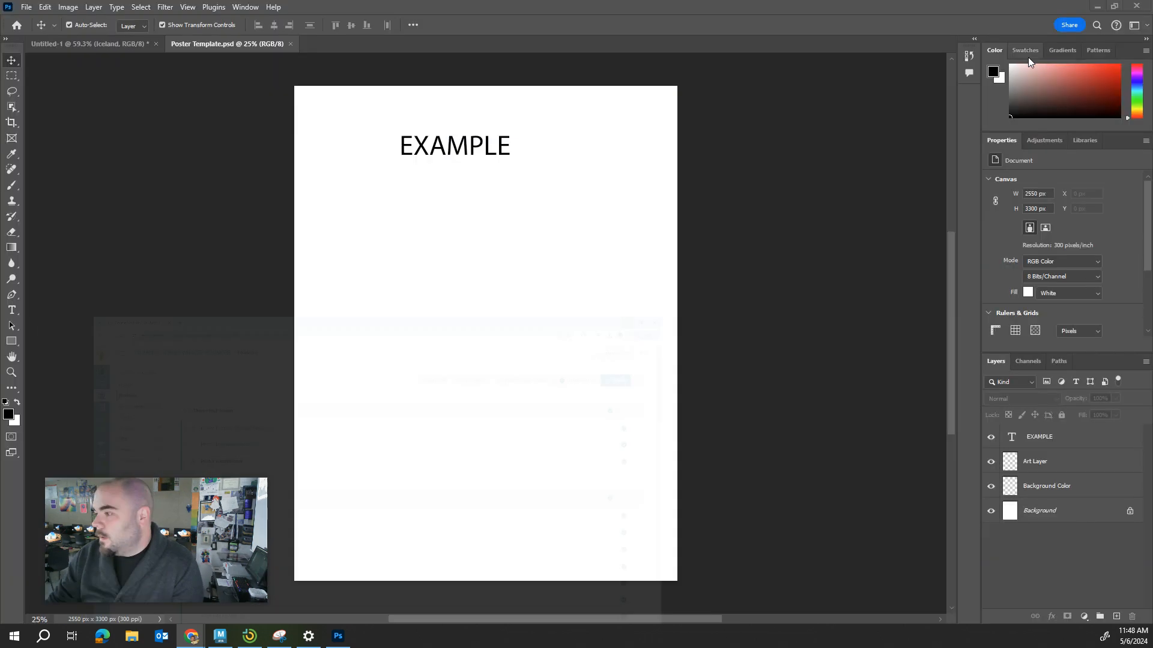
left_click(27, 7)
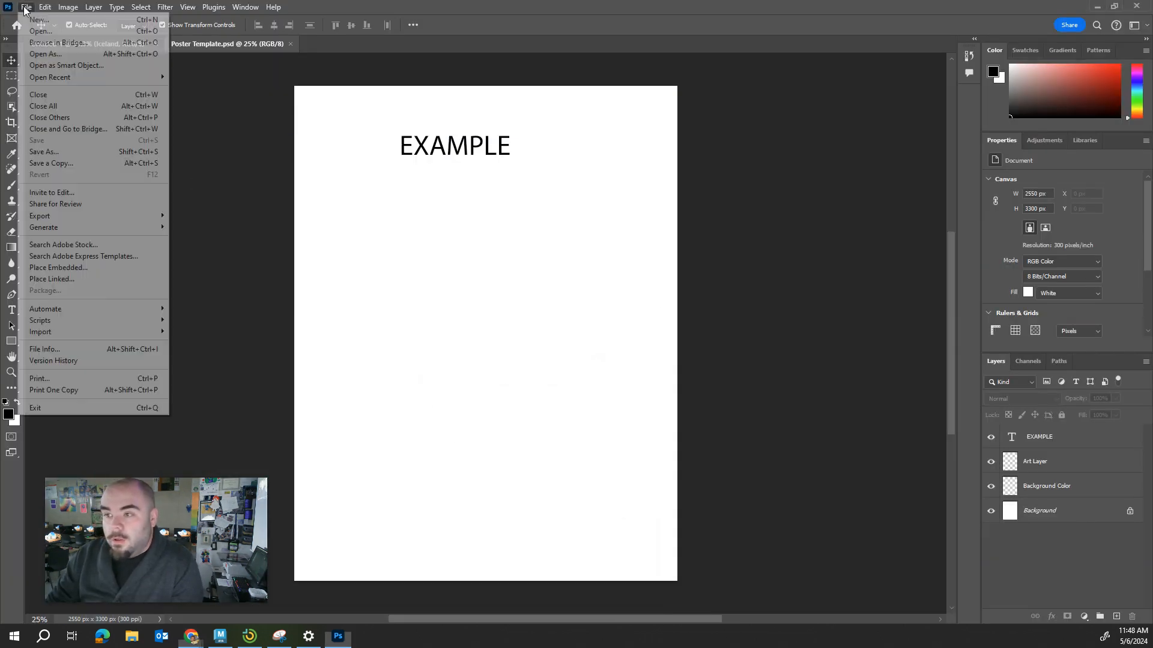
left_click(42, 33)
key("Escape")
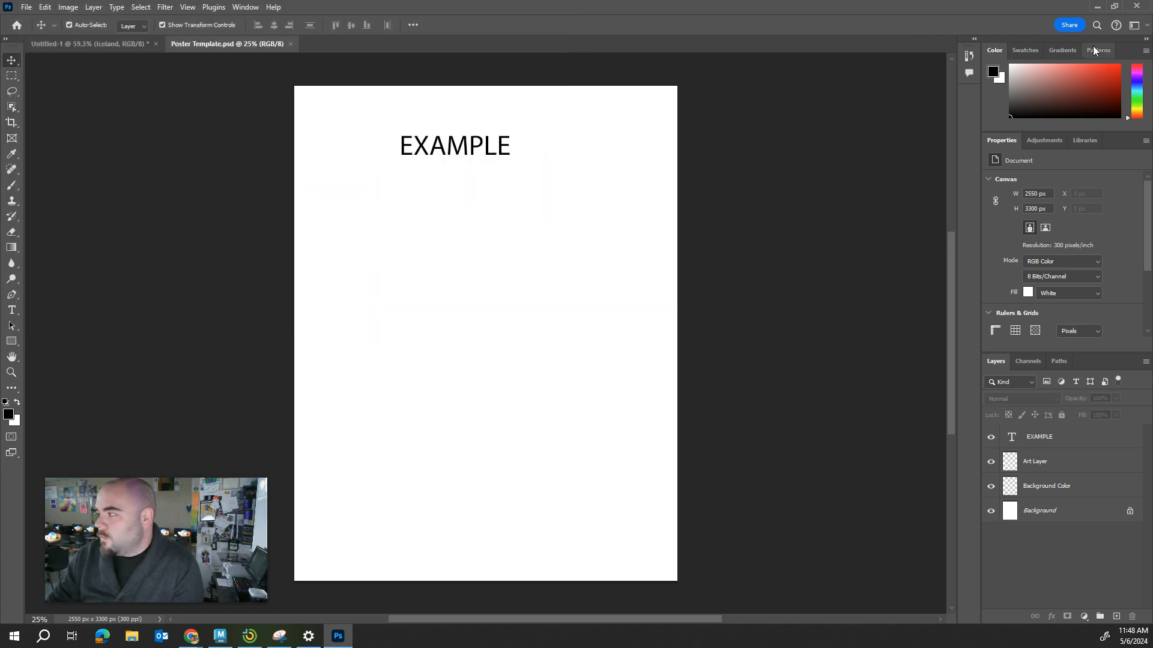
Quit Photoshop without saving the changes to Untitled-1.
left_click(1136, 5)
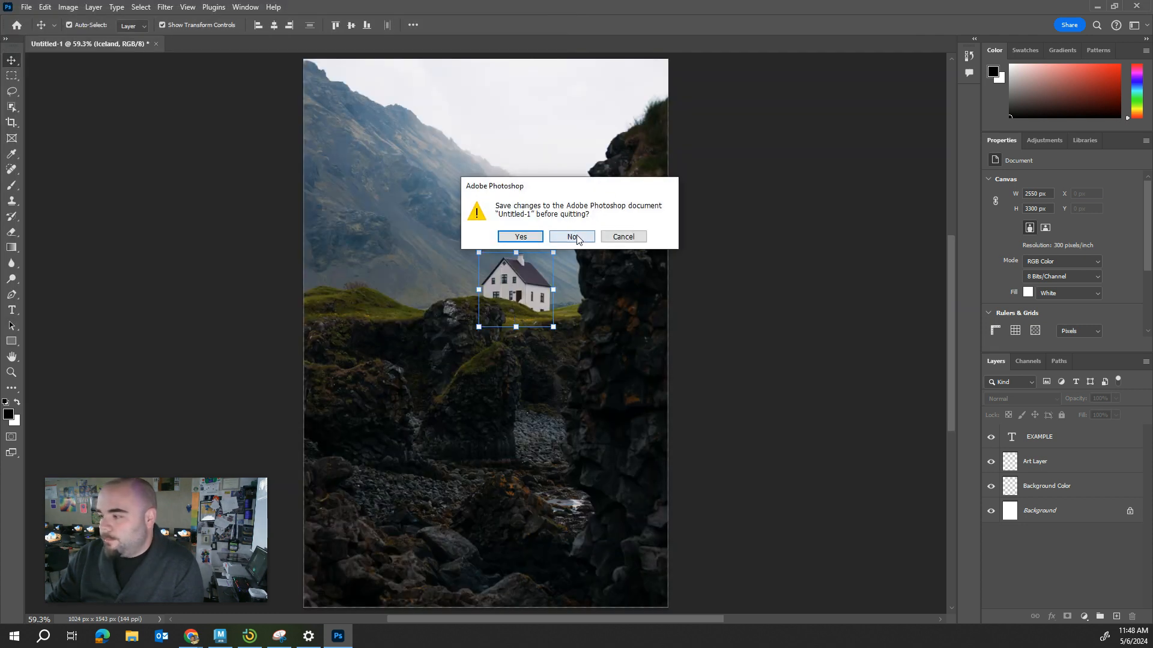
left_click(575, 237)
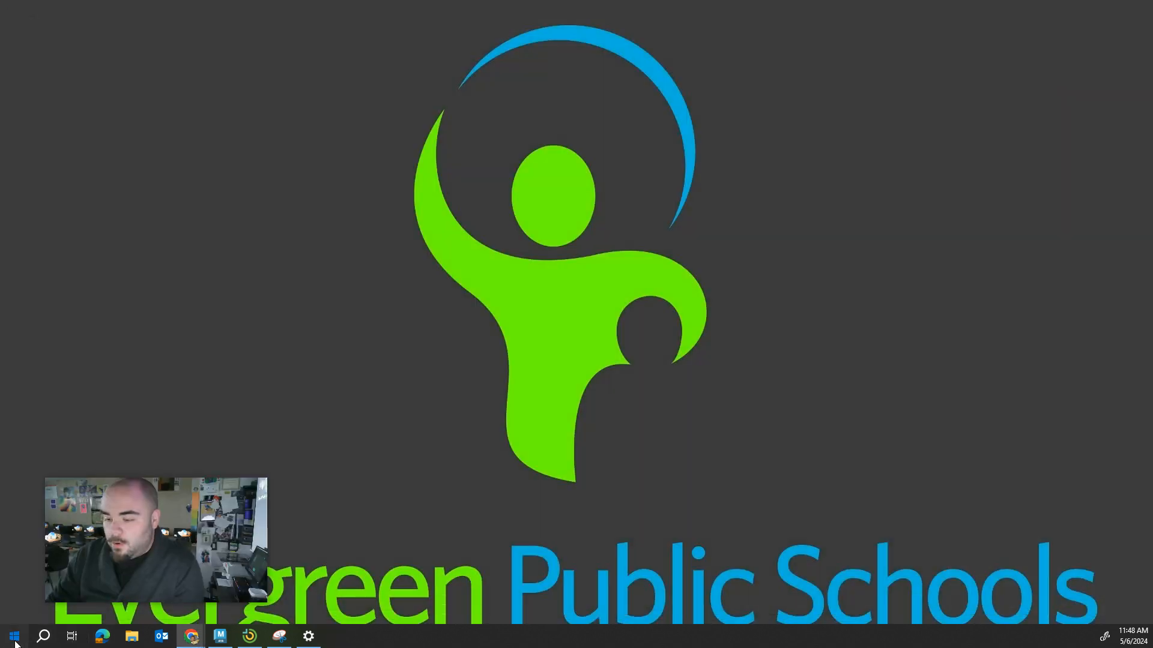
Launch Adobe Photoshop 2024 and dismiss the What's new window.
left_click(15, 641)
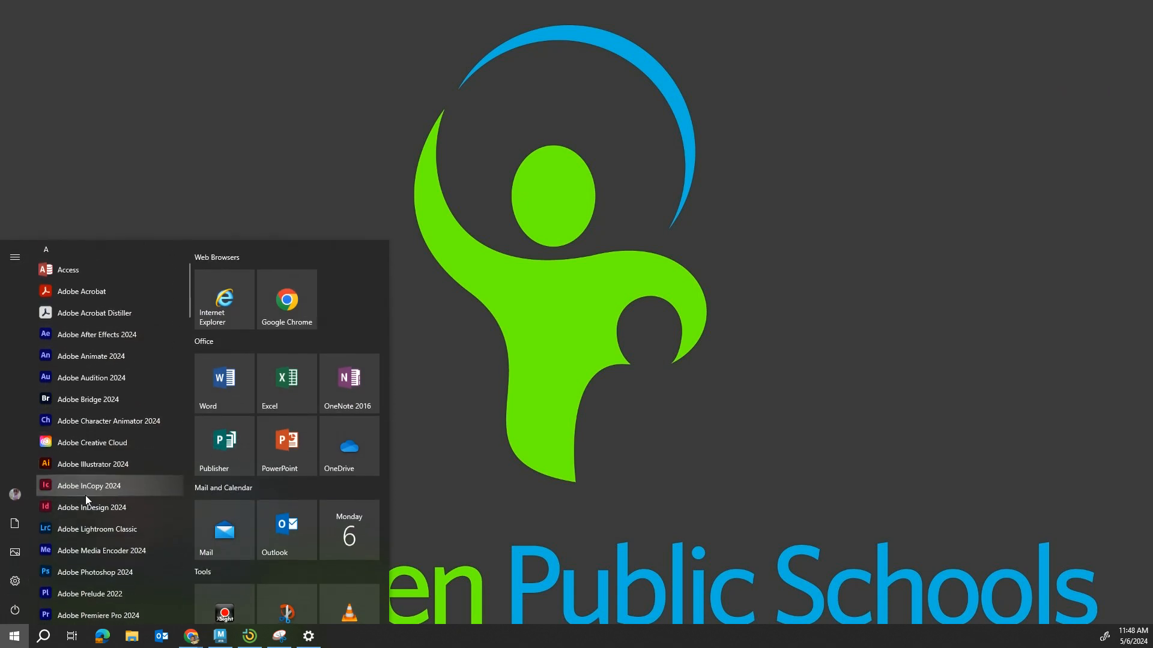
scroll(90, 503, "down", 3)
left_click(99, 466)
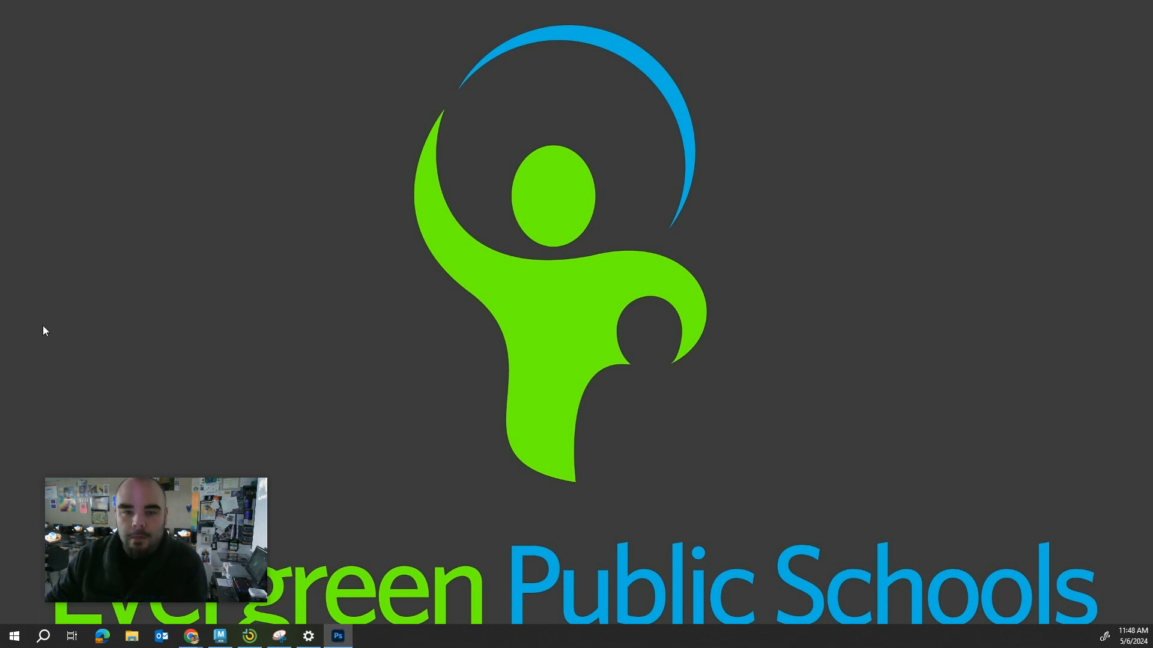
left_click_drag(0, 75, 736, 26)
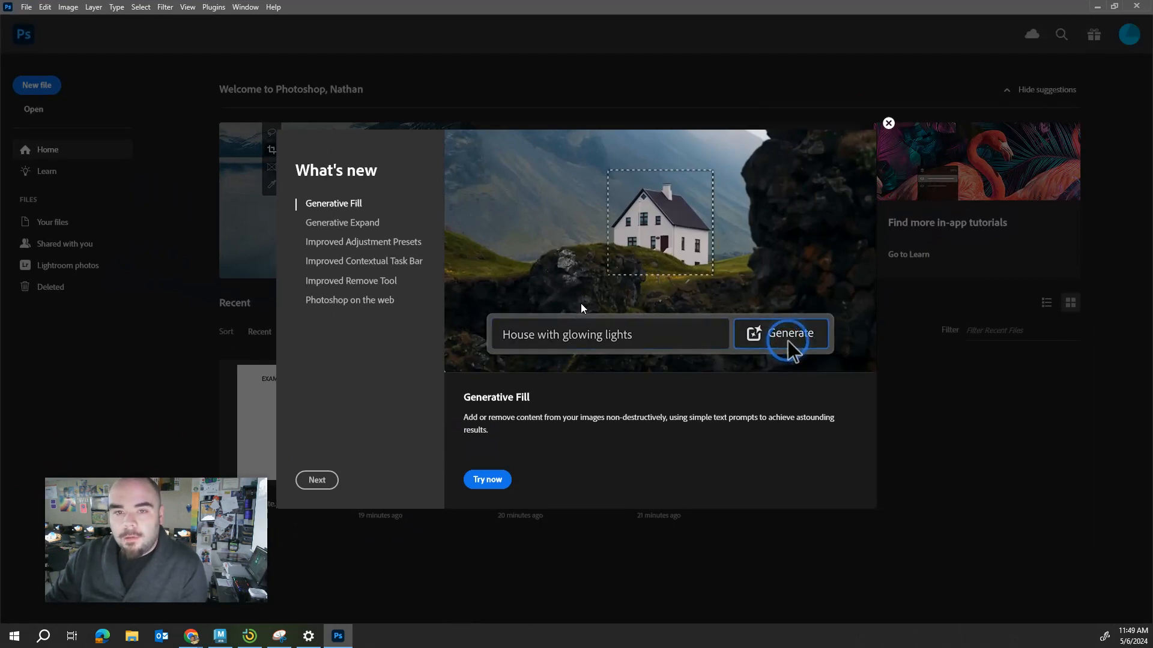
left_click(888, 122)
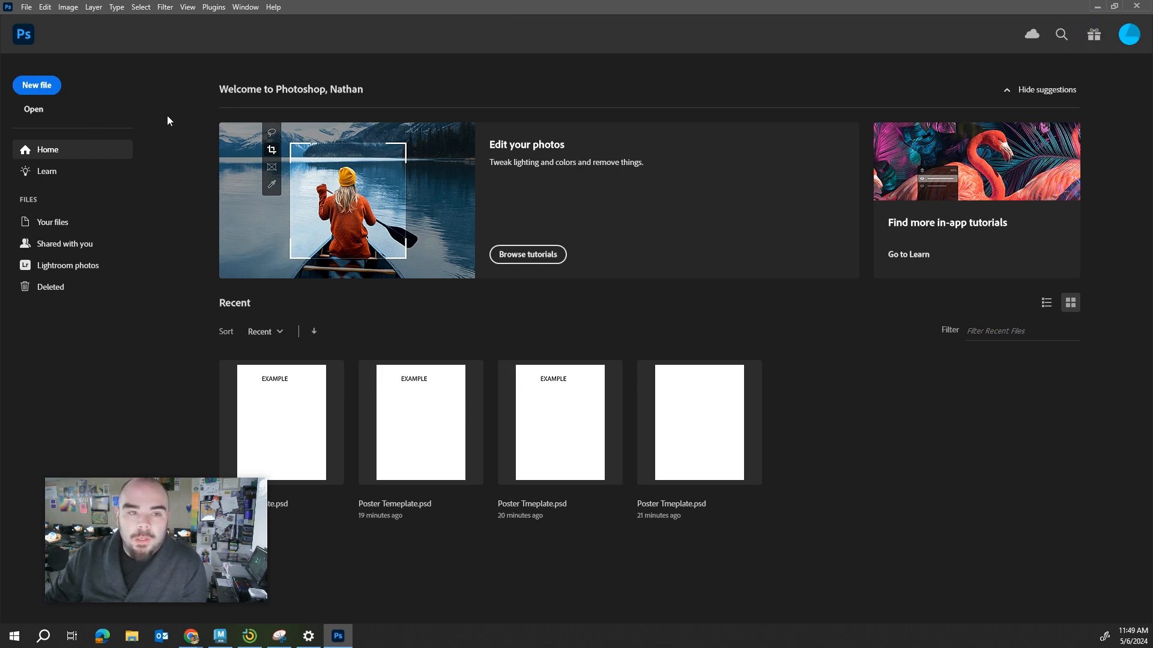
Open the Poster Template PSD from the Student THEMEPARK Files folder on the User (F:) drive.
left_click(34, 110)
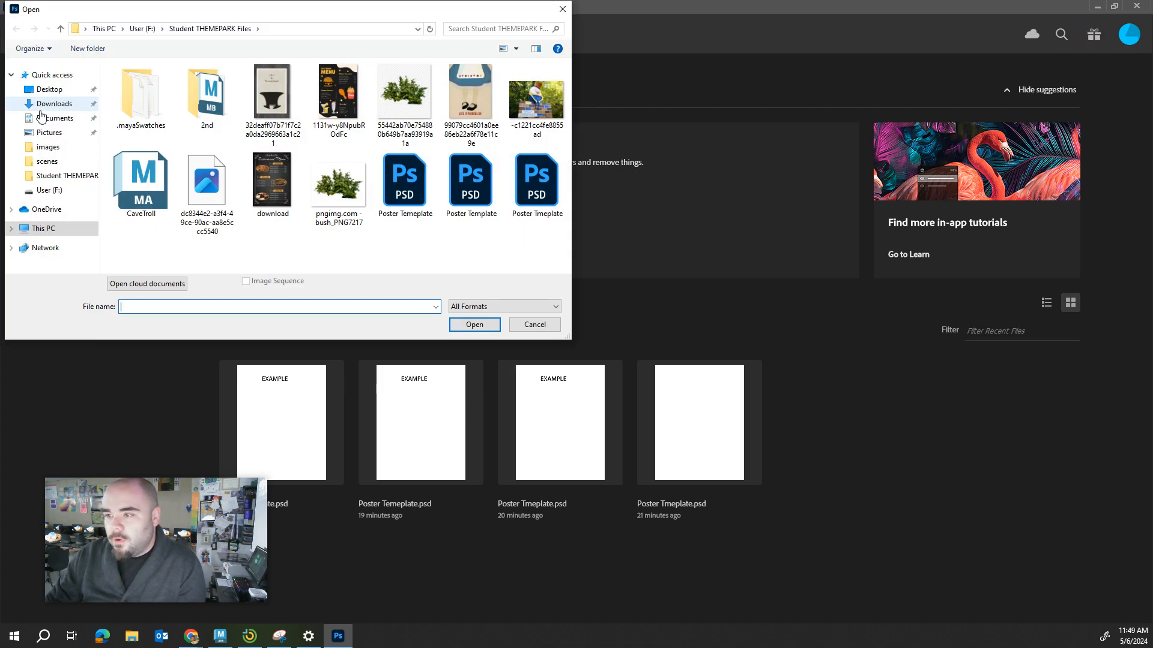
left_click(51, 231)
scroll(443, 260, "down", 1)
double_click(354, 202)
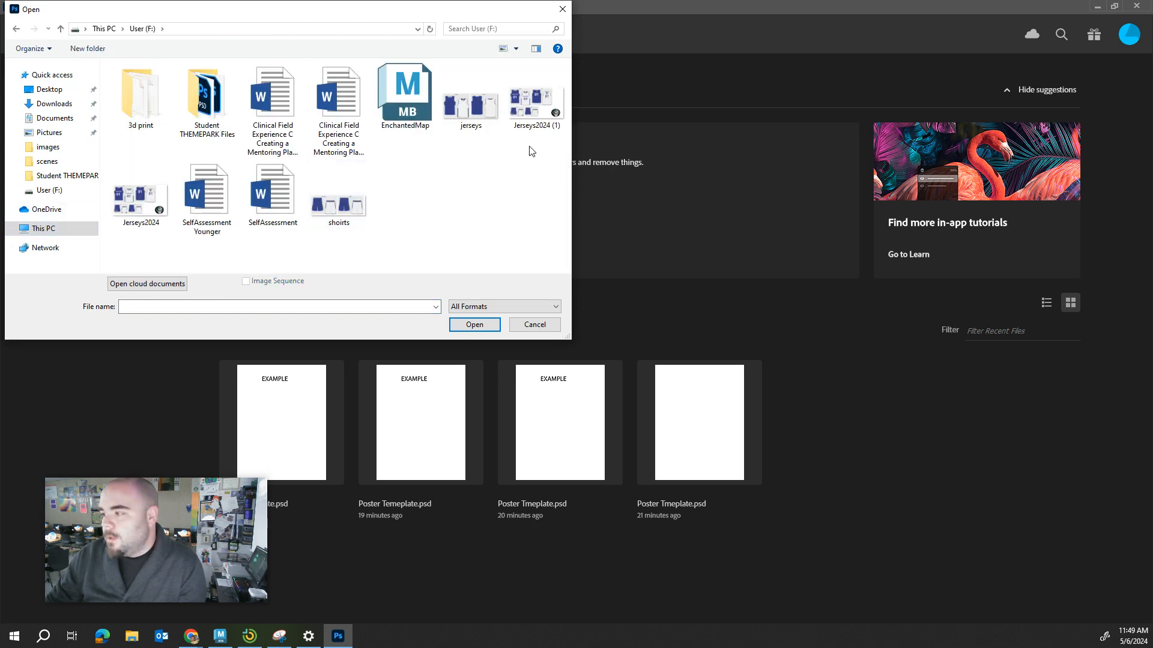
double_click(206, 99)
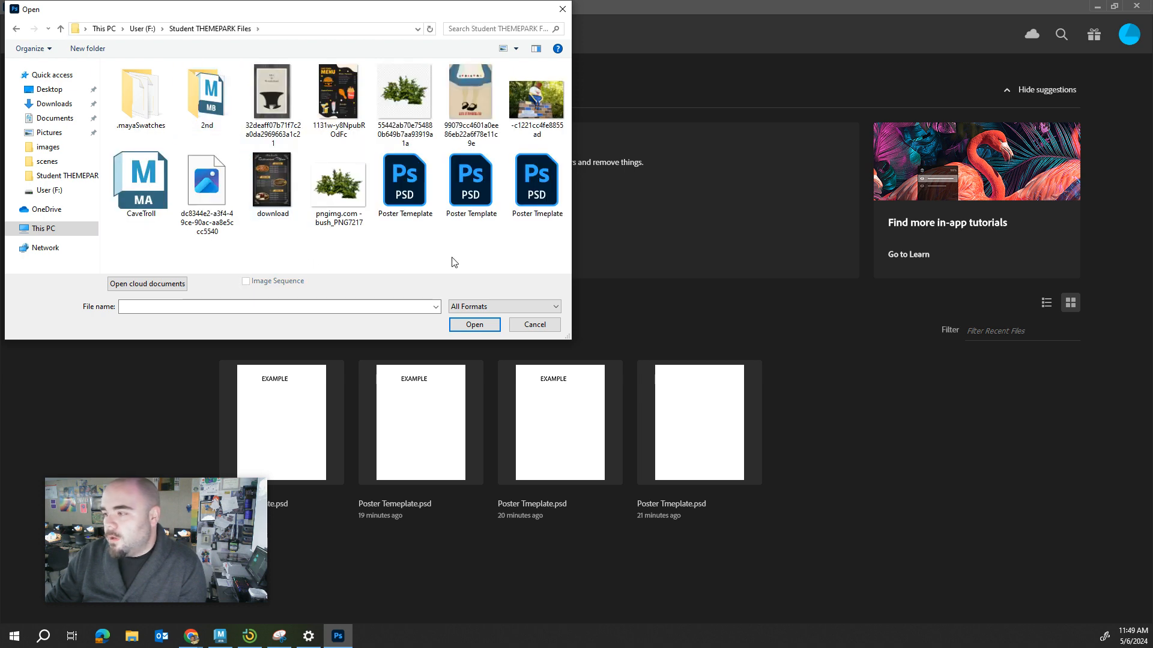
double_click(470, 192)
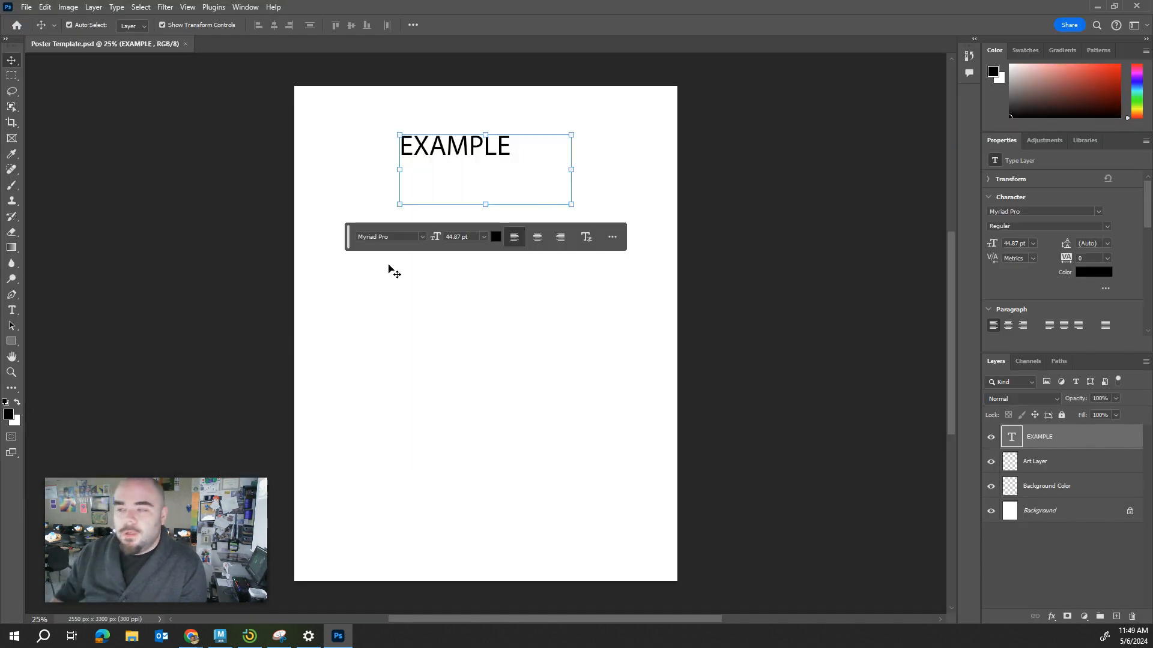
Set the EXAMPLE title's font to Lucida Sans Typewriter and move the title slightly down and to the right on the poster.
left_click(518, 484)
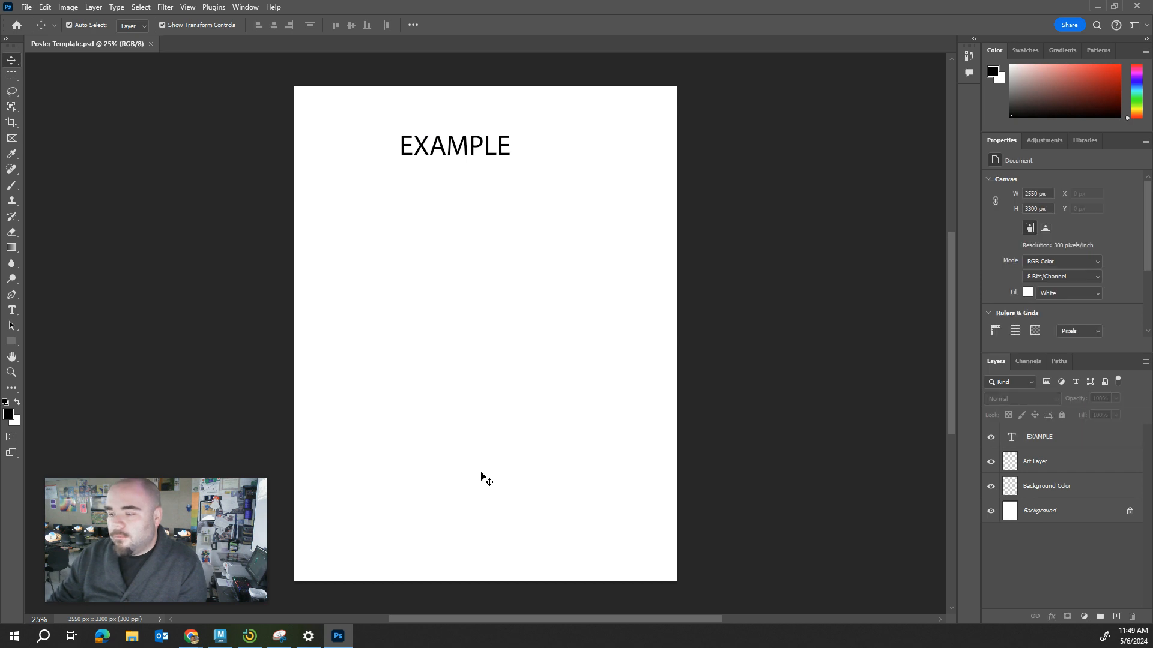
left_click(444, 154)
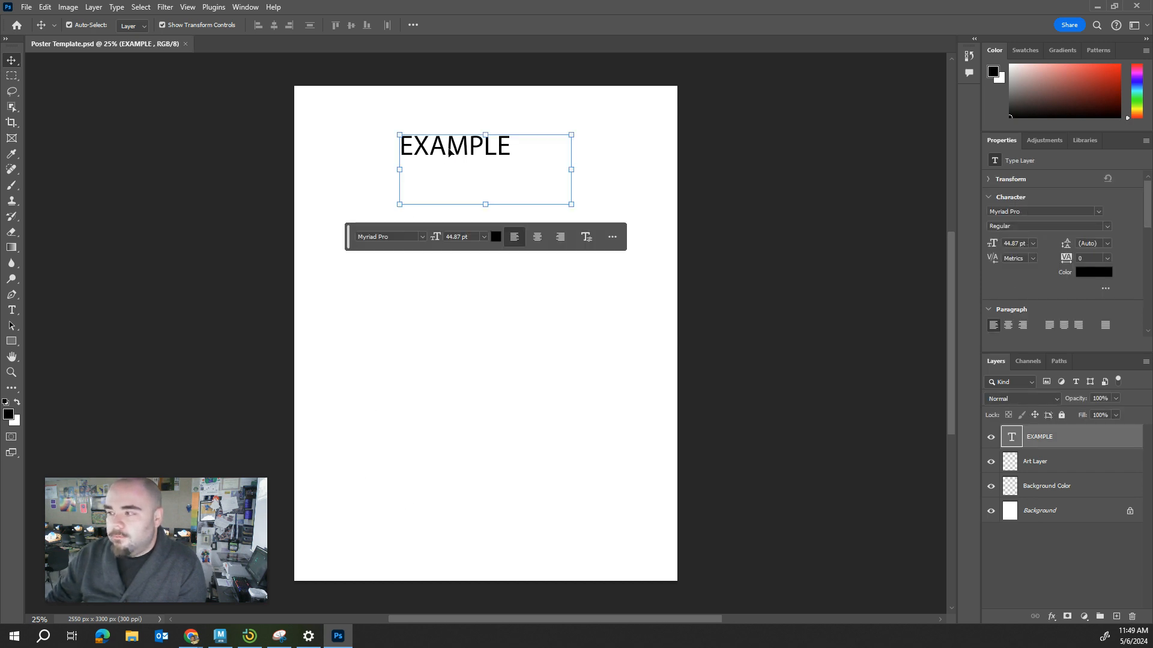
double_click(508, 152)
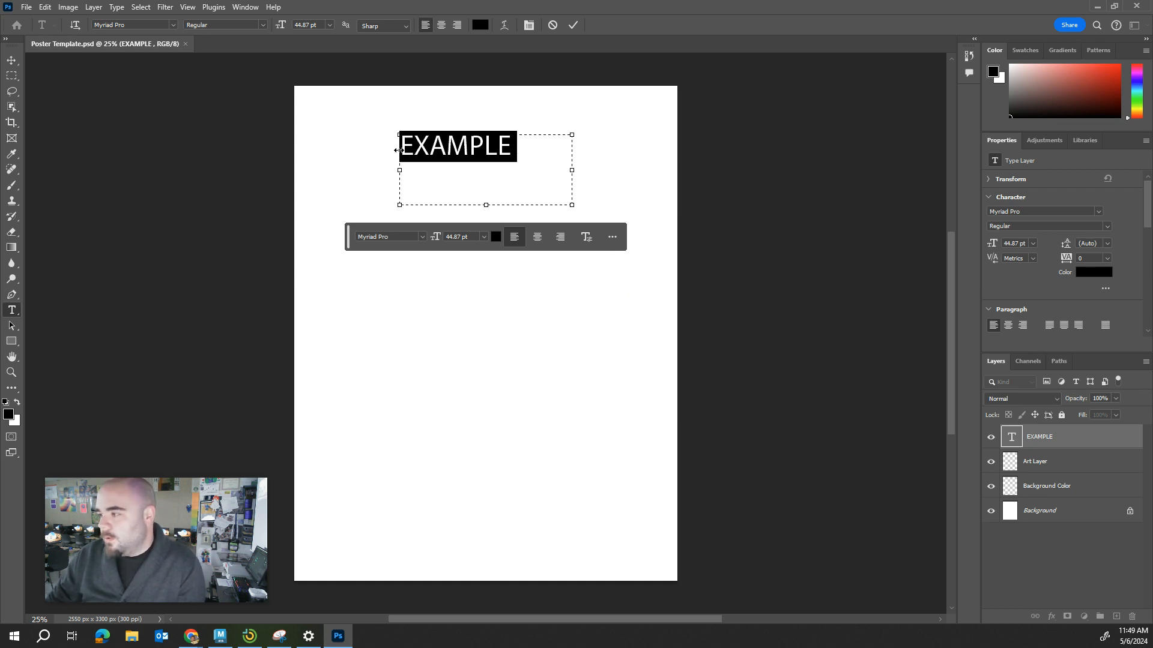
left_click(173, 25)
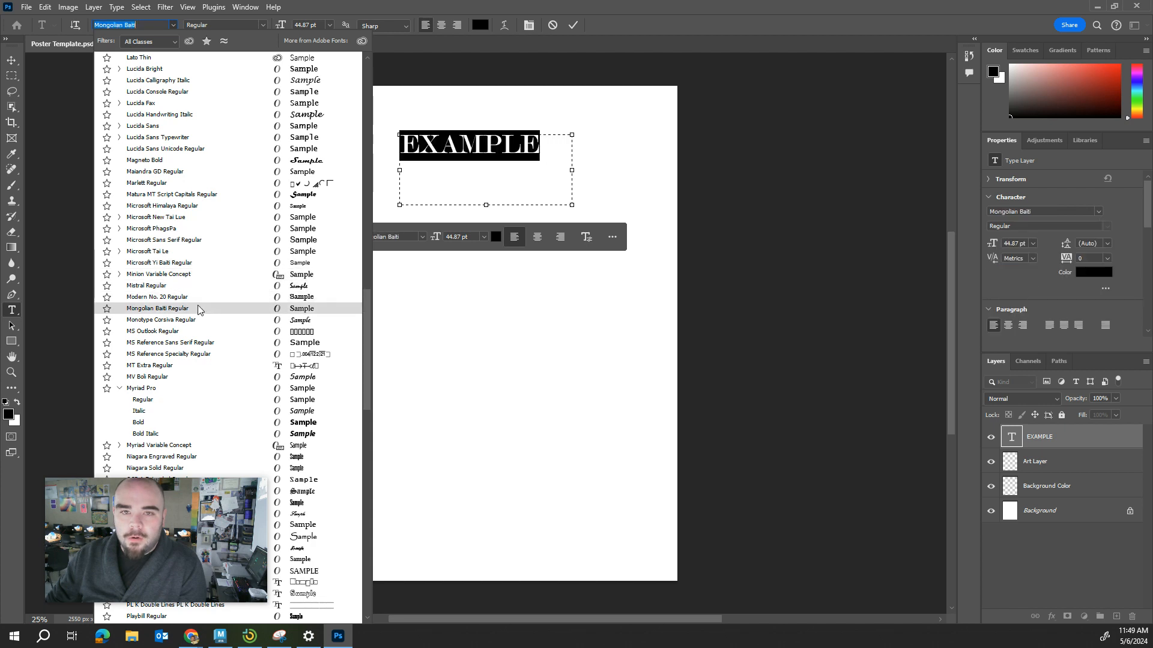
left_click(186, 137)
left_click(503, 162)
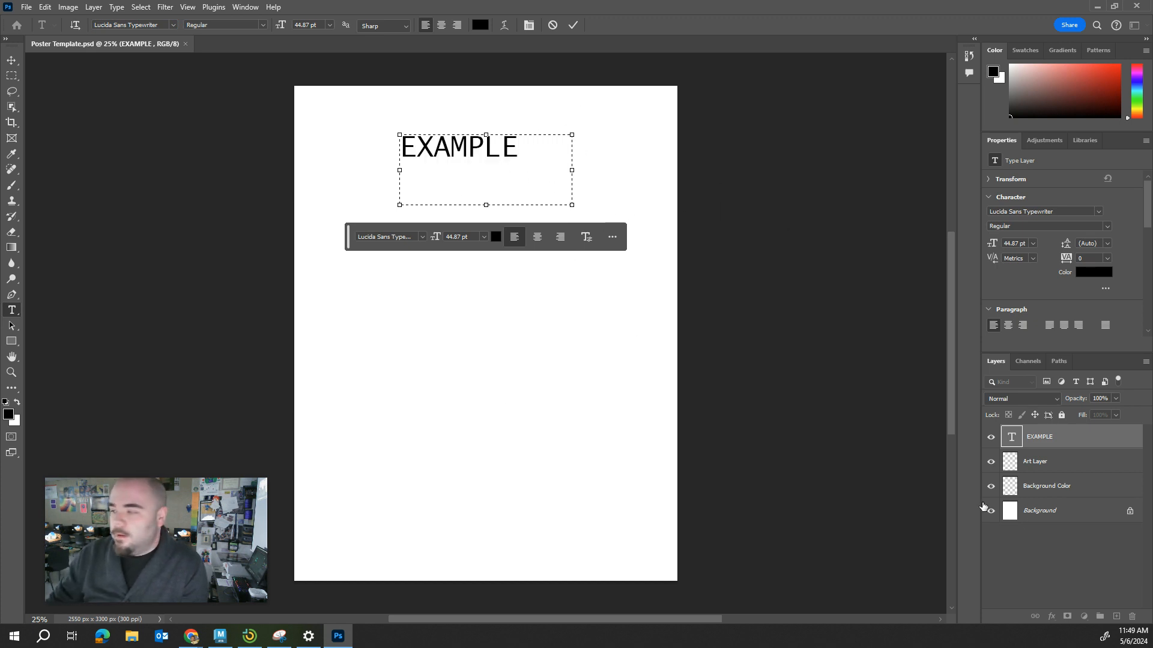
left_click(329, 25)
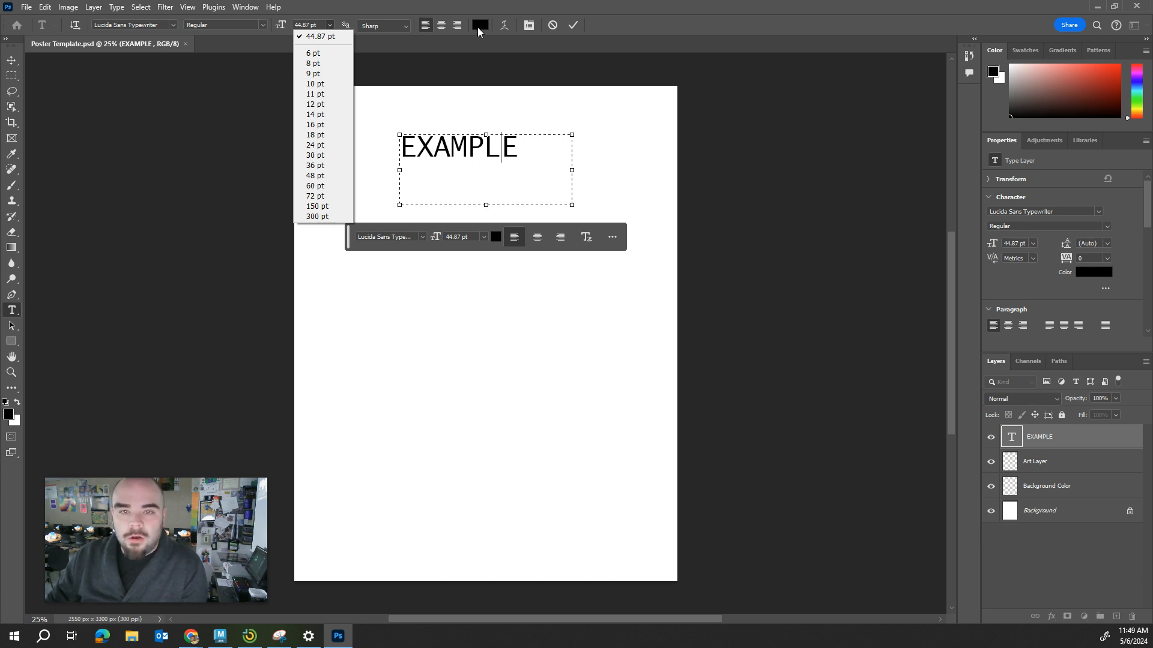
left_click(784, 179)
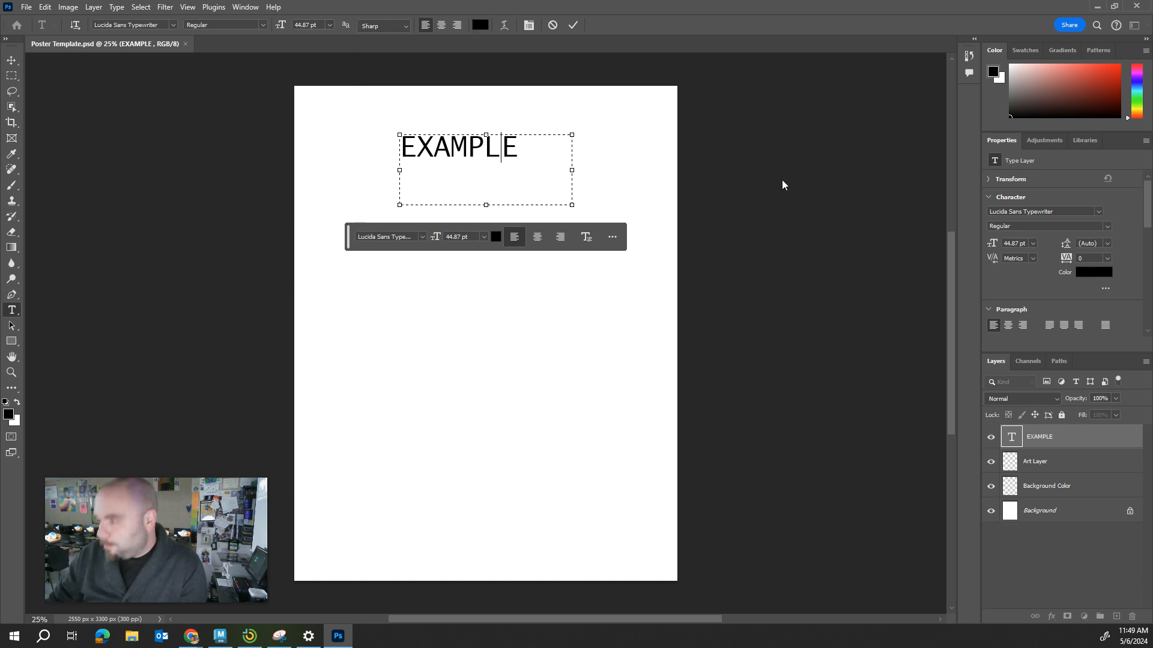
left_click(573, 26)
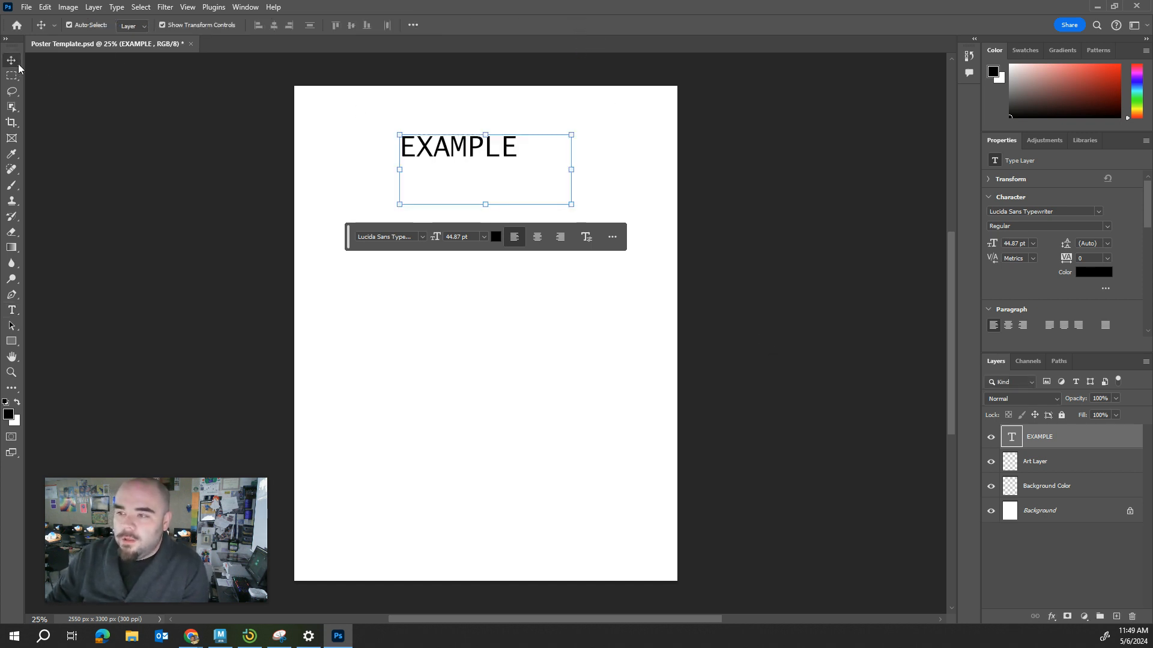
mouse_move(424, 146)
left_mouse_down()
mouse_move(420, 135)
mouse_move(428, 186)
mouse_move(442, 139)
mouse_move(485, 180)
mouse_move(442, 138)
left_mouse_up()
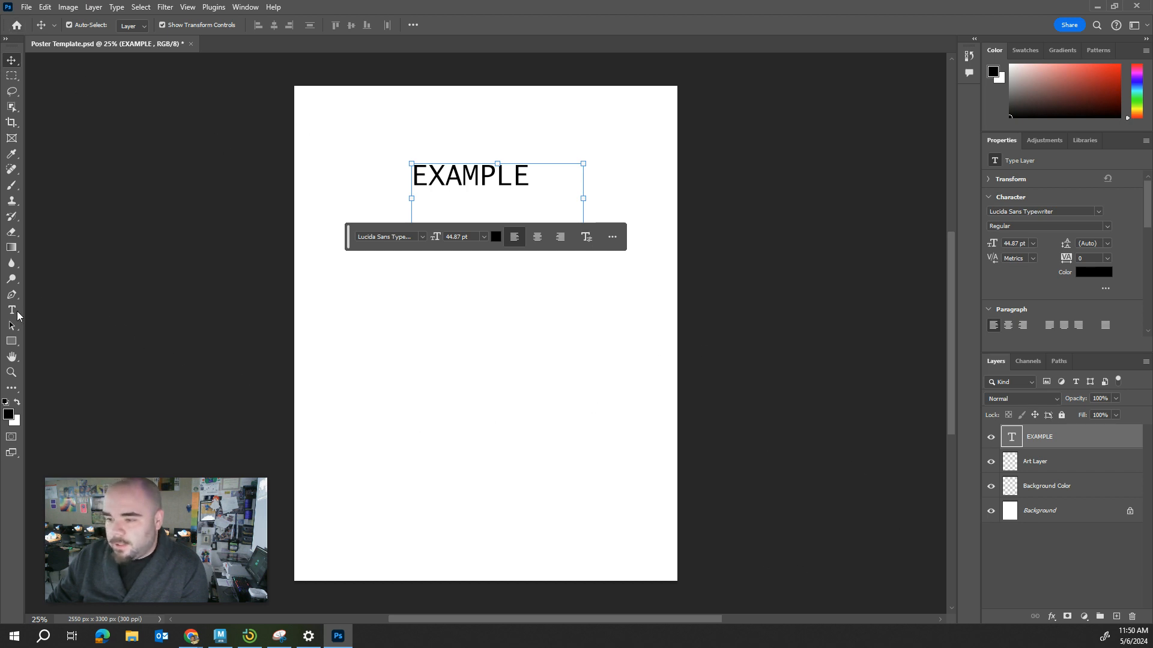
Add a paragraph text box with Lorem ipsum placeholder text in the middle of the poster, below the title.
left_click(15, 311)
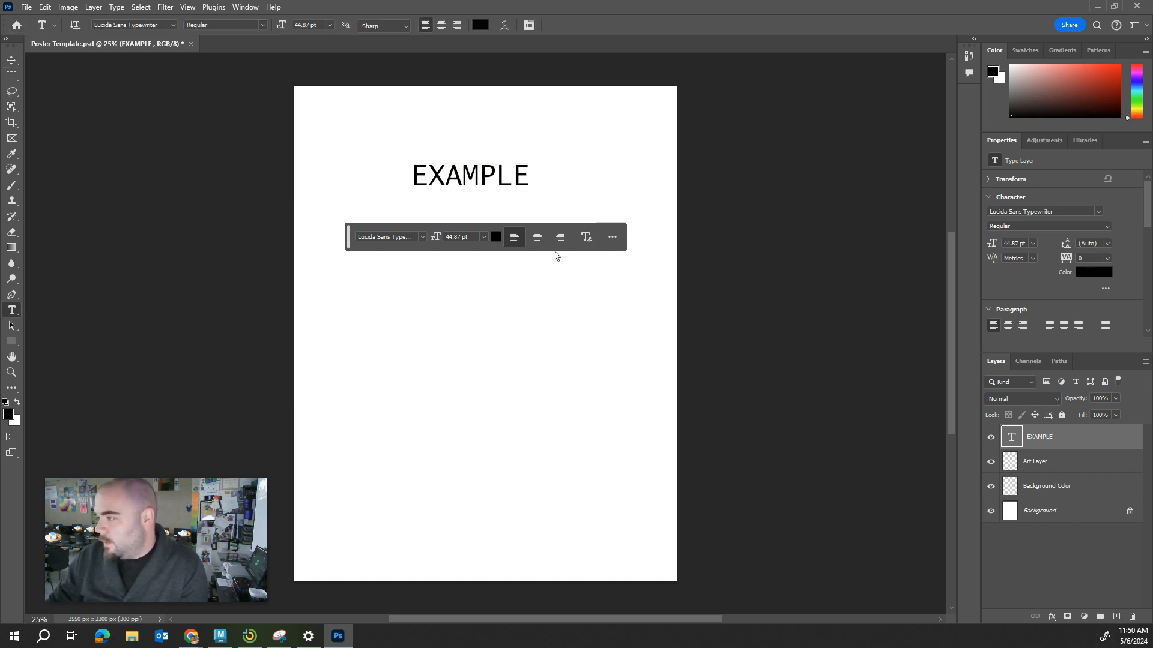
left_click_drag(393, 296, 618, 397)
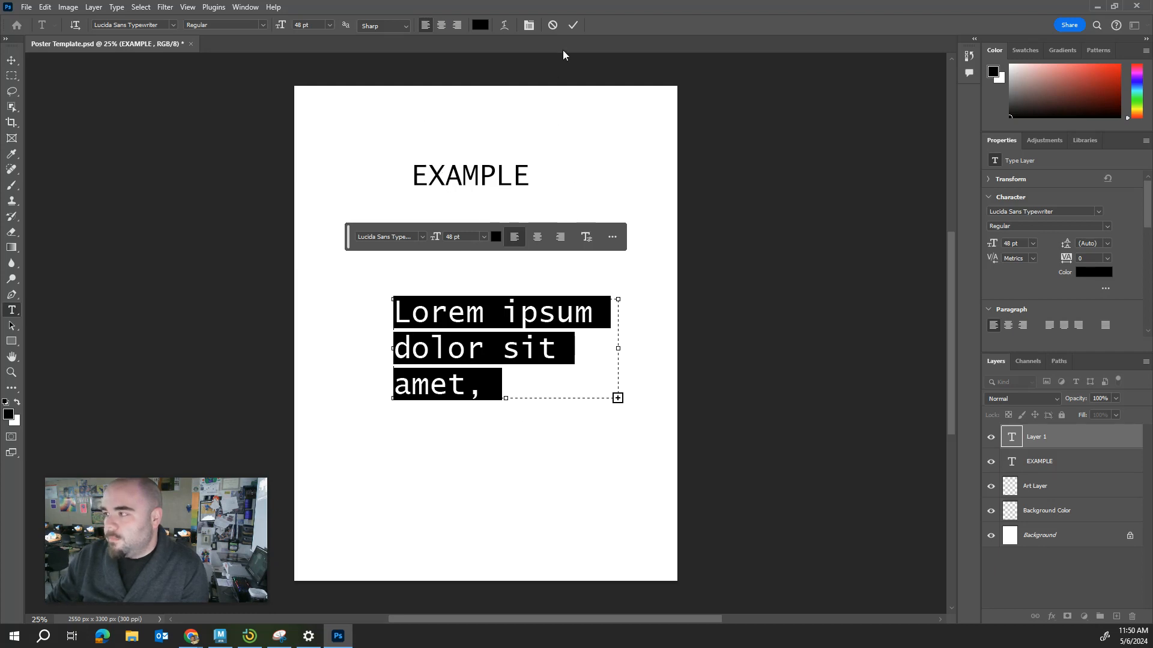
left_click(573, 26)
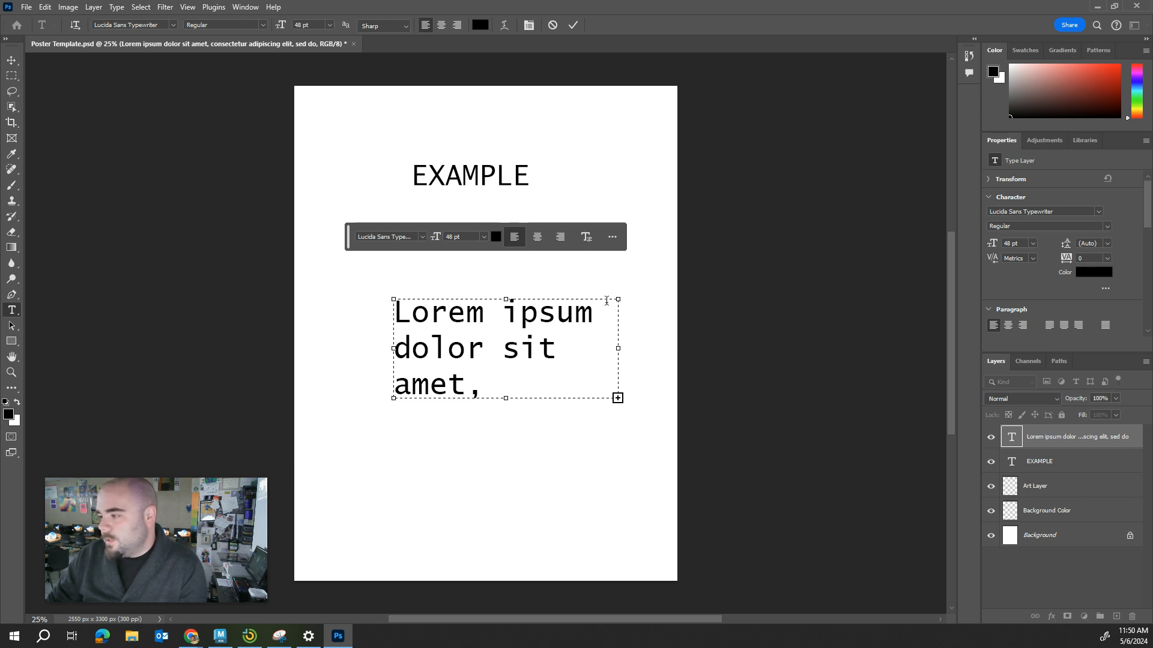
left_click_drag(539, 360, 591, 381)
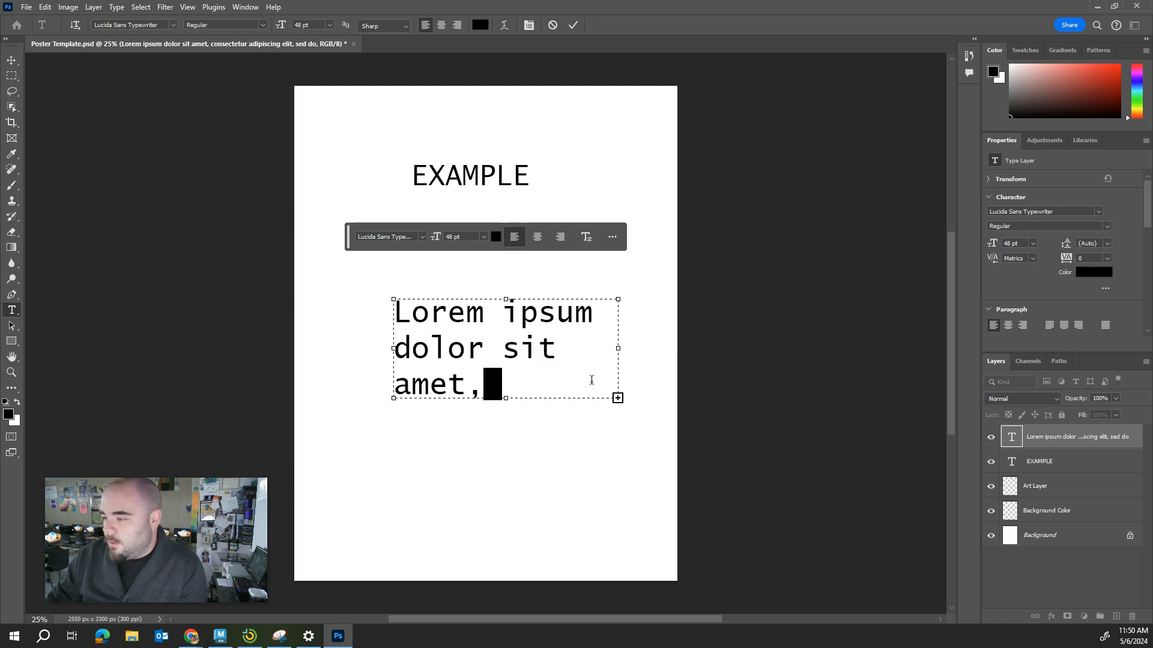
left_click(829, 337)
Delete the Lorem ipsum paragraph text layer.
right_click(1036, 441)
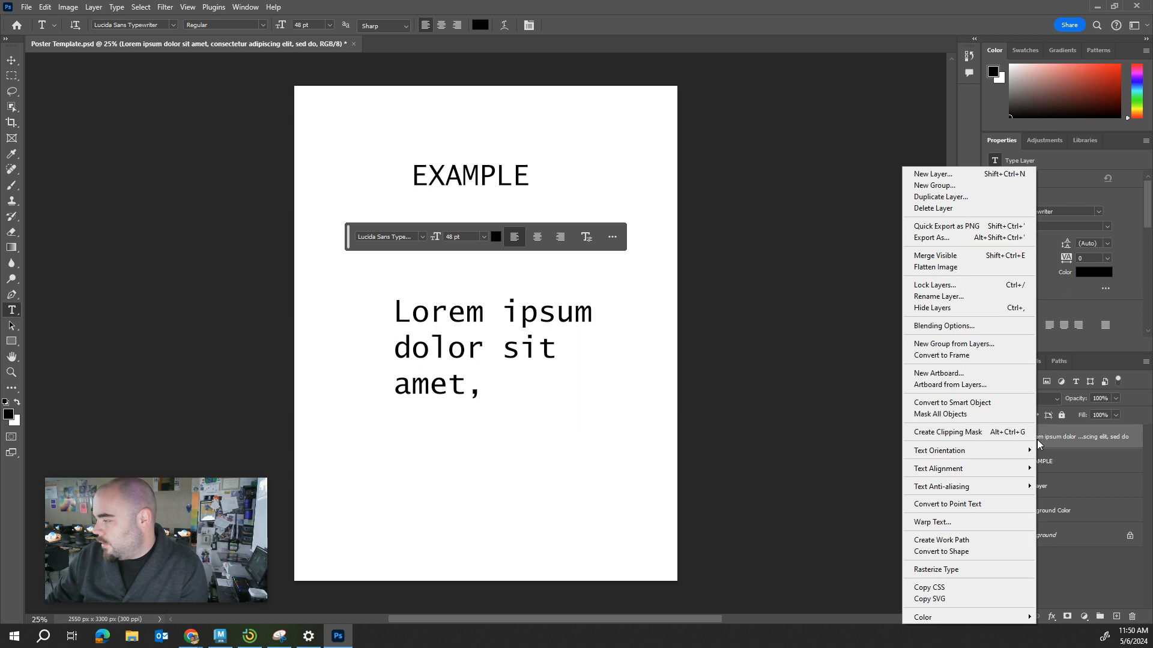
left_click(1070, 445)
right_click(1070, 443)
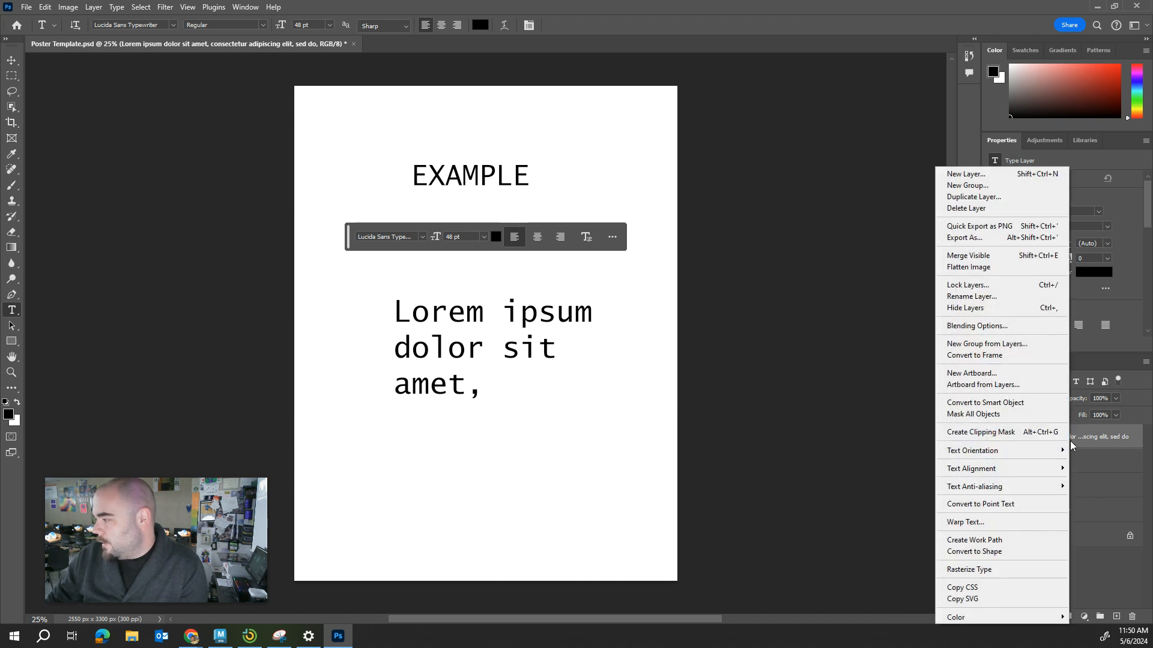
left_click(975, 210)
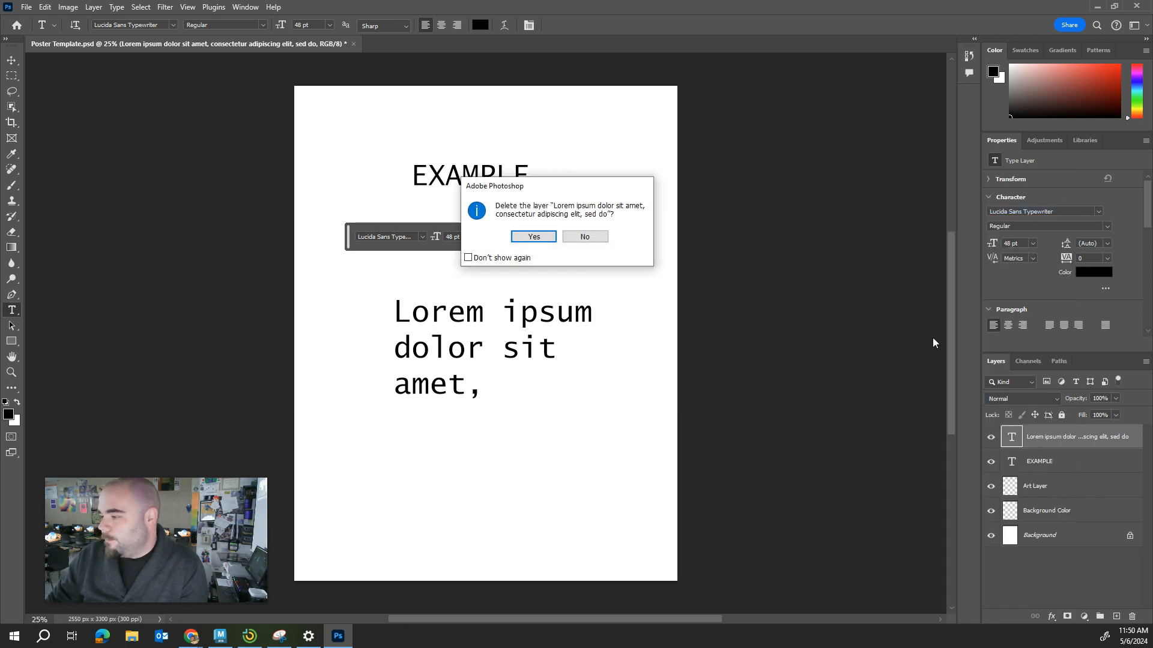
left_click(534, 238)
left_click(834, 415)
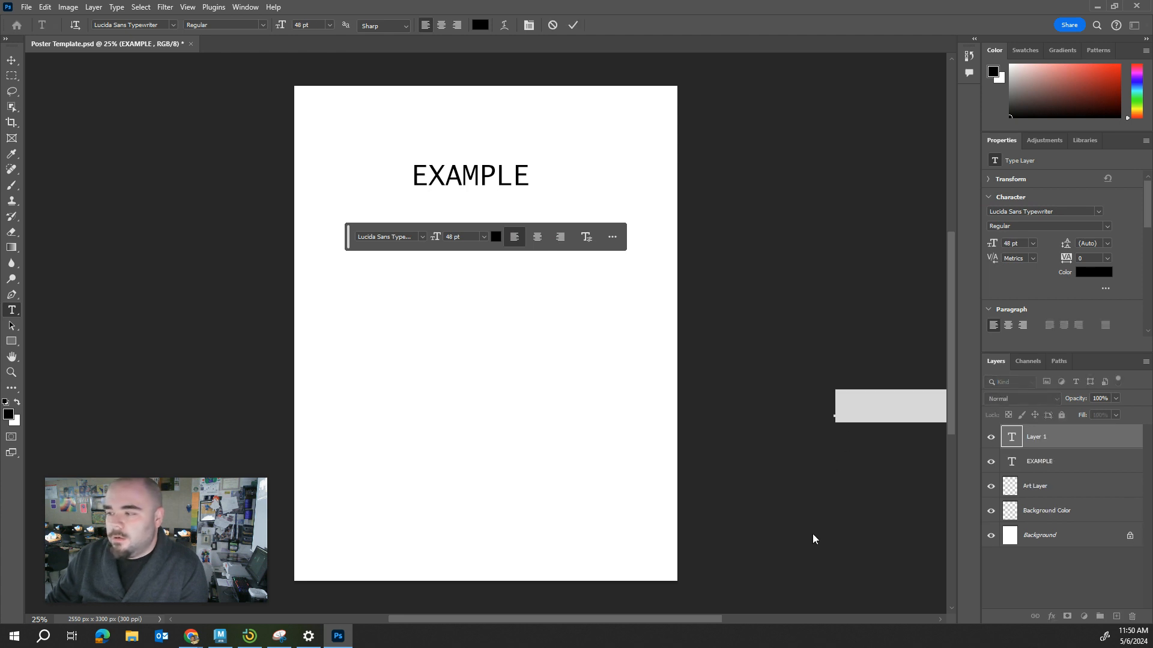
left_click(781, 409)
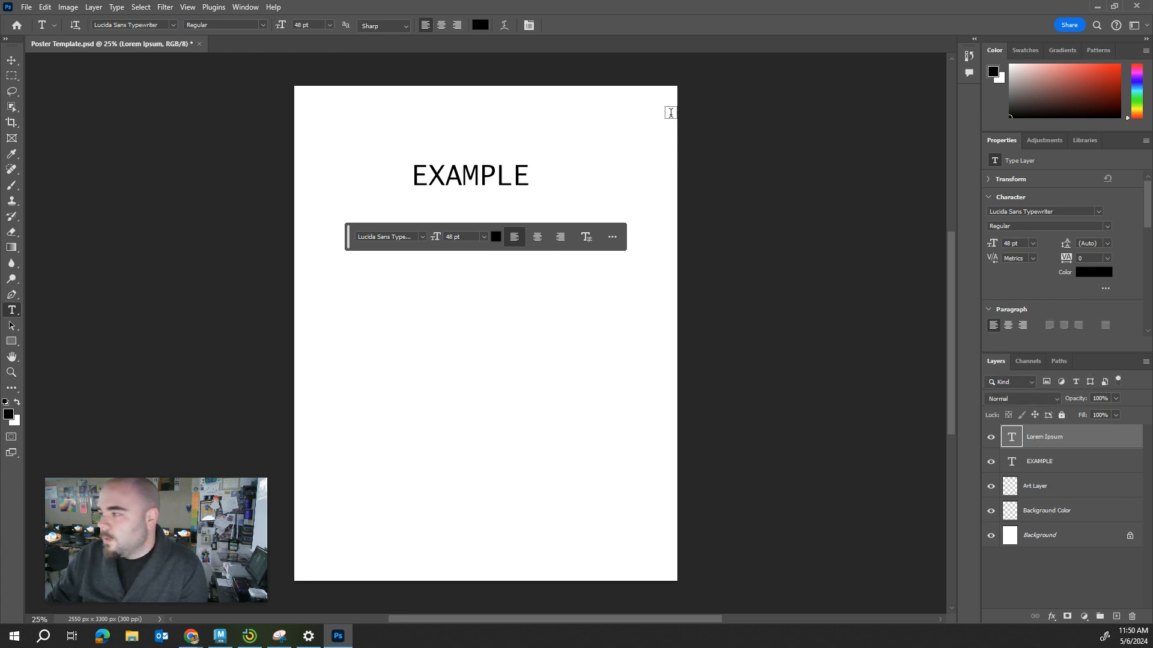
left_click(11, 60)
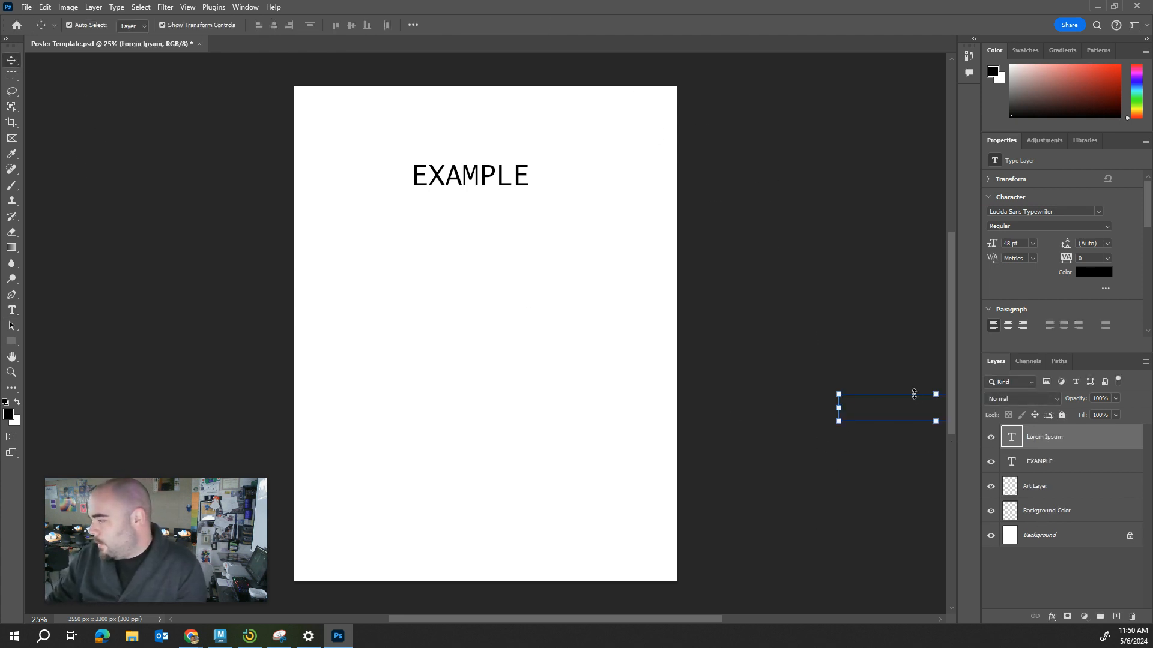
left_click_drag(914, 395, 896, 388)
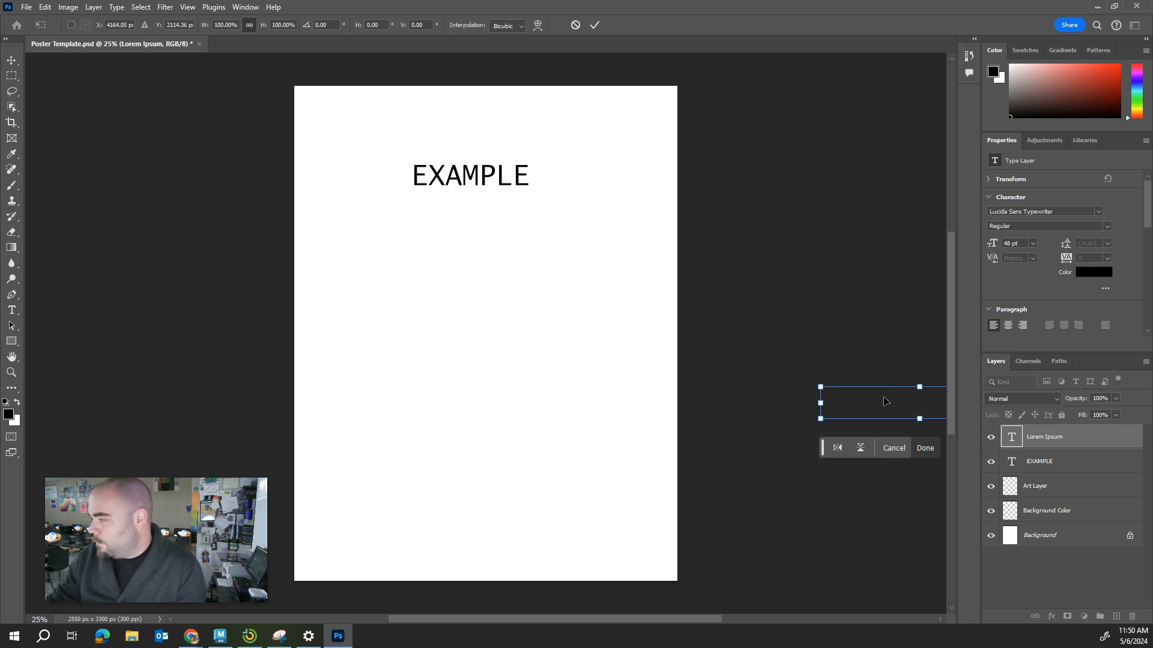
left_click(576, 25)
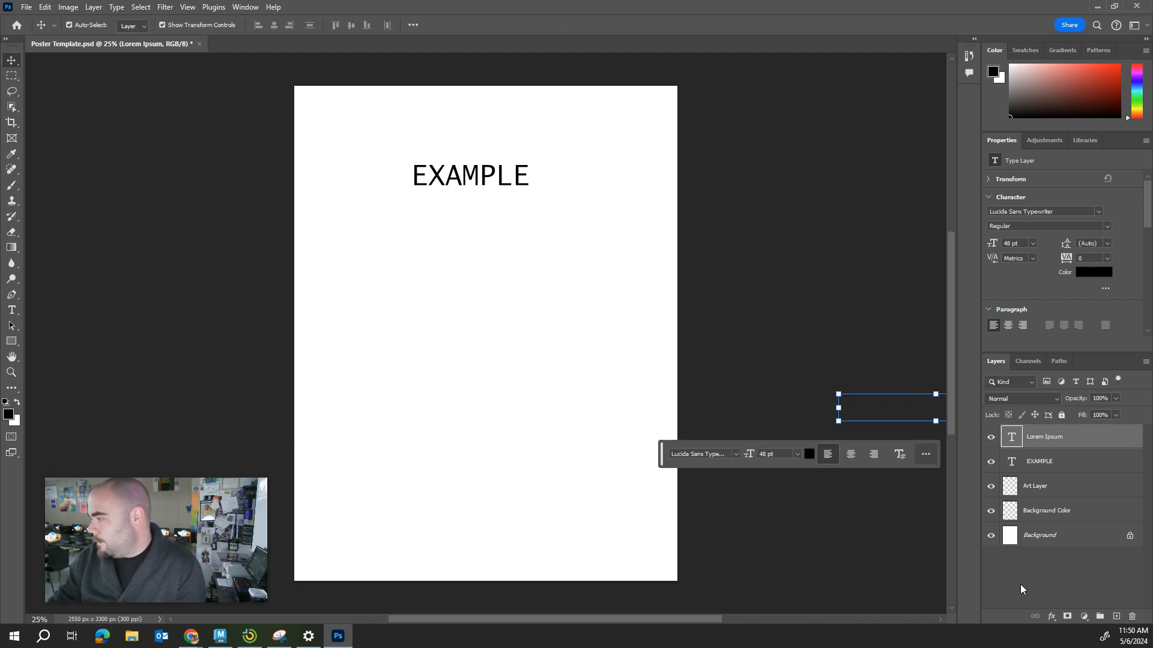
Delete the remaining Lorem Ipsum text layer that lies outside the poster area.
right_click(1047, 441)
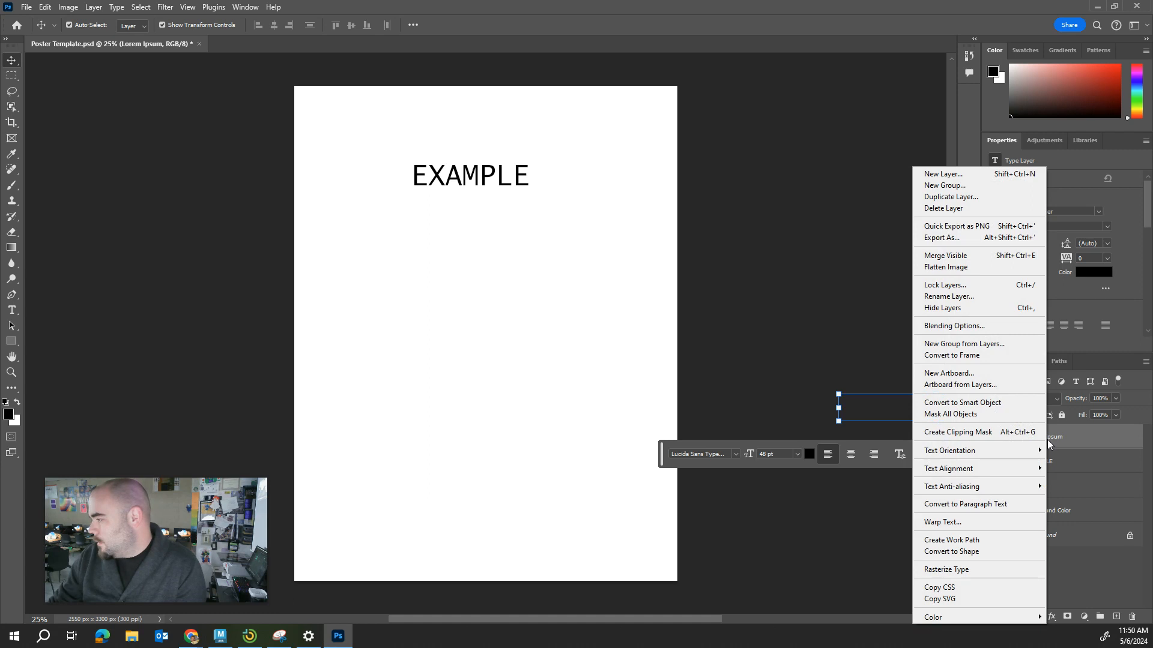
left_click(951, 212)
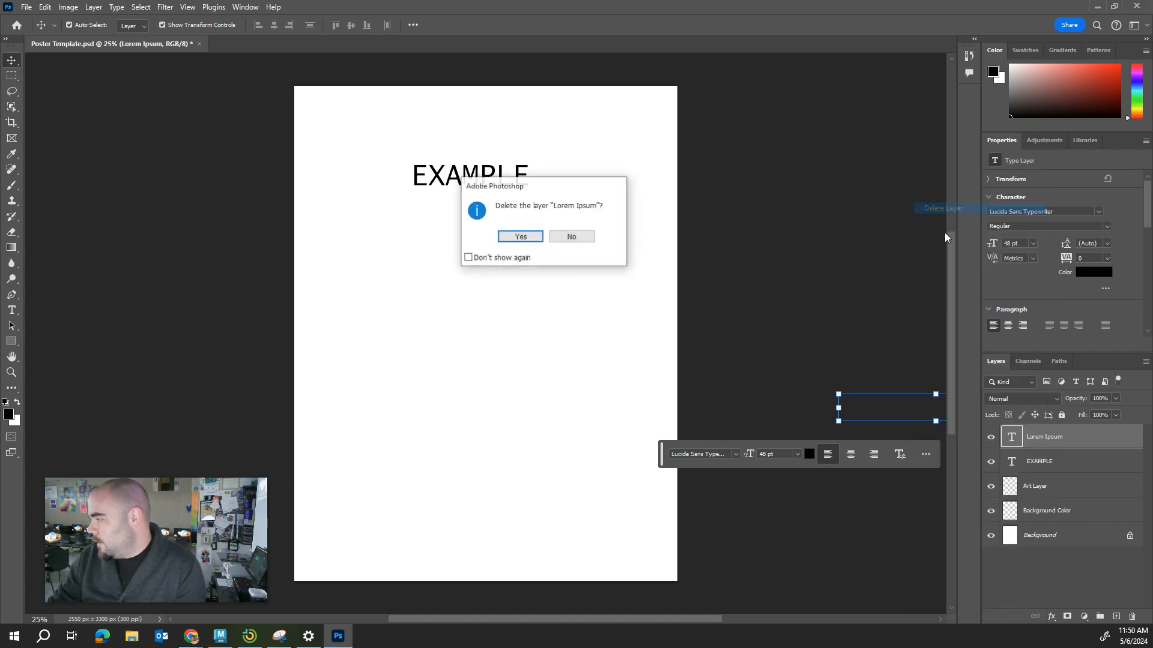
left_click(523, 237)
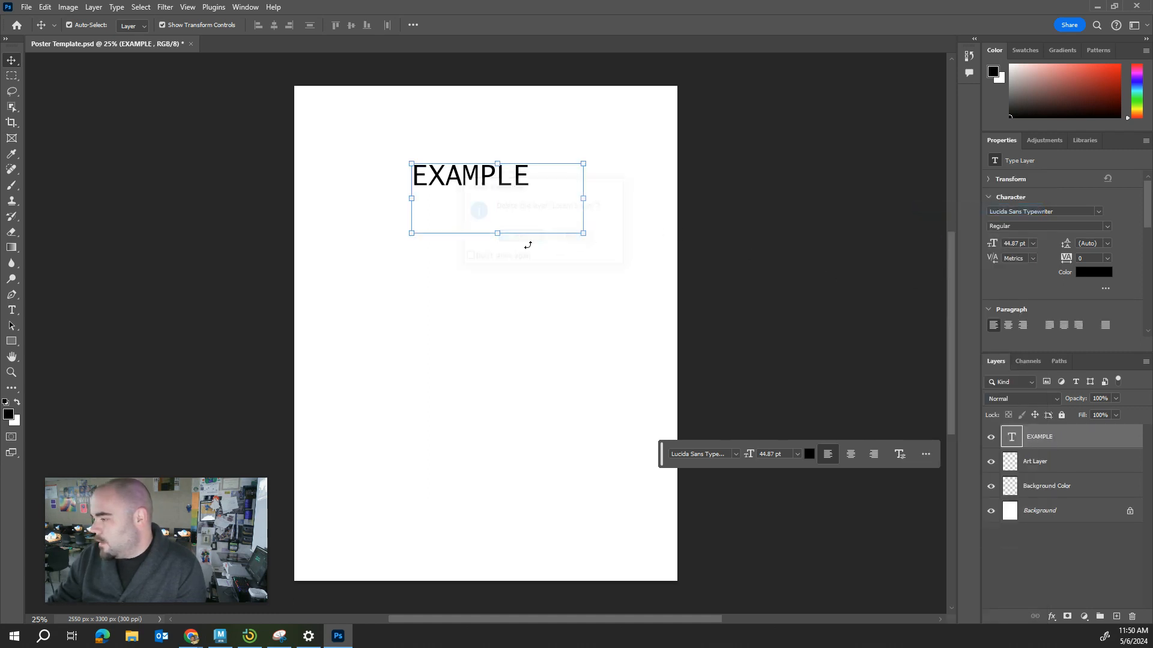
Brush a freehand black outline below the title on the Art Layer, and toggle that layer's visibility off and on.
left_click(1048, 467)
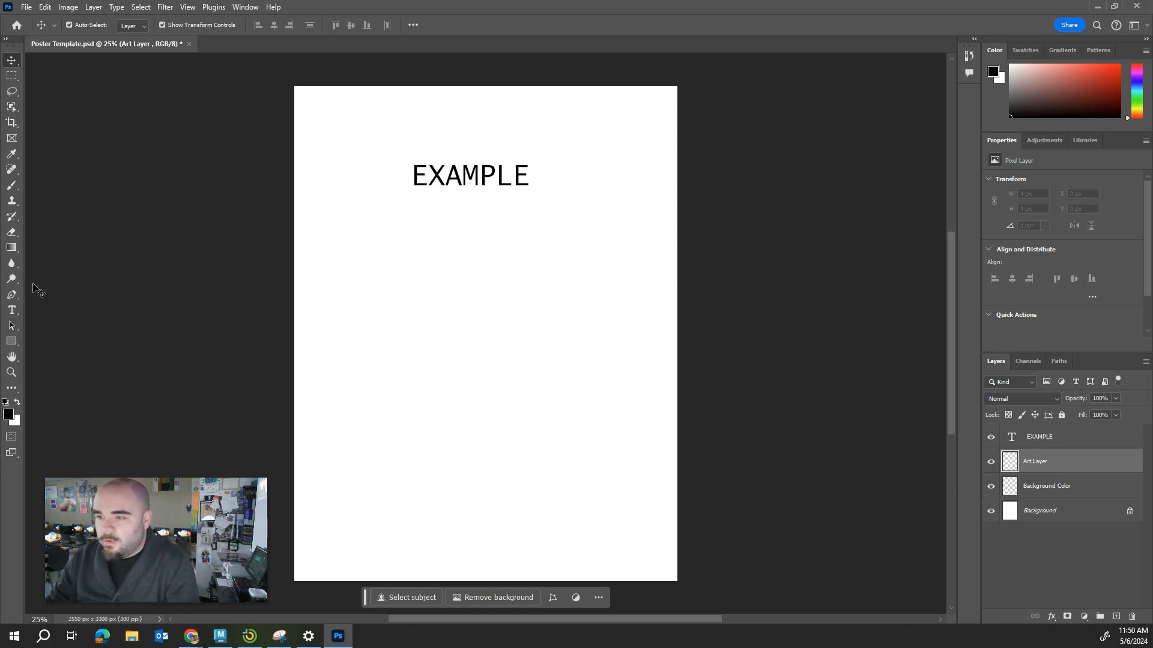
left_click(12, 184)
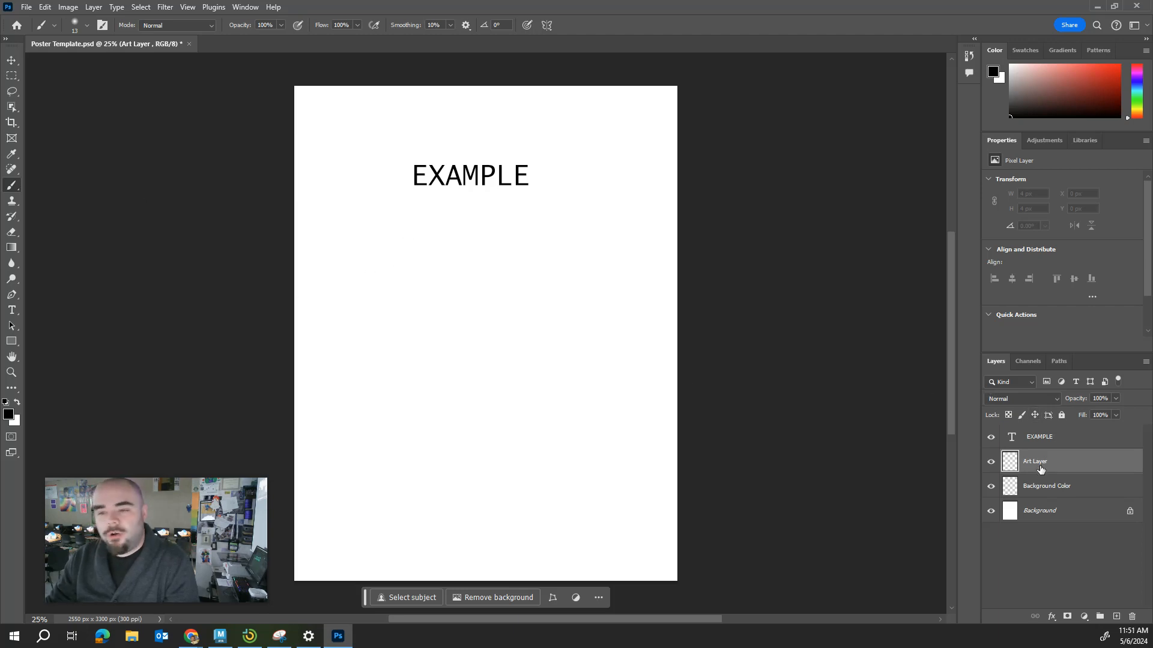
mouse_move(414, 310)
left_mouse_down()
mouse_move(557, 379)
mouse_move(505, 223)
mouse_move(414, 279)
mouse_move(371, 368)
left_mouse_up()
left_click_drag(425, 415, 538, 362)
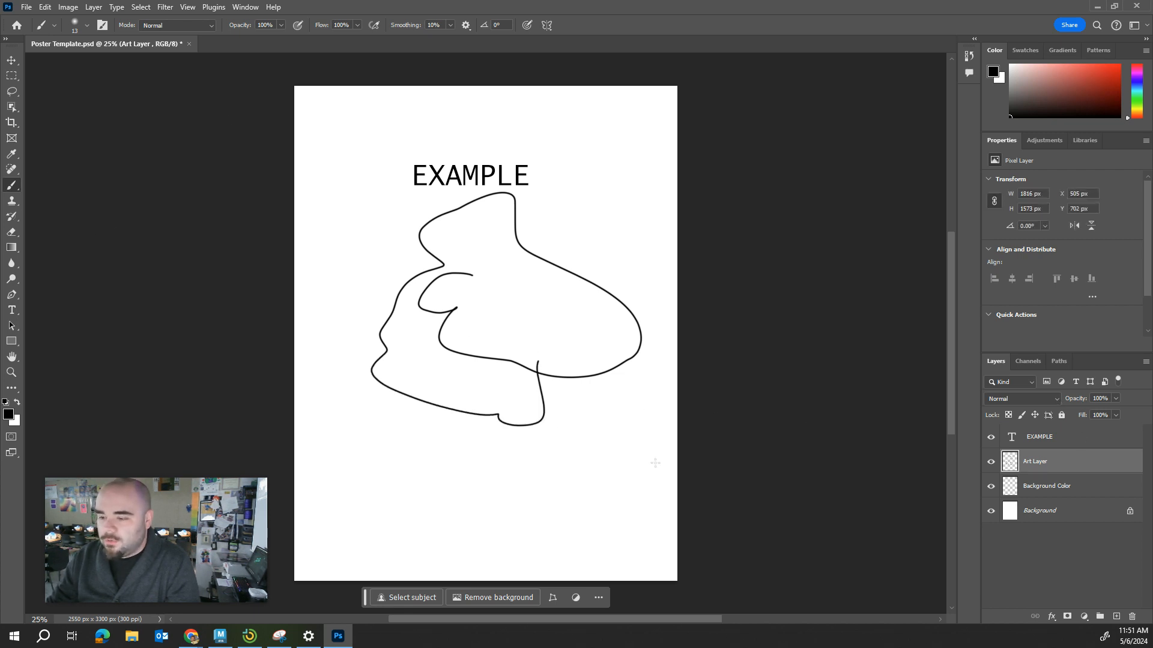
left_click(991, 463)
left_click(991, 462)
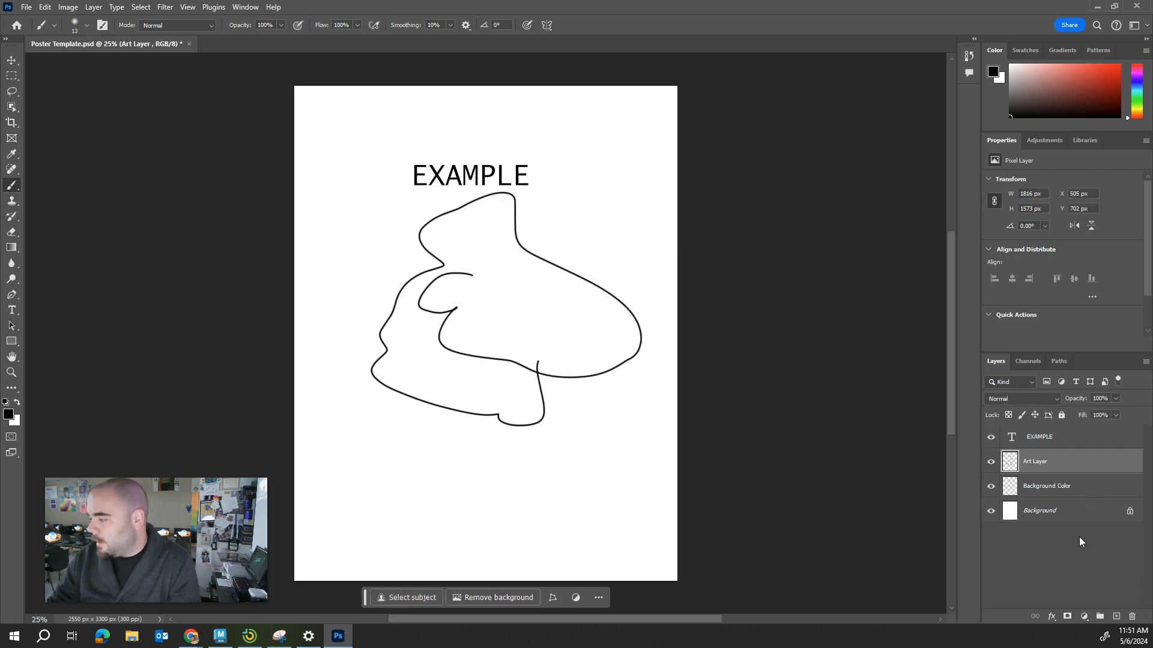
Add a new blank layer above the Art Layer, and toggle the Art Layer's visibility before reselecting it.
left_click(1117, 617)
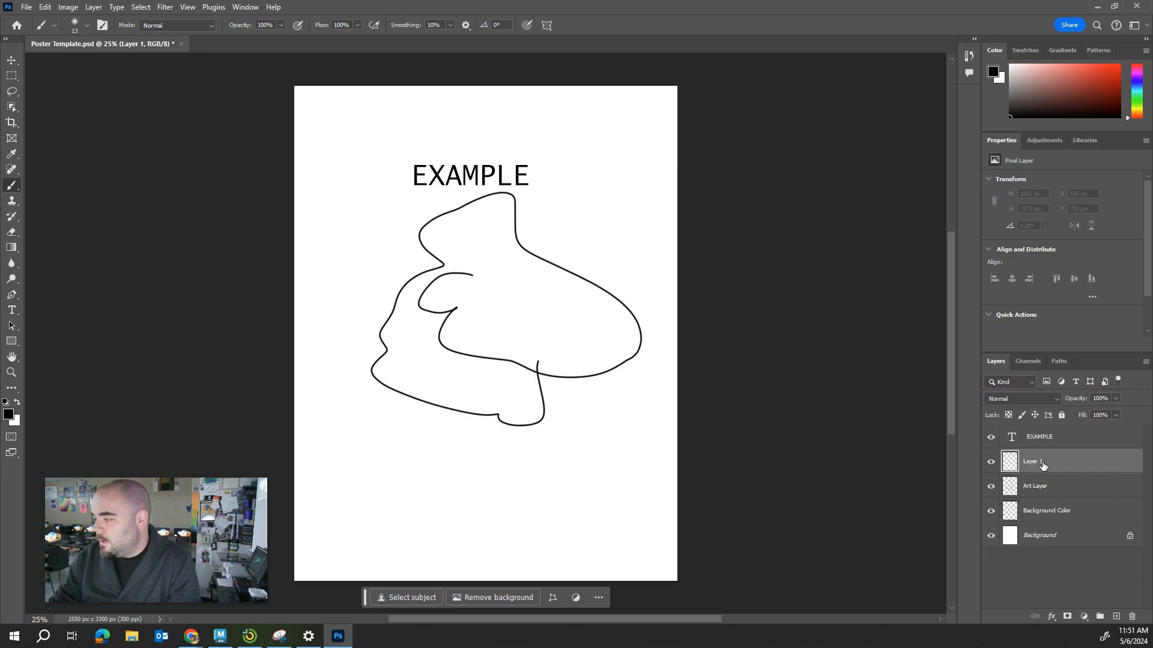
left_click(1074, 459)
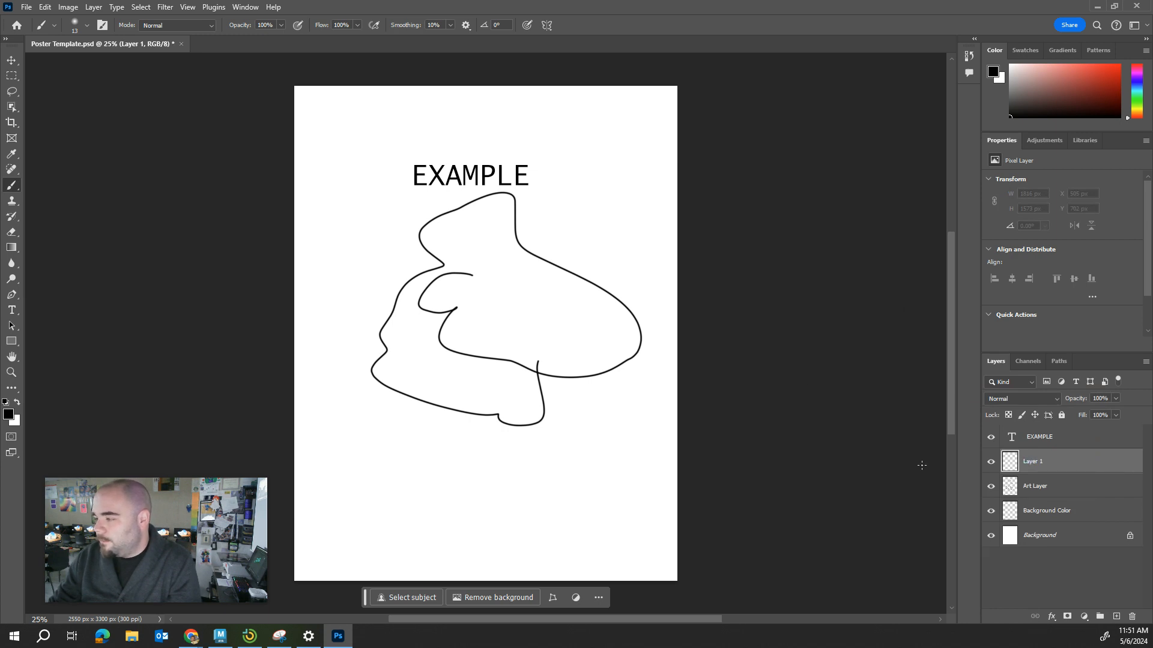
left_click(994, 488)
left_click(994, 488)
left_click(1045, 486)
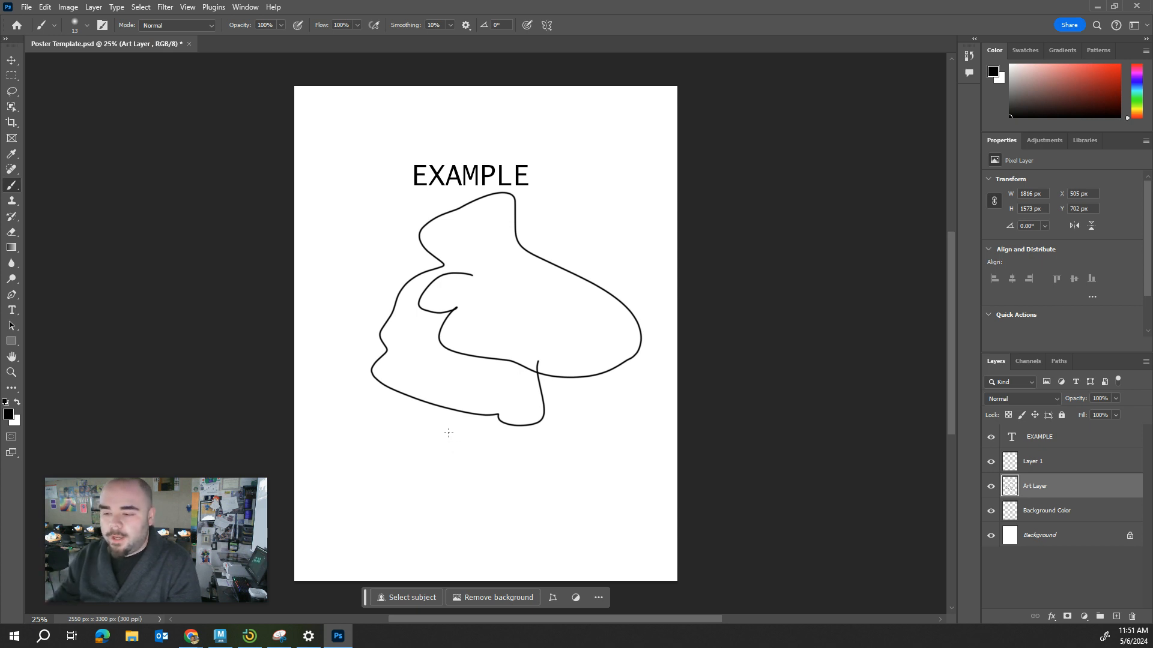
Start a Fill on the Background Color layer with its contents set to a custom color.
left_click(1056, 520)
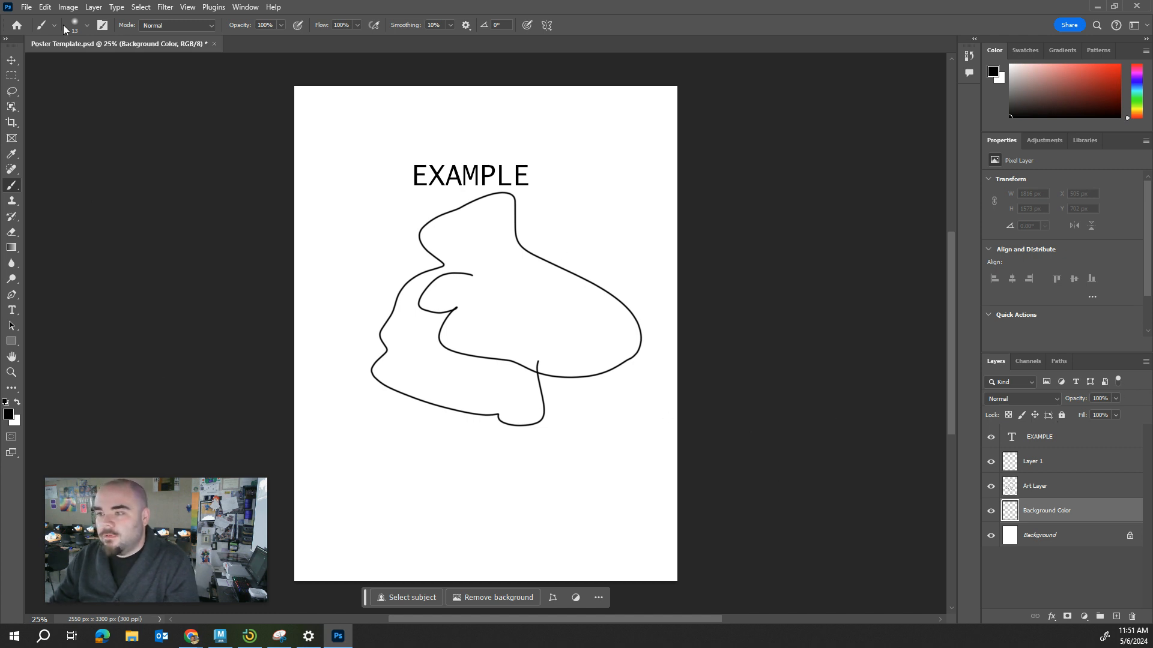
left_click(45, 8)
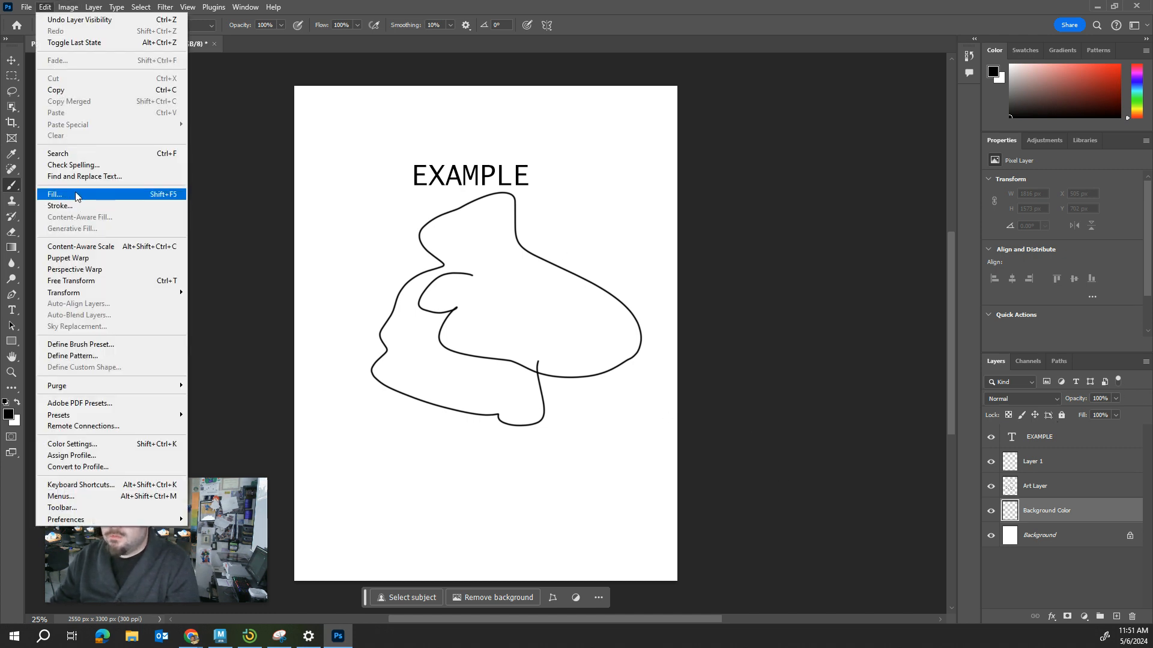
left_click(954, 475)
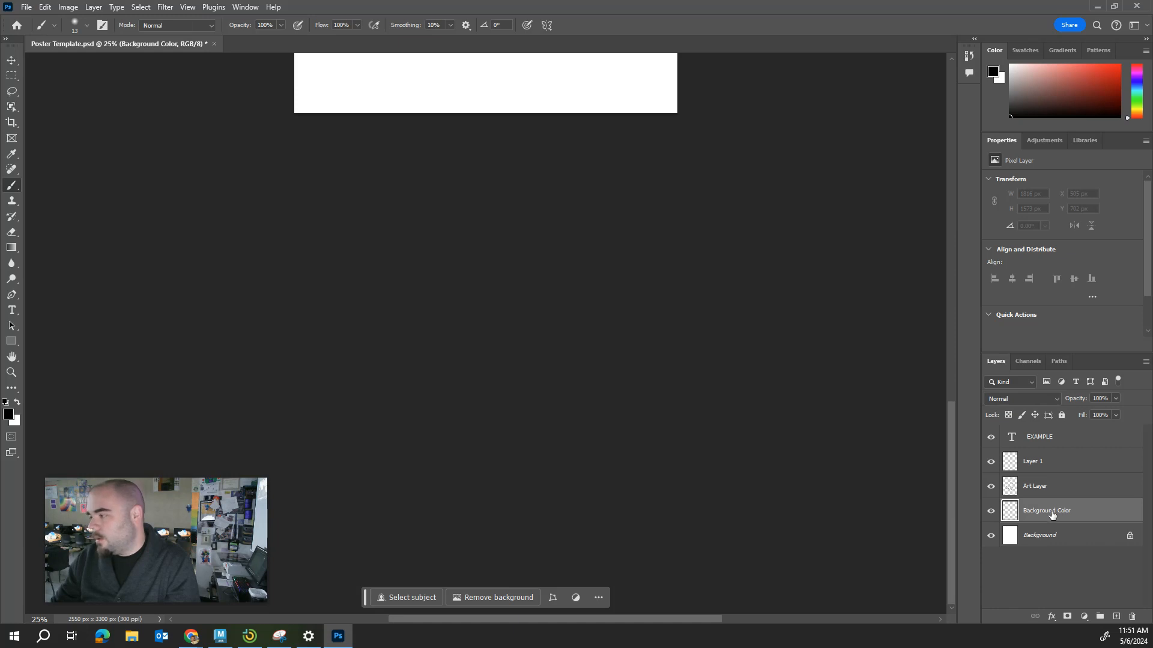
scroll(383, 308, "up", 2)
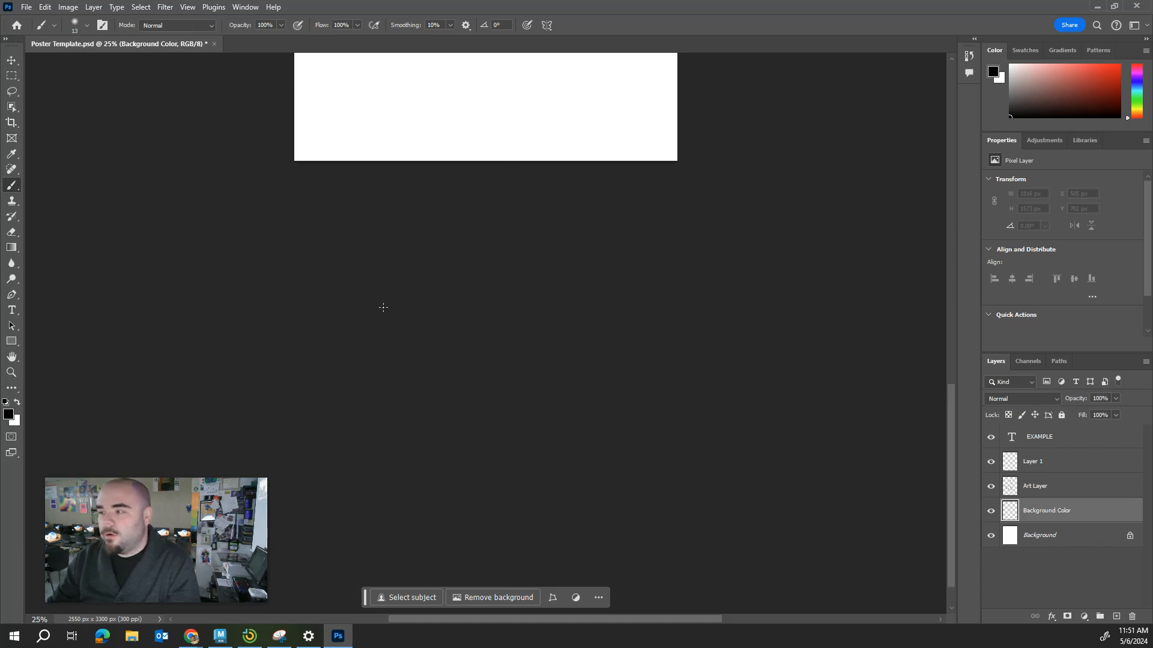
scroll(383, 307, "up", 10)
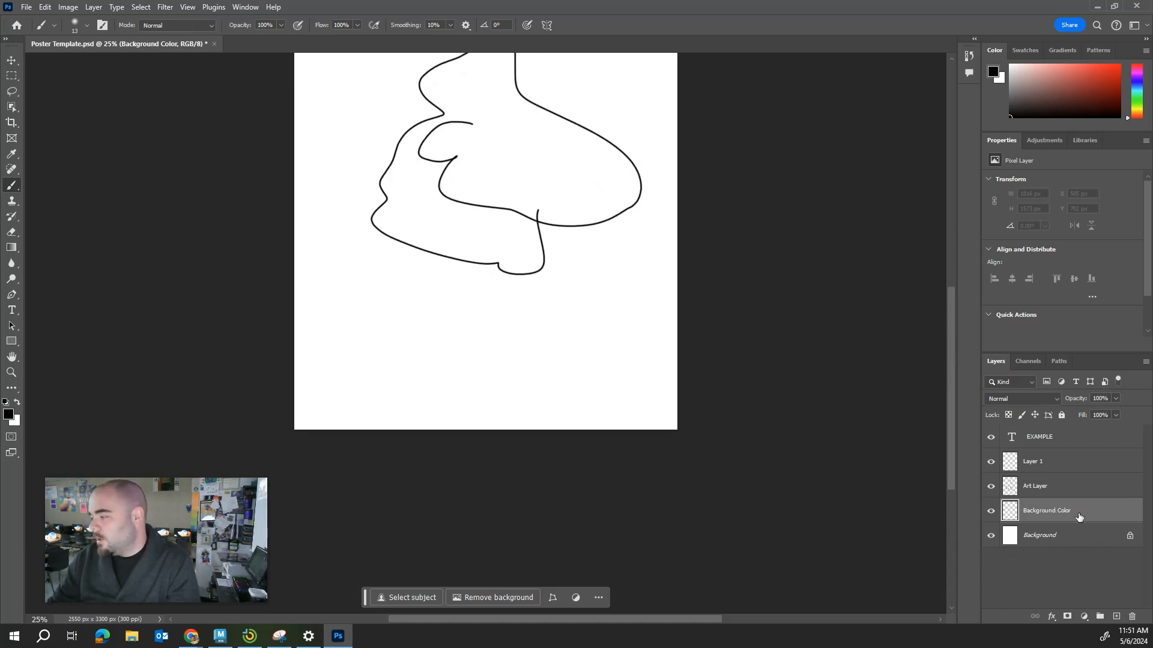
scroll(275, 330, "up", 5)
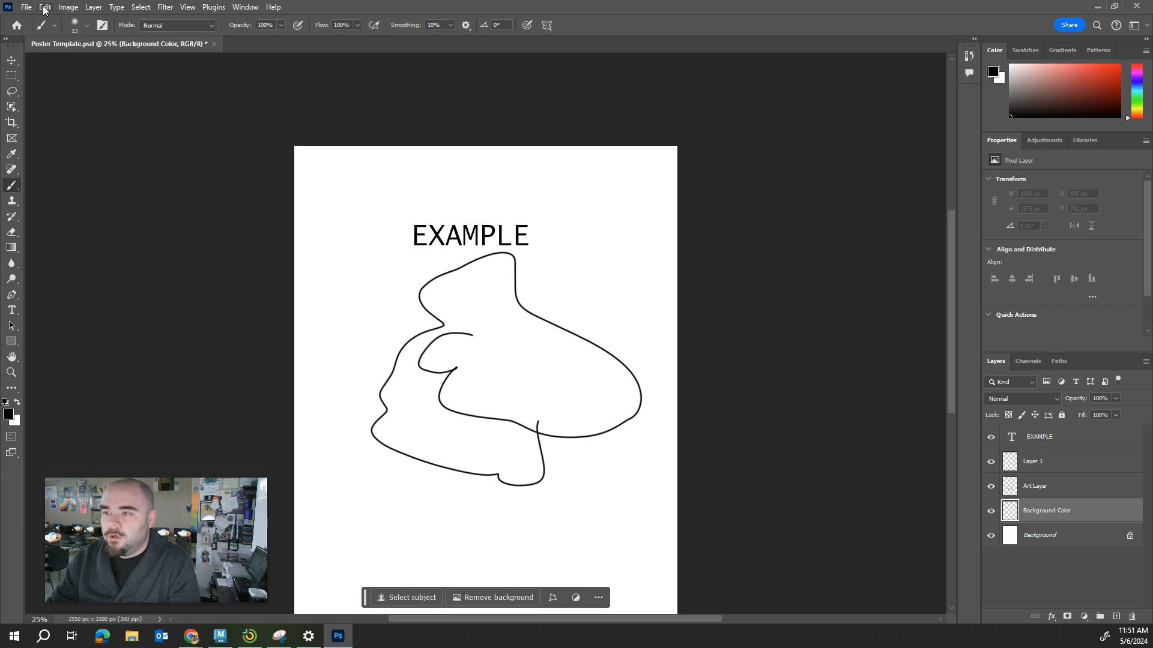
left_click(45, 7)
left_click(79, 195)
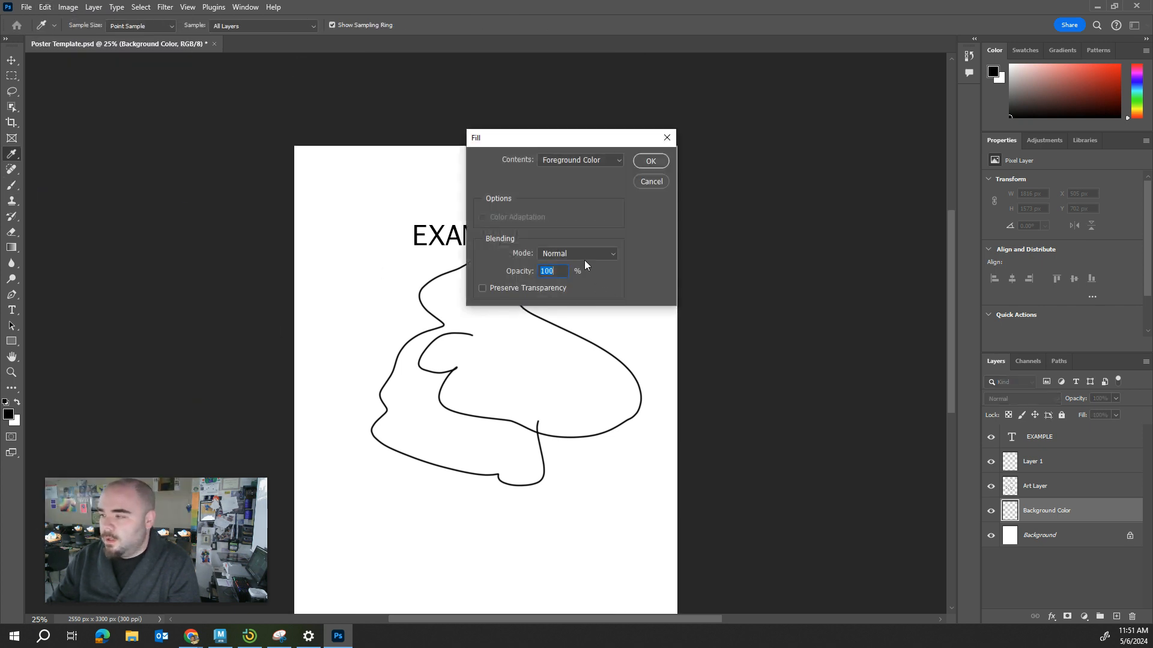
left_click(587, 159)
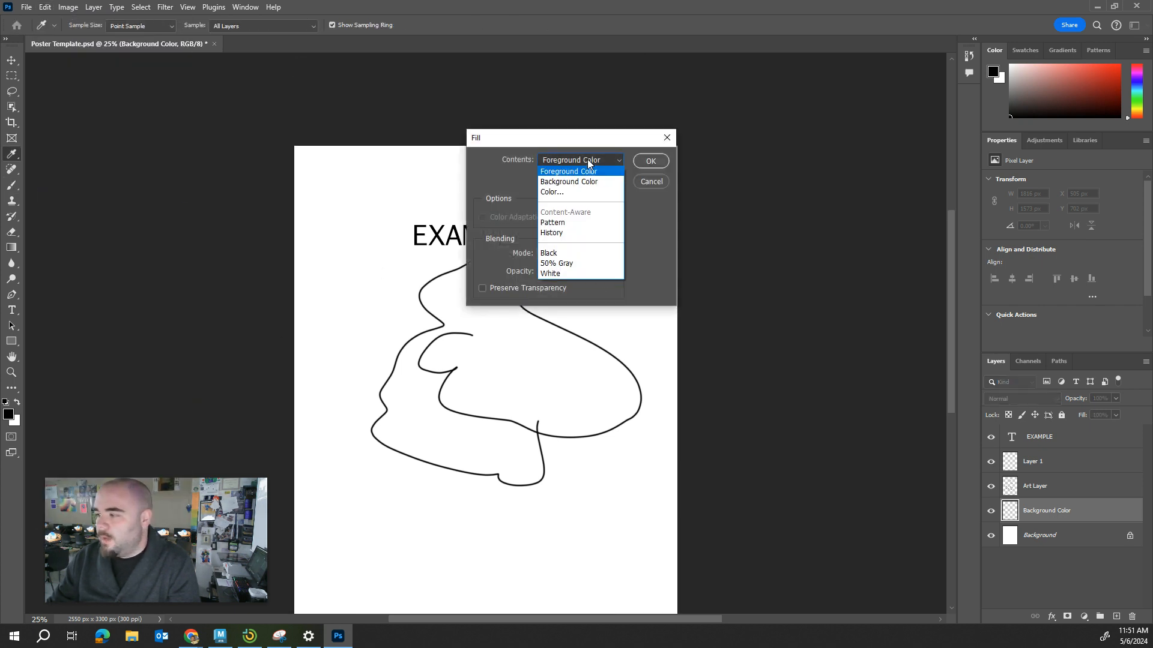
left_click(562, 193)
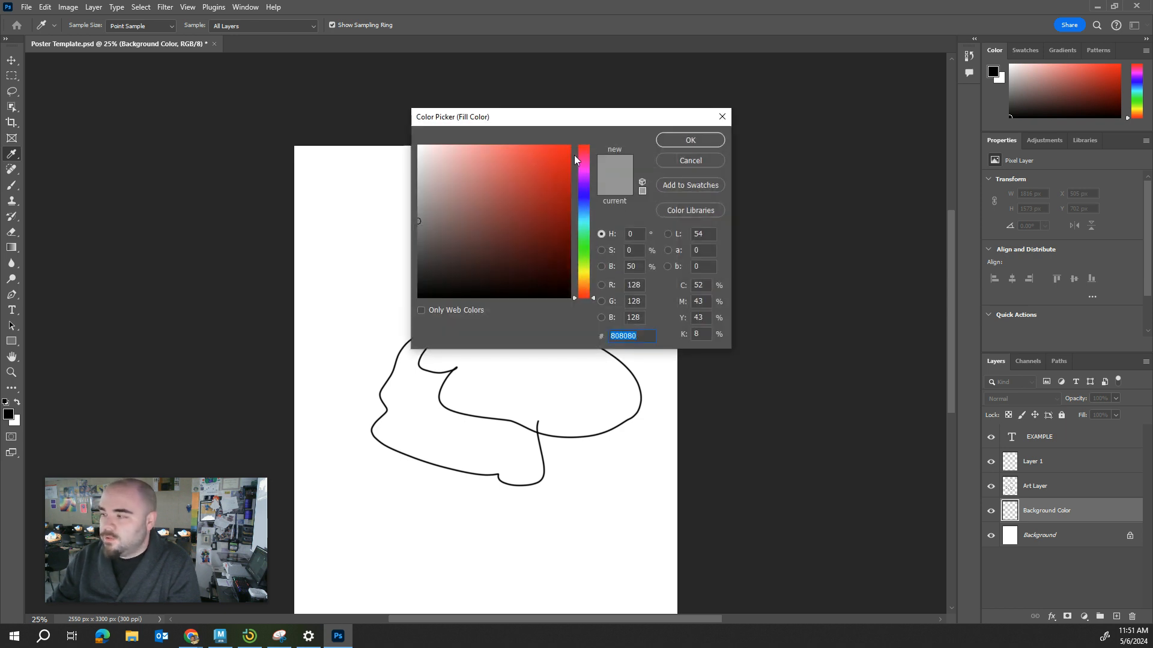
Choose orange f1740f as the fill color and apply it to the whole Background Color layer.
left_click(583, 161)
left_click_drag(582, 165, 592, 257)
mouse_move(514, 229)
left_mouse_down()
mouse_move(519, 157)
mouse_move(551, 151)
mouse_move(568, 167)
mouse_move(523, 192)
mouse_move(519, 218)
mouse_move(559, 150)
mouse_move(590, 206)
left_mouse_up()
mouse_move(564, 157)
left_mouse_down()
mouse_move(478, 157)
mouse_move(471, 169)
mouse_move(540, 198)
mouse_move(511, 213)
mouse_move(580, 214)
mouse_move(595, 155)
left_mouse_up()
left_click_drag(589, 269, 588, 282)
left_click_drag(543, 203, 561, 154)
mouse_move(575, 278)
left_mouse_down()
mouse_move(587, 147)
mouse_move(591, 292)
mouse_move(587, 284)
left_mouse_up()
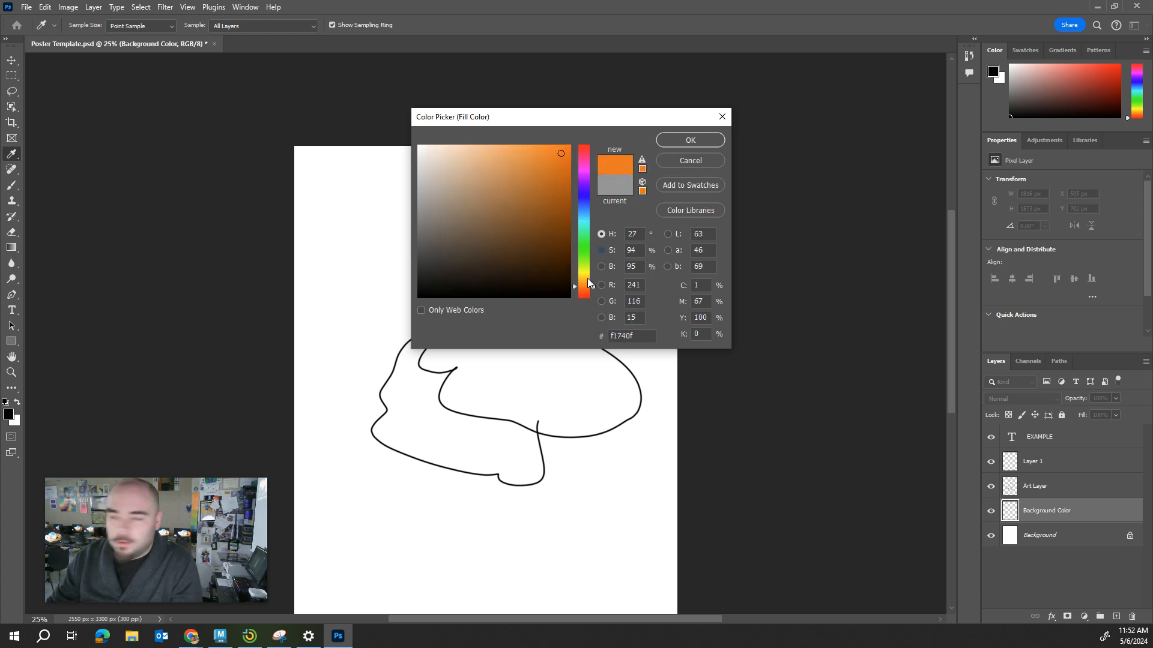
left_click(682, 144)
left_click(652, 162)
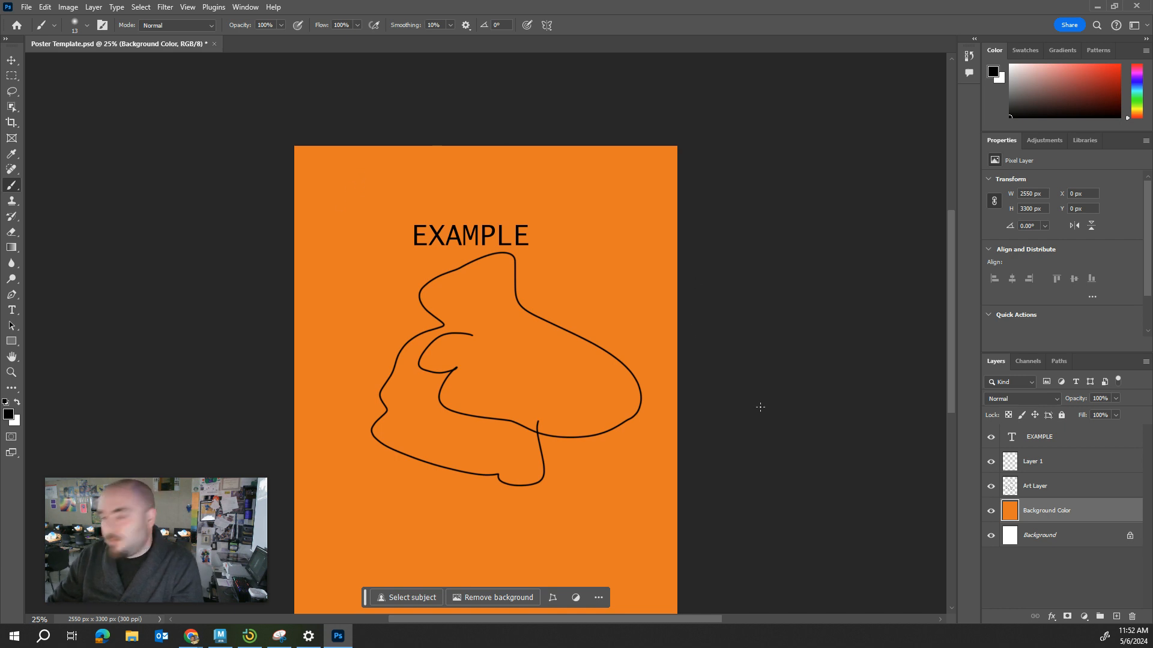
Toggle the Background Color layer's visibility off and on, and make the Art Layer active again.
left_click(990, 513)
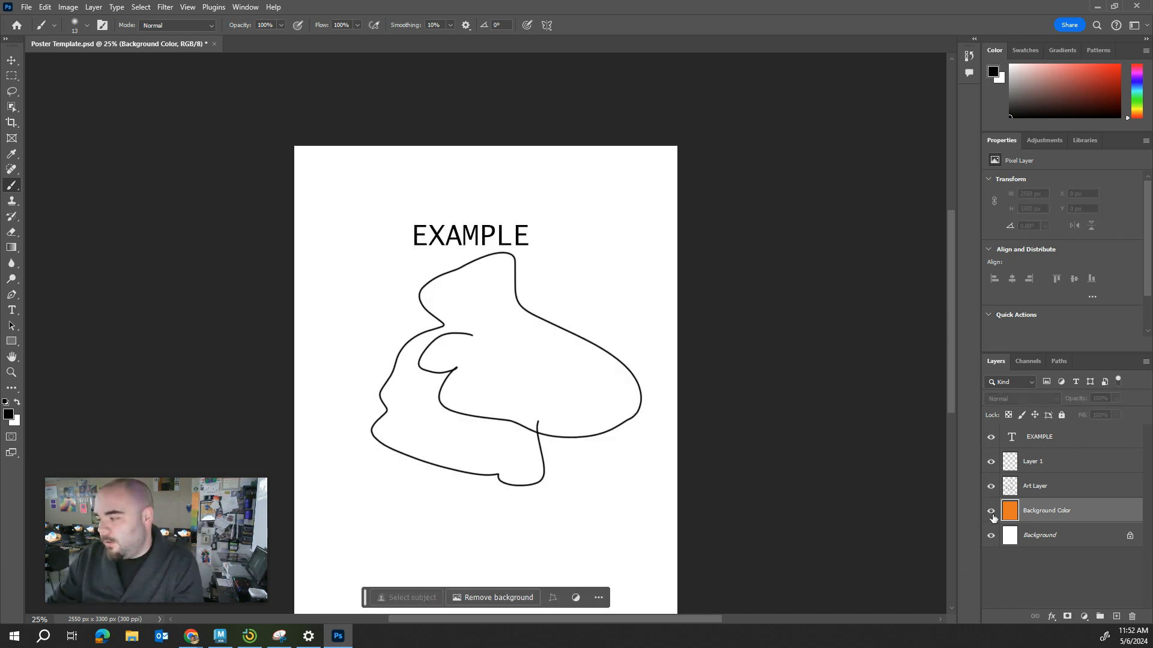
left_click(990, 513)
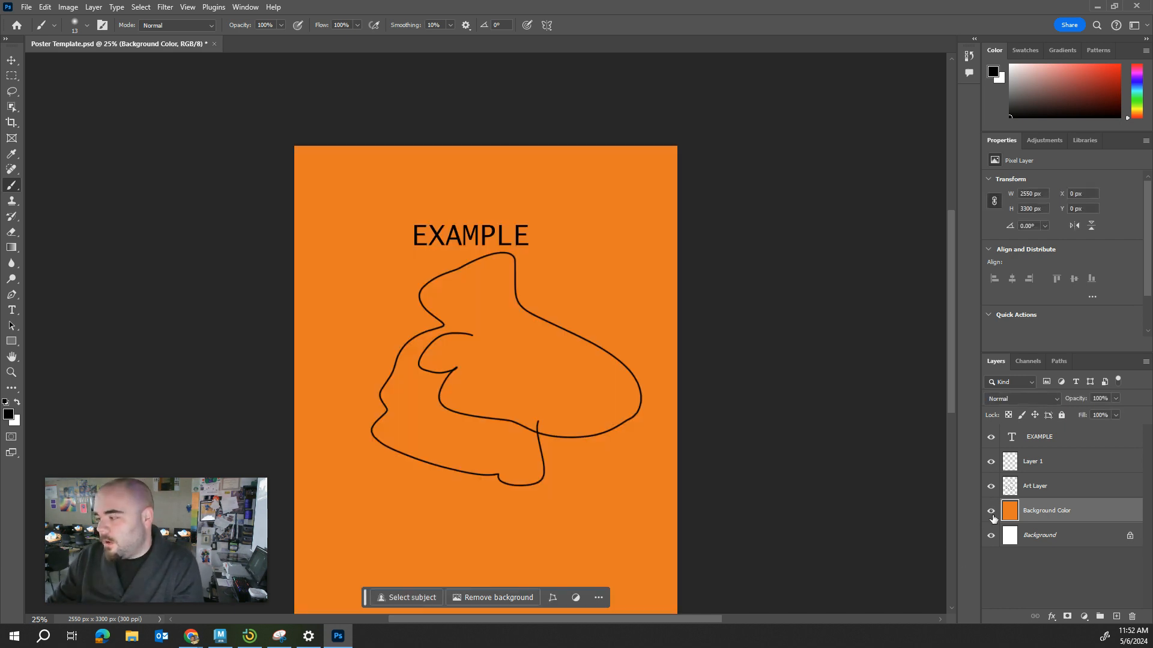
left_click(1067, 494)
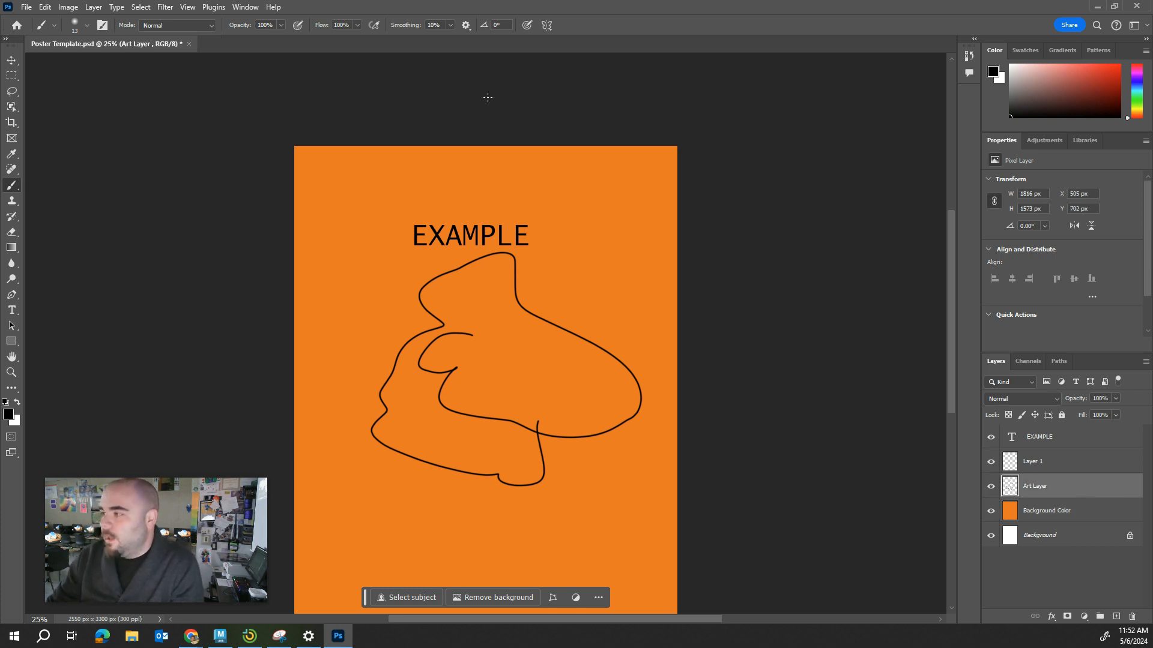
Switch to Chrome and view the Attraction Poster: Example slide with the Humpty Dumpty reference in the Theme Park 2024 presentation.
left_click(1097, 6)
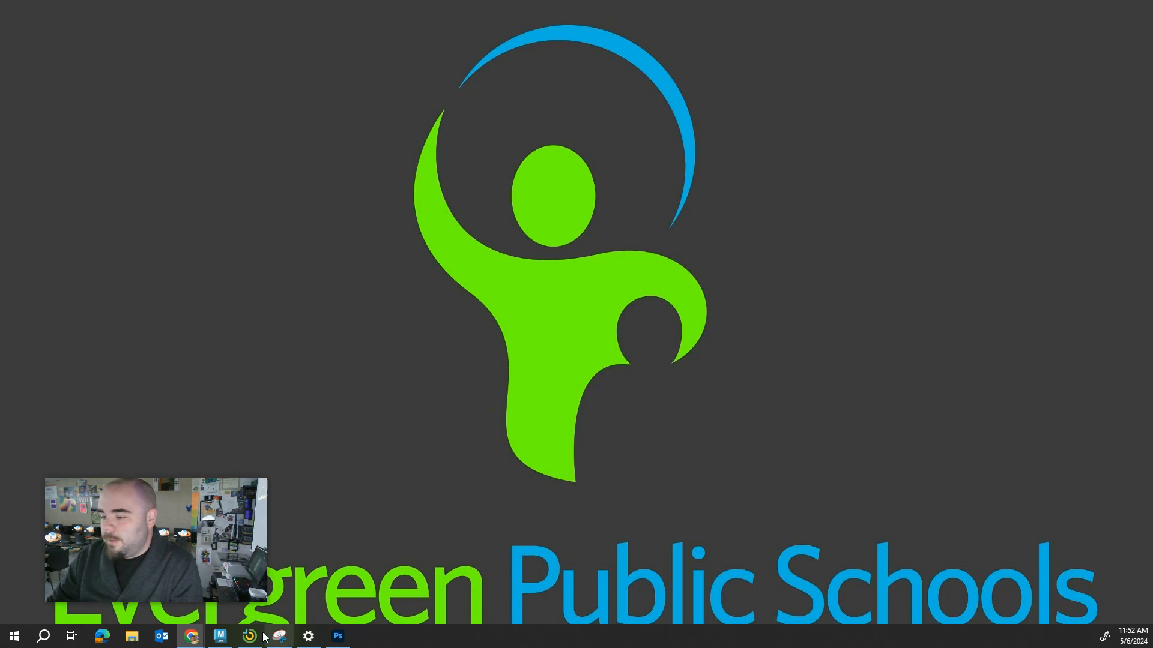
mouse_move(189, 641)
left_click(294, 573)
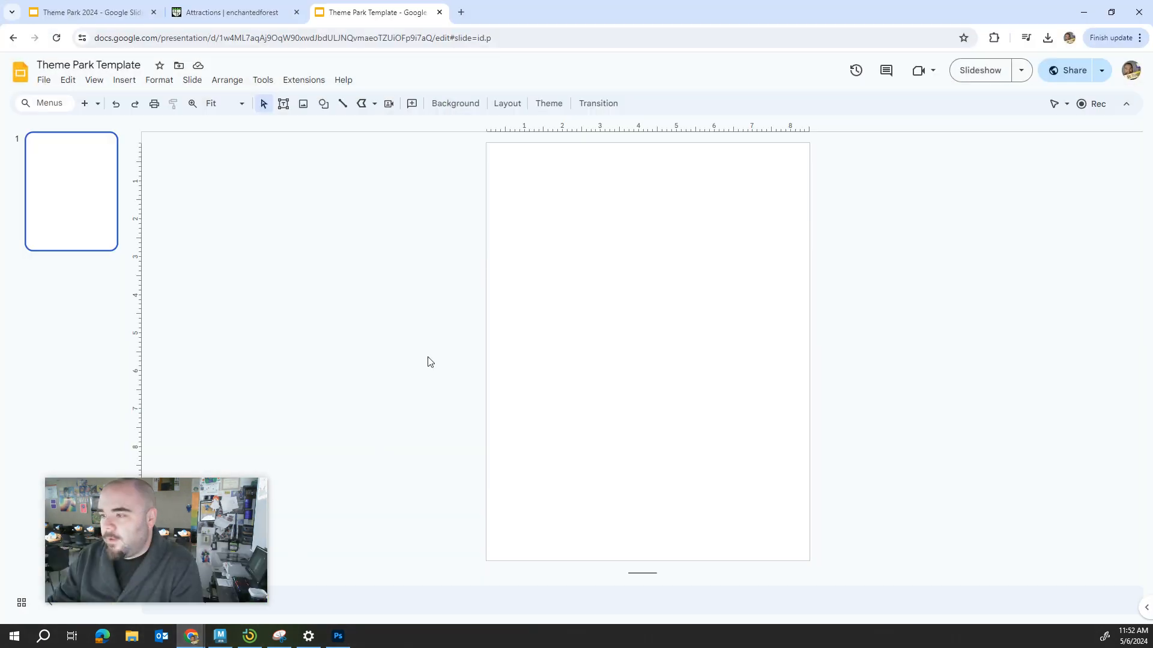
left_click(246, 8)
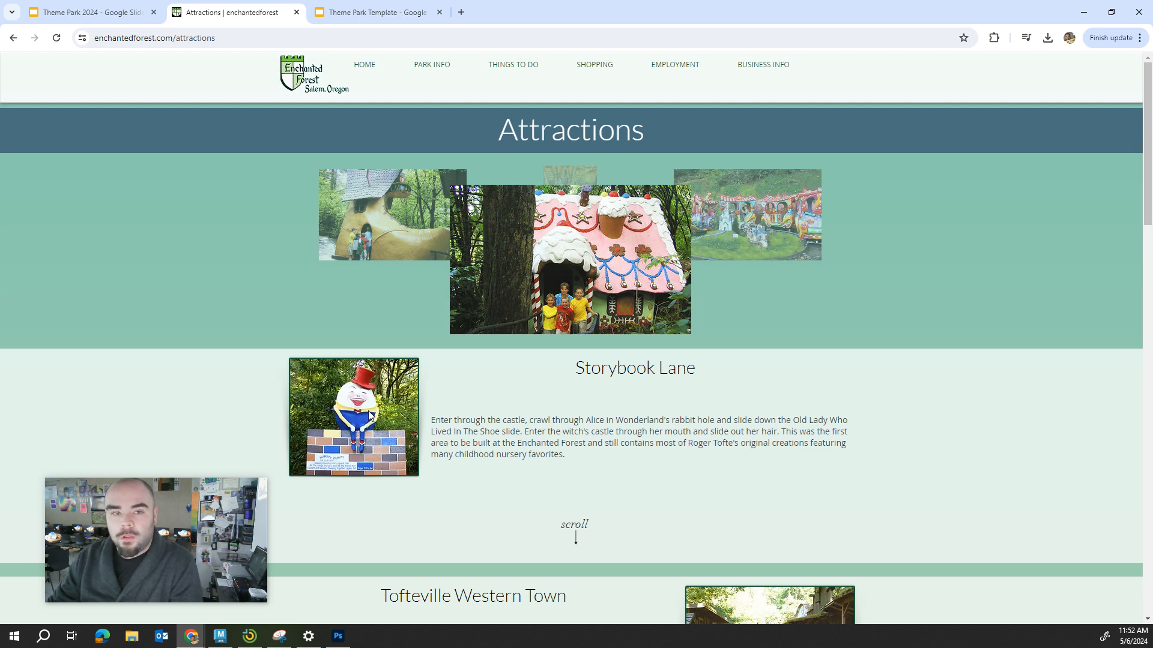
left_click(99, 13)
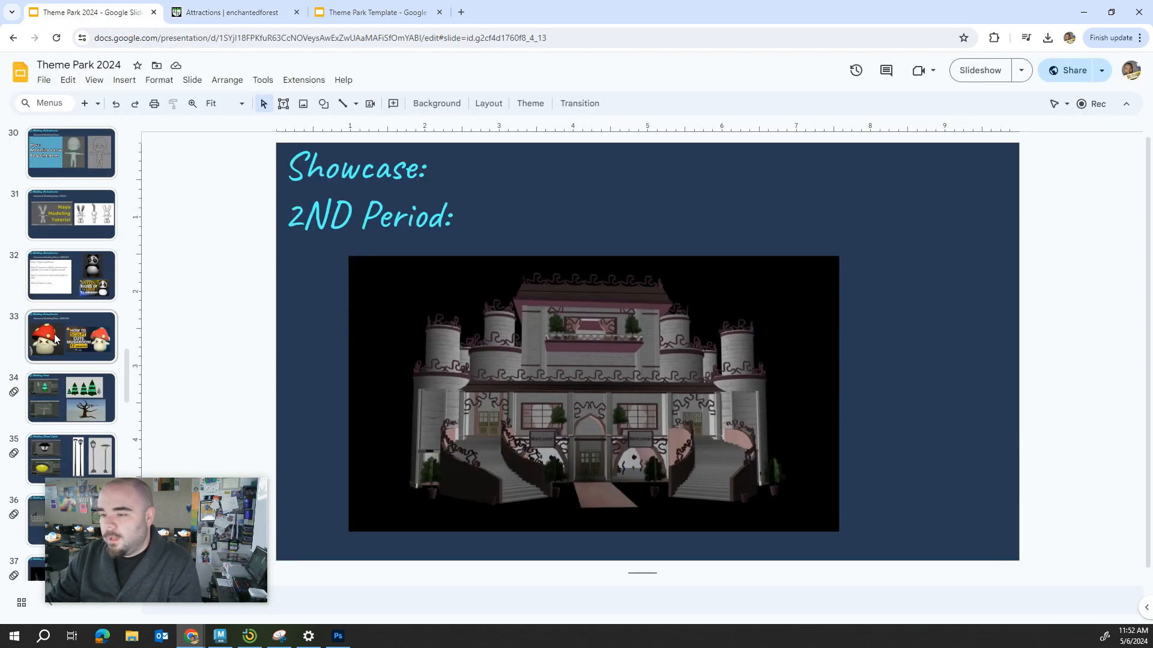
scroll(66, 434, "down", 1)
scroll(66, 434, "up", 1)
scroll(66, 435, "down", 18)
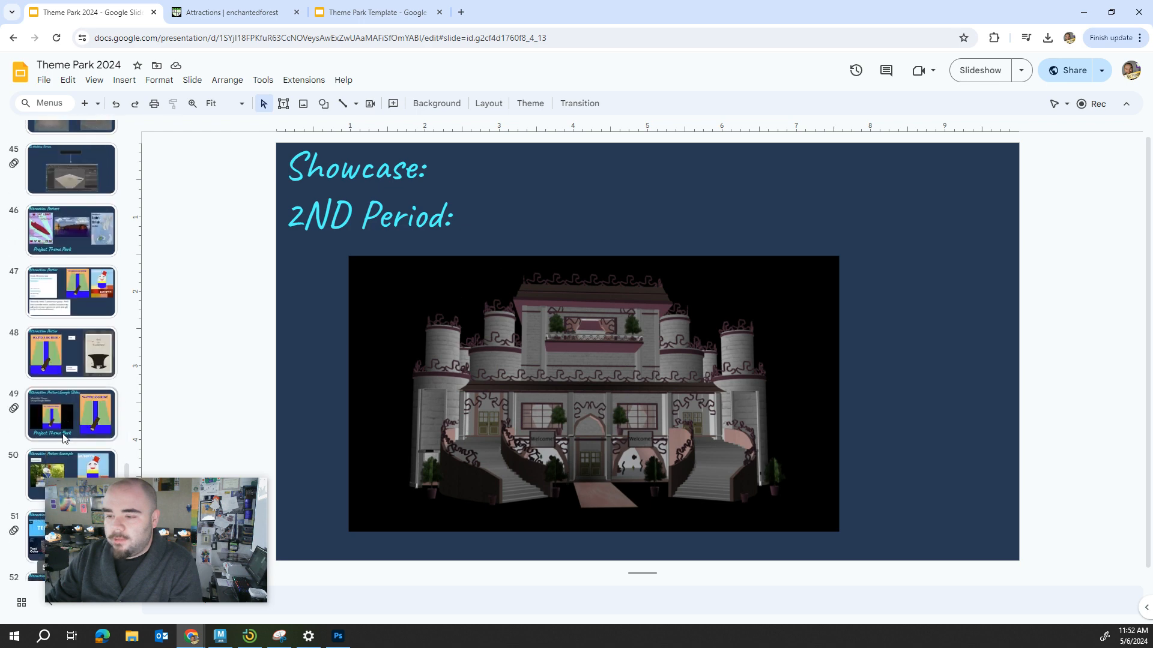
left_click(70, 288)
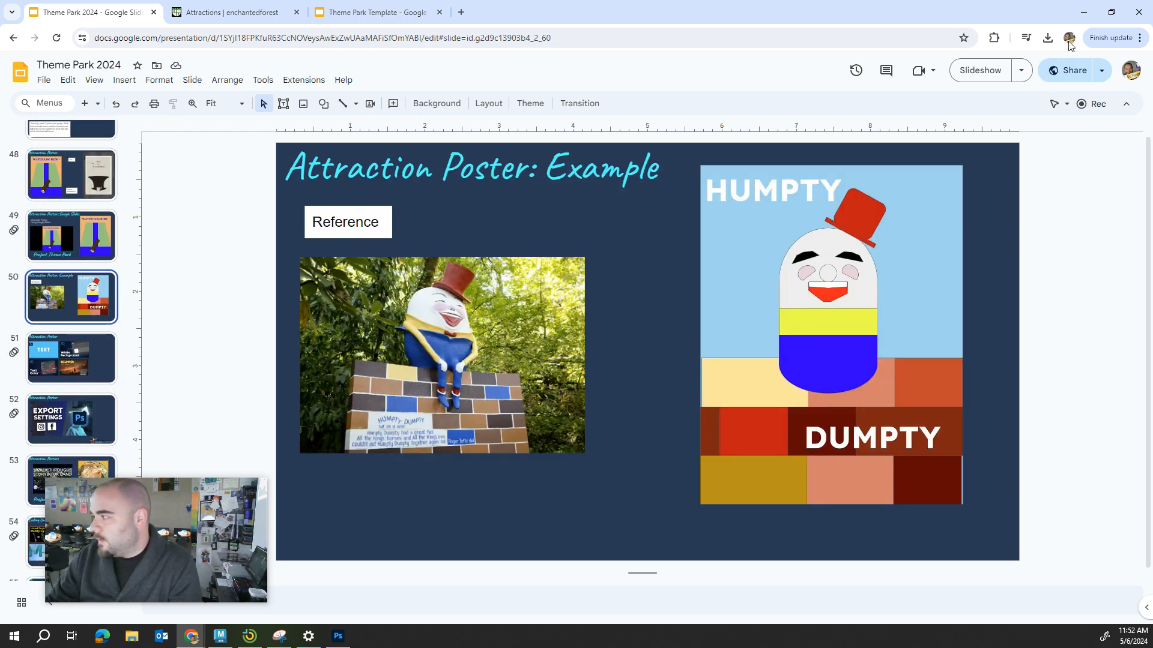
Switch back to Photoshop and hide the Art Layer containing the freehand scribble.
left_click(1083, 12)
left_click(338, 636)
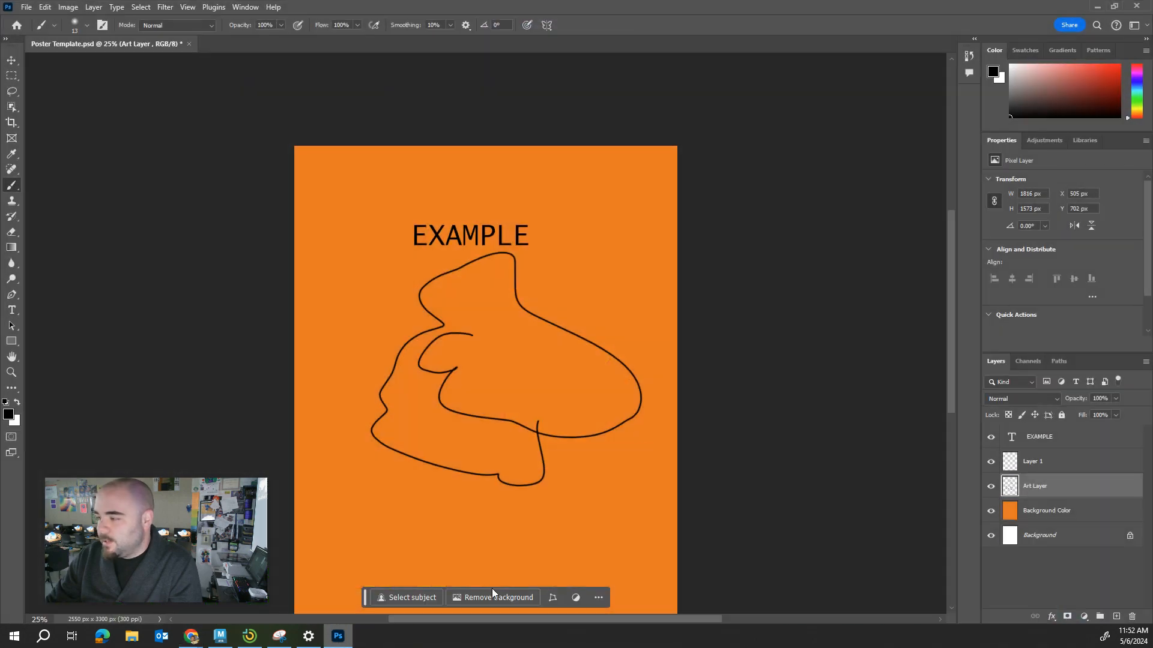
left_click(991, 487)
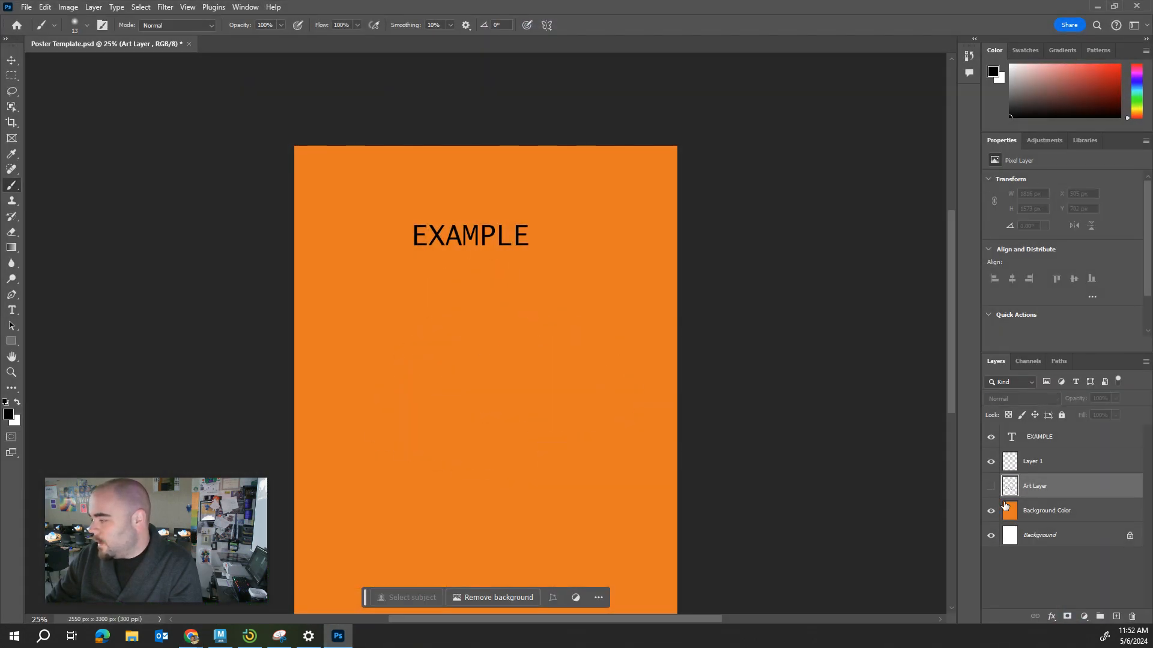
Add a new layer above the Art Layer and brush in an egg-shaped body with a tilted hat and two eyebrows.
left_click(1116, 617)
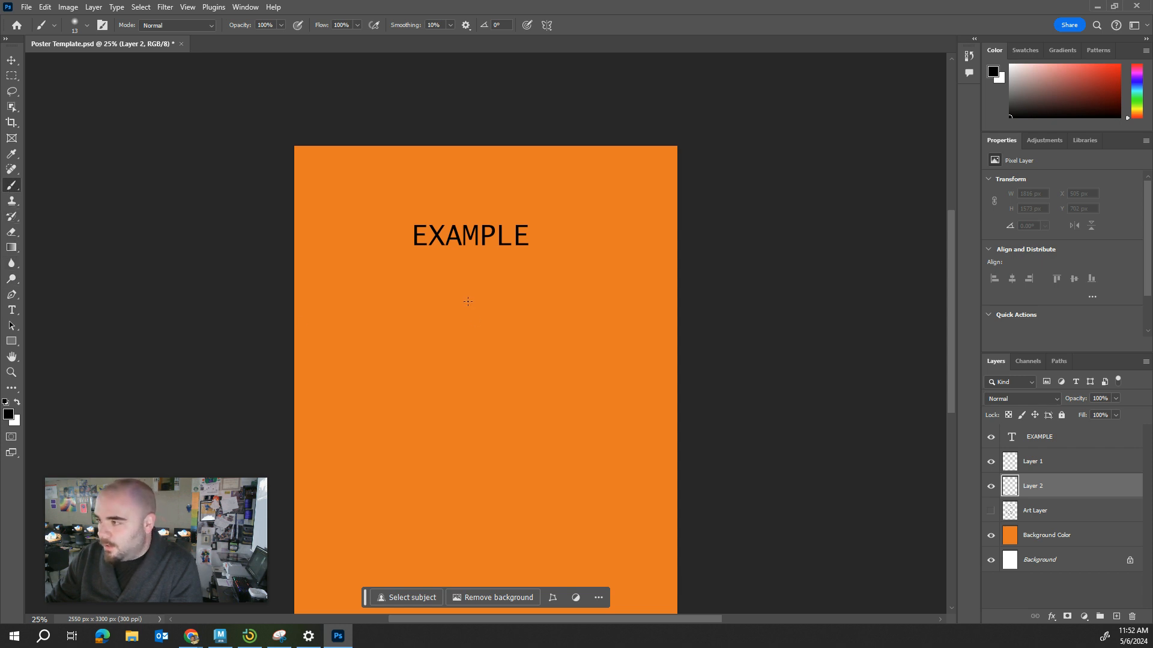
left_click_drag(442, 315, 429, 352)
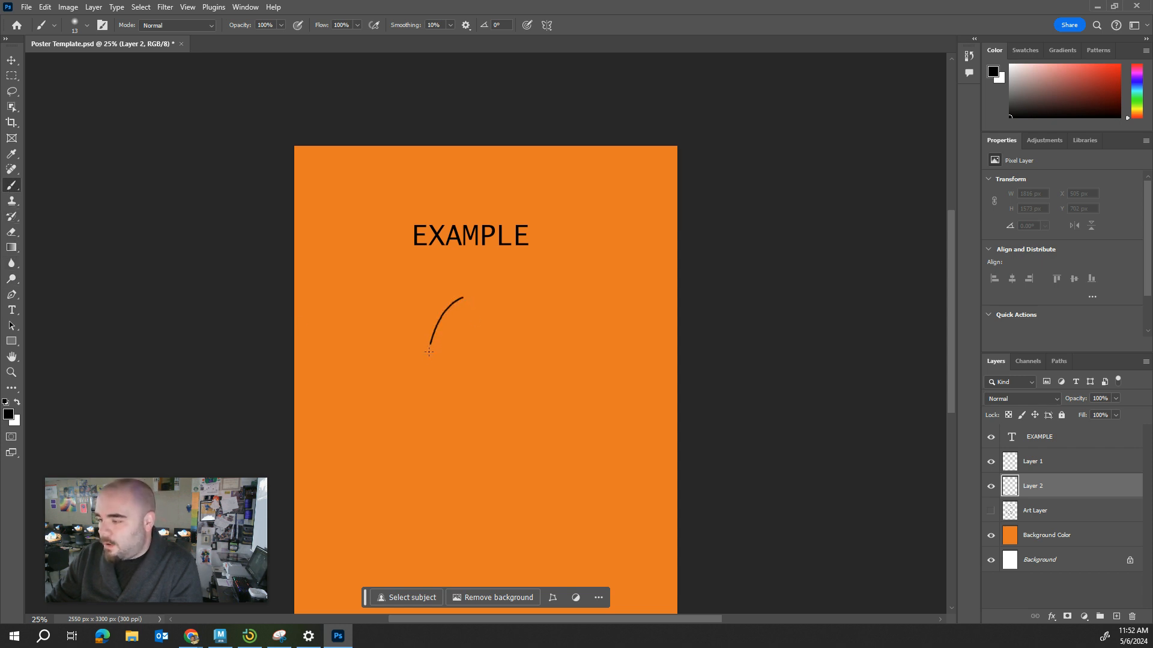
mouse_move(504, 410)
left_mouse_down()
mouse_move(515, 377)
mouse_move(498, 321)
mouse_move(456, 298)
left_mouse_up()
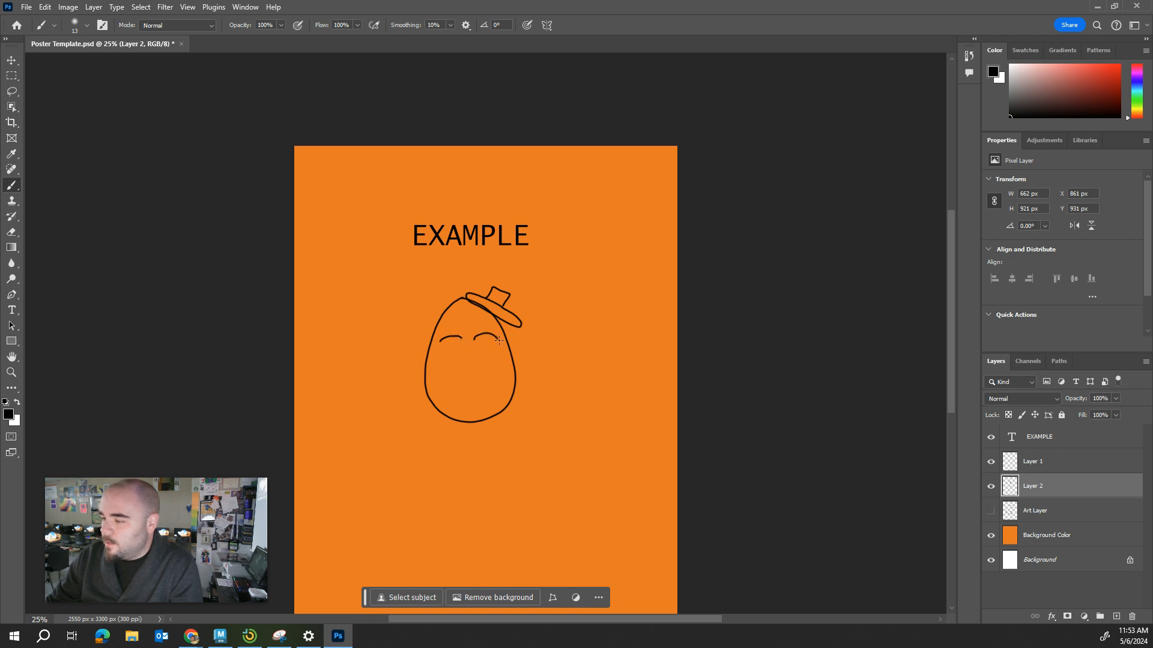
Switch to Chrome and check the Humpty Dumpty reference on the Attraction Poster: Example slide.
mouse_move(191, 636)
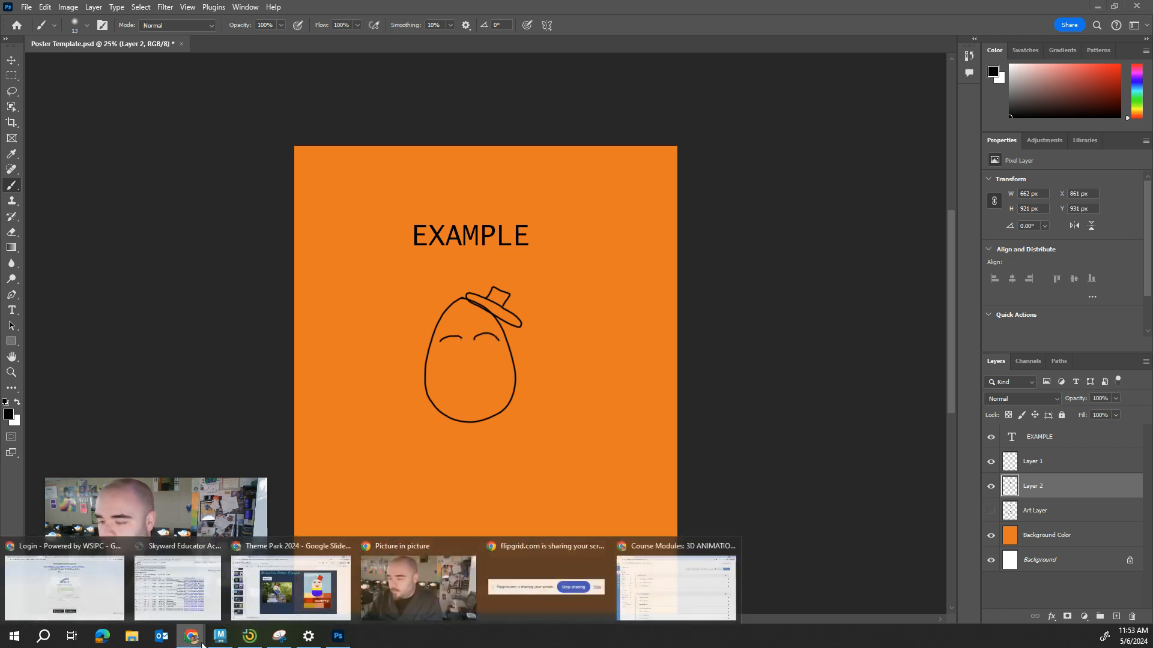
left_click(287, 609)
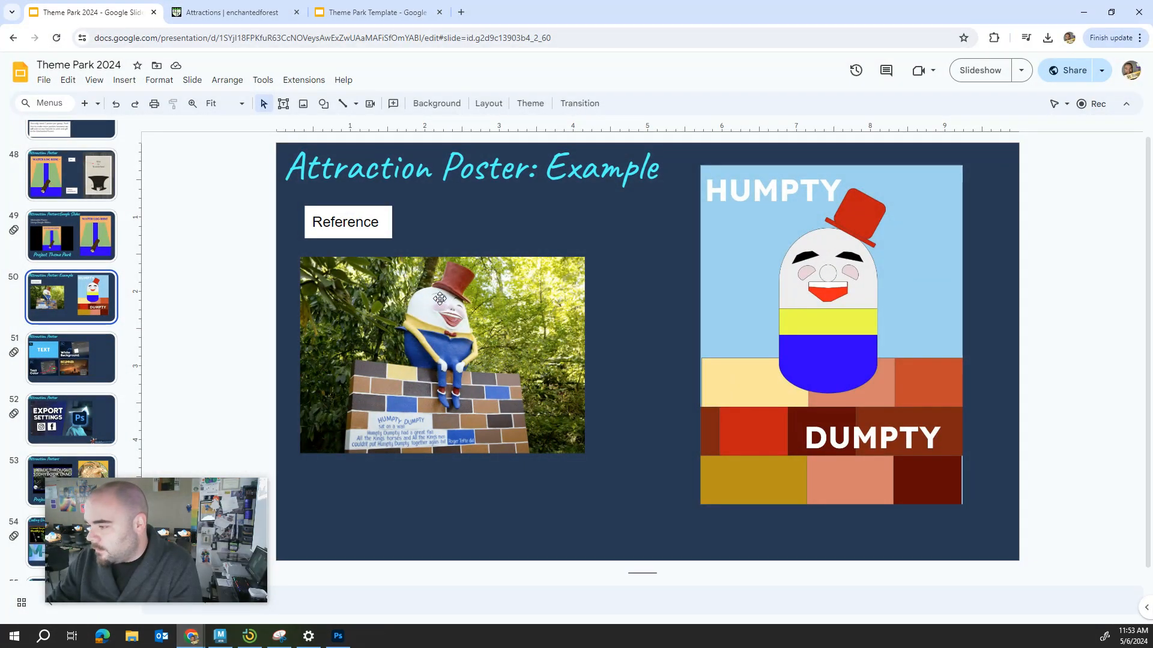
Return to Photoshop and draw the egg character's eyes, nose, open mouth, waistline and legs with one shoe on Layer 2.
left_click(1074, 9)
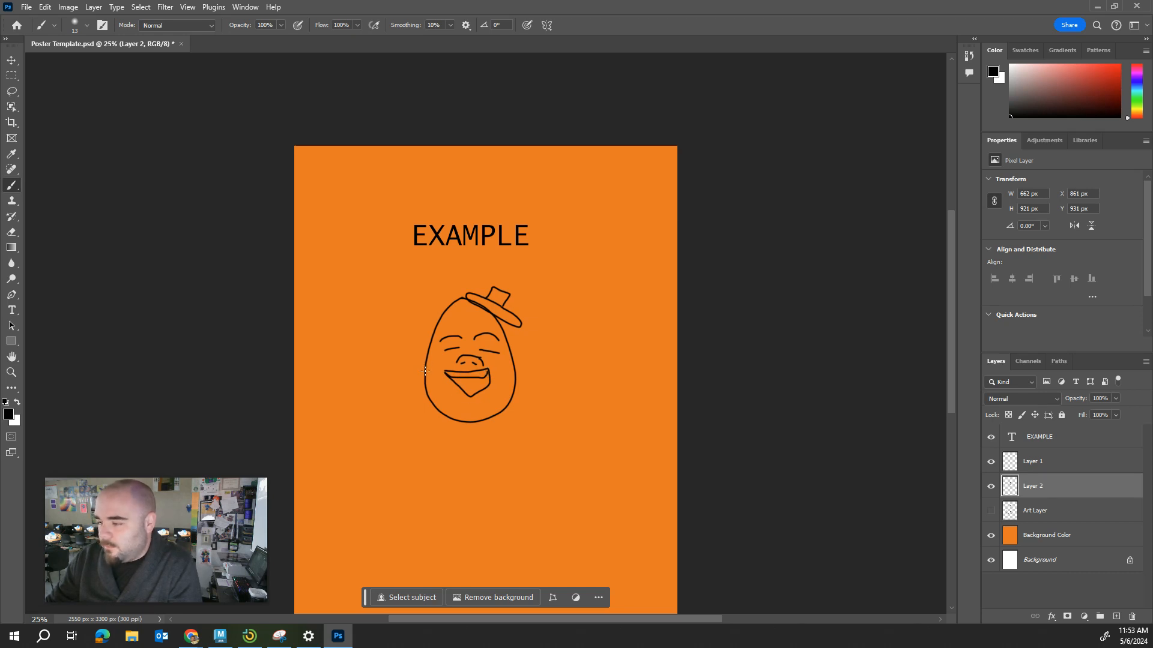
left_click_drag(425, 374, 440, 388)
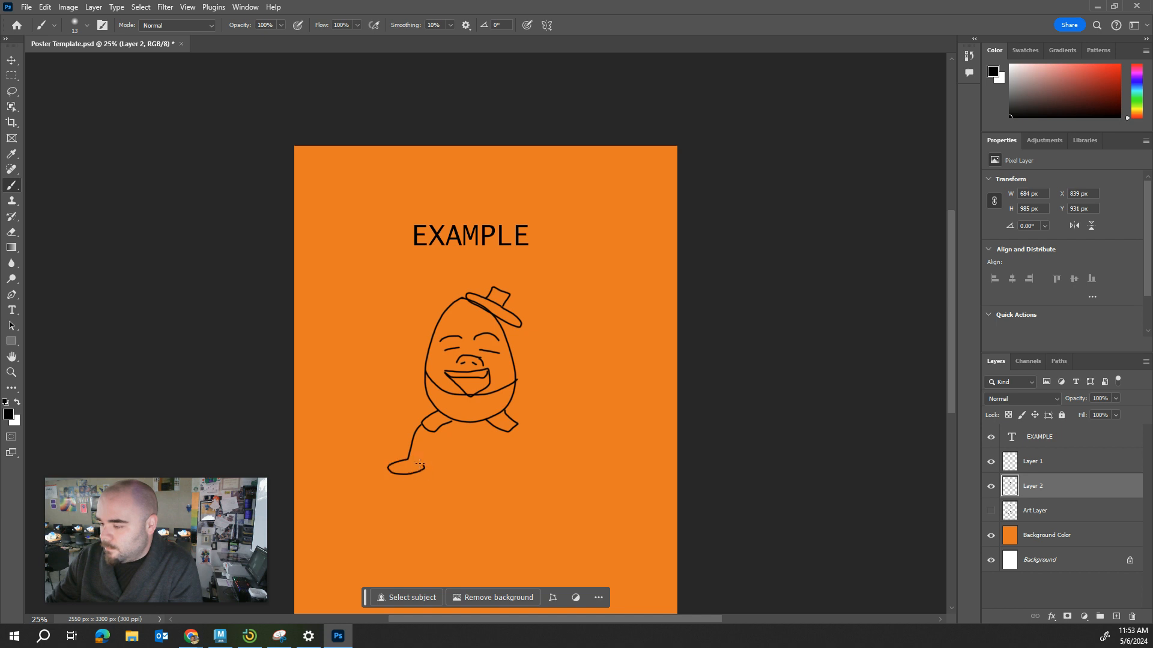
left_click_drag(420, 465, 424, 467)
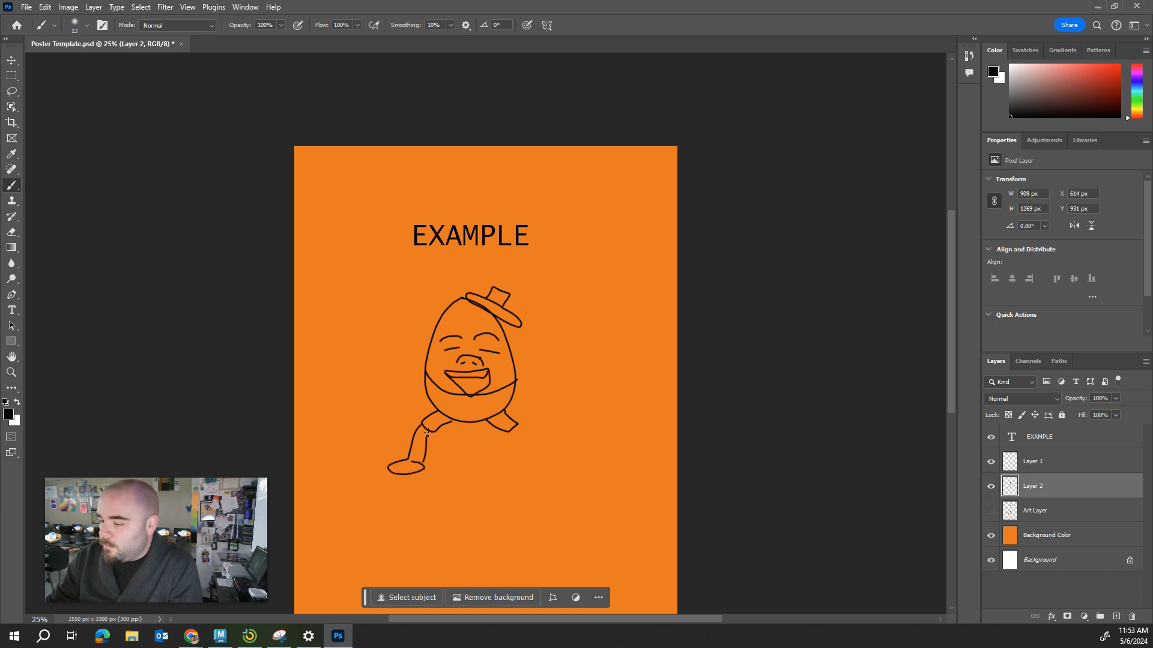
Try to move the egg drawing on Layer 2 with the Move tool while Auto-Select is on.
left_click(9, 63)
mouse_move(451, 332)
left_mouse_down()
mouse_move(477, 344)
mouse_move(444, 324)
left_mouse_up()
left_click_drag(621, 286, 622, 283)
left_click_drag(622, 283, 621, 285)
left_click(1045, 489)
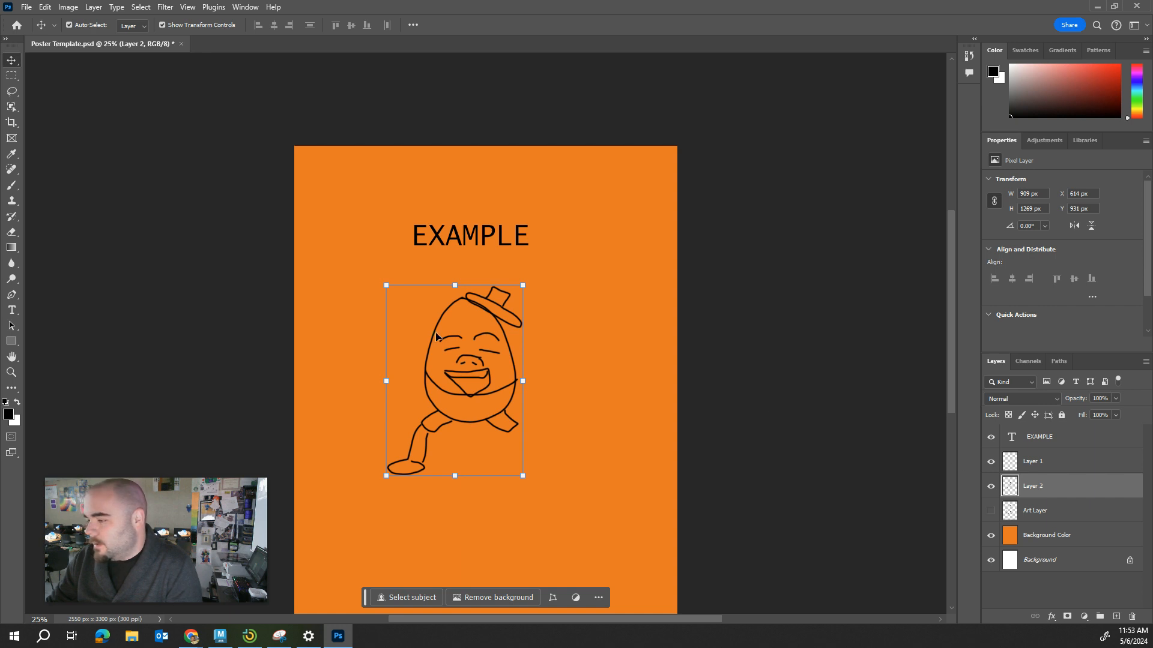
mouse_move(433, 337)
left_mouse_down()
mouse_move(445, 344)
mouse_move(433, 336)
left_mouse_up()
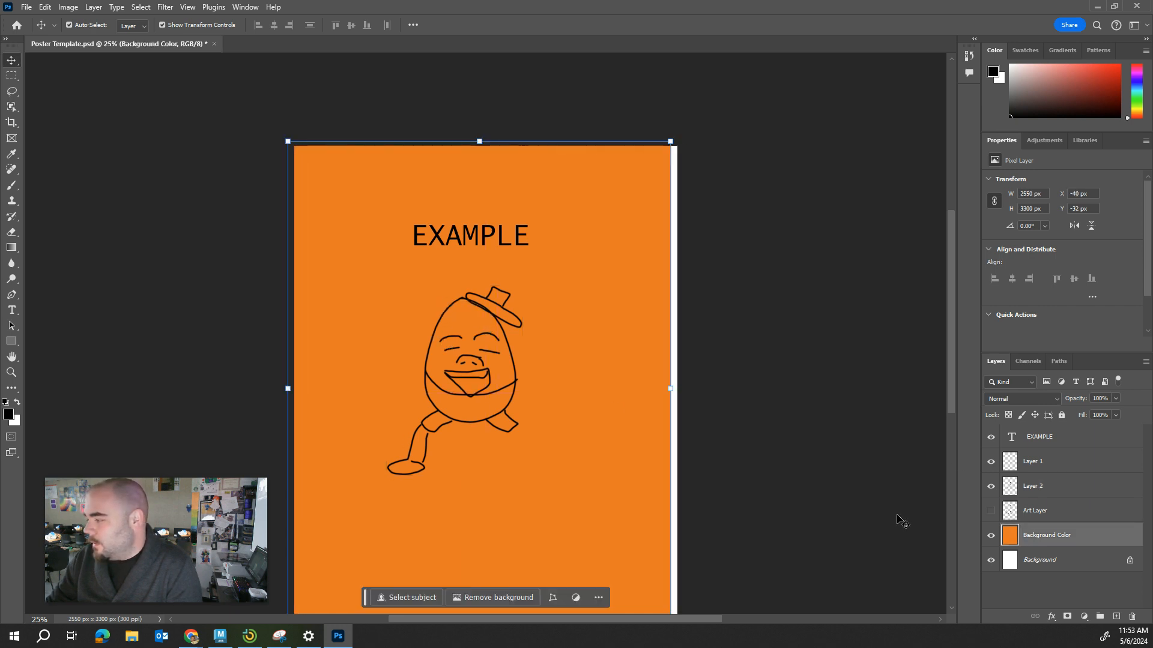
left_click(1034, 491)
left_click_drag(439, 289, 441, 293)
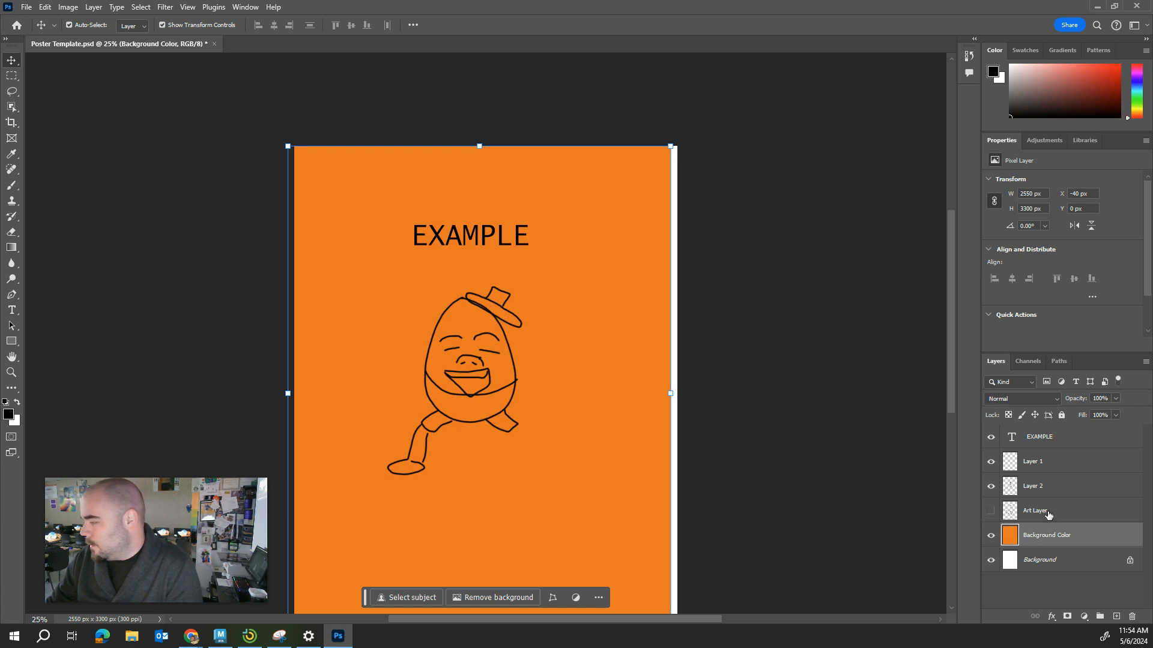
double_click(1043, 489)
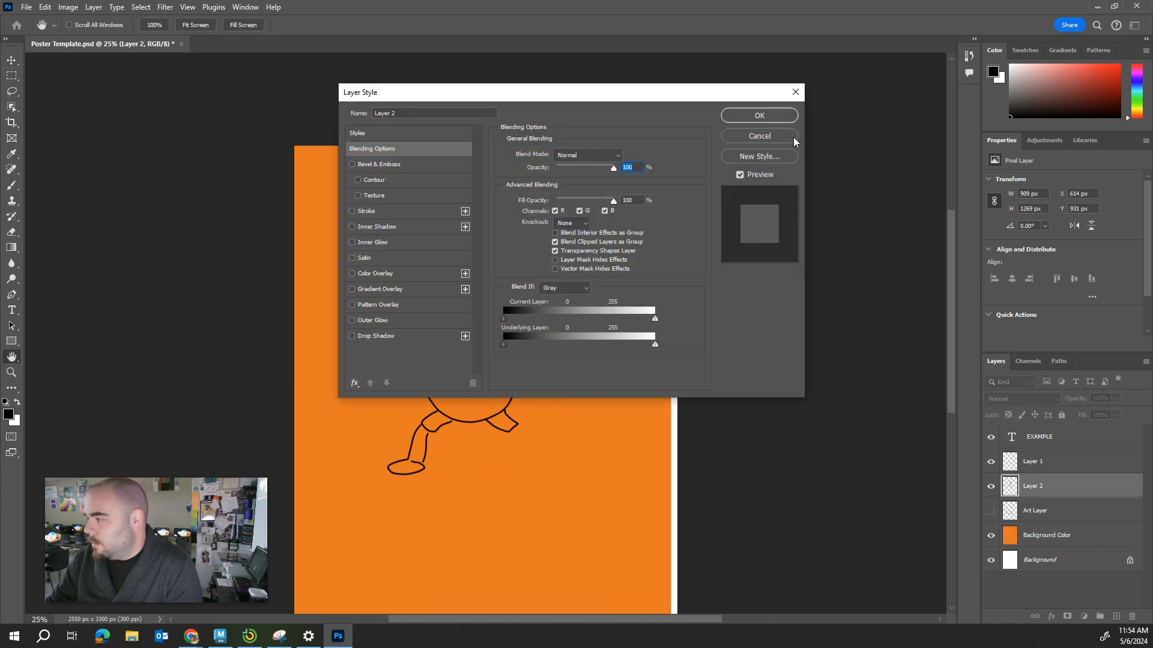
left_click(796, 92)
left_click_drag(433, 351, 460, 359)
left_click_drag(635, 420, 633, 420)
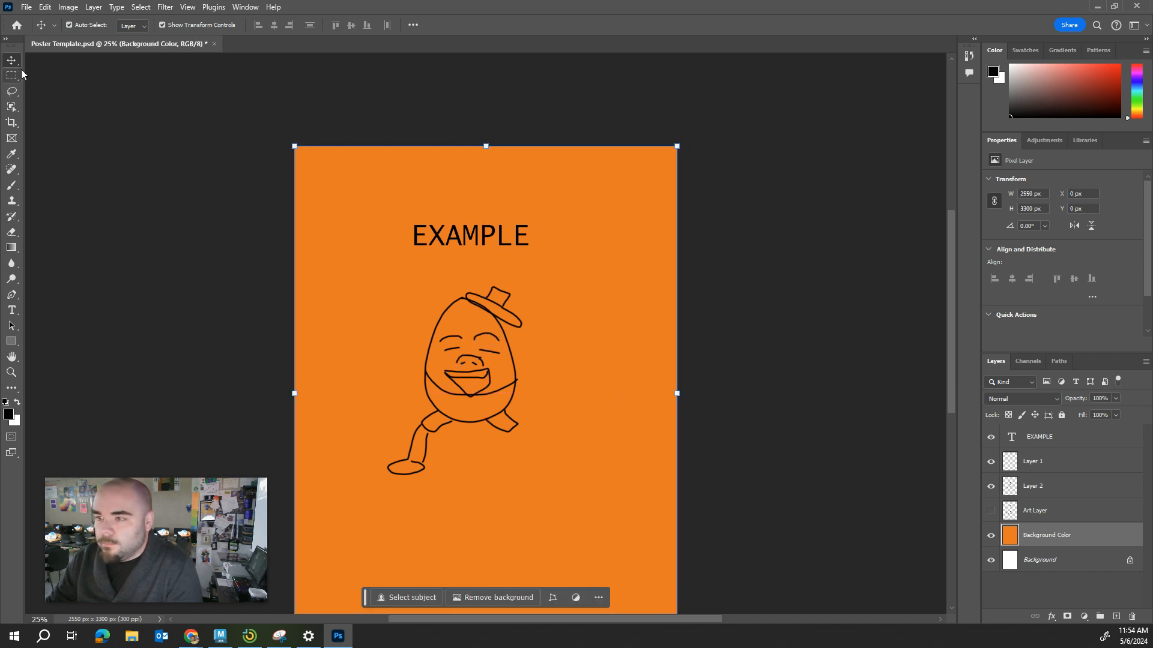
Turn off Show Transform Controls and Auto-Select for the Move tool.
left_click(162, 25)
left_click(815, 410)
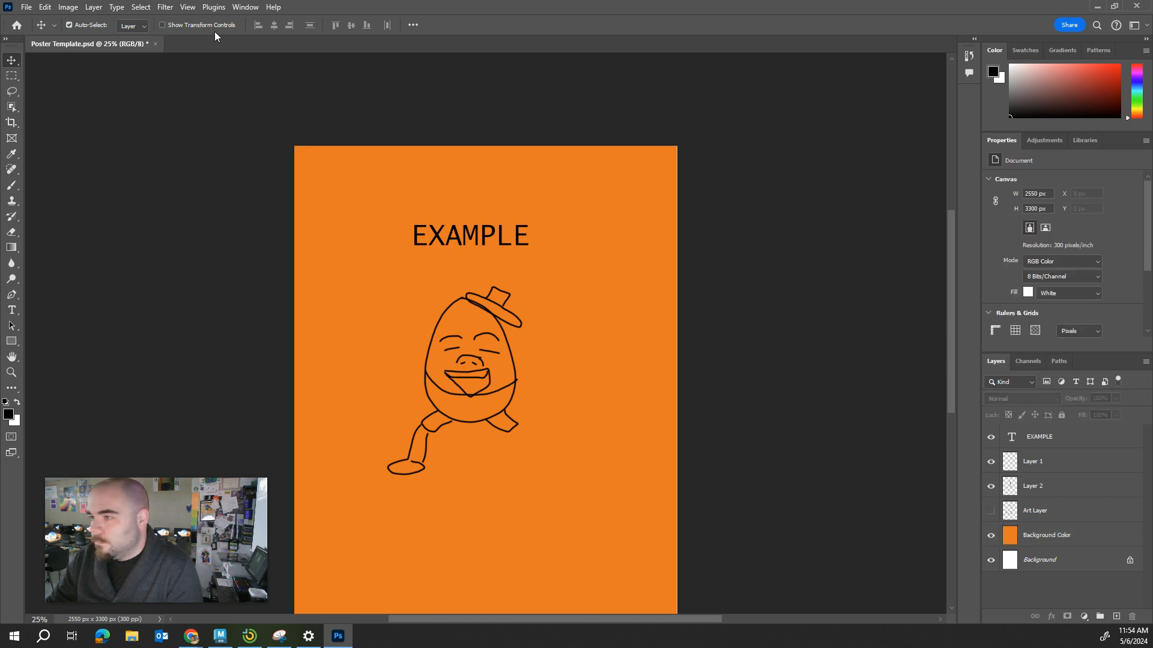
left_click(74, 23)
left_click(518, 294)
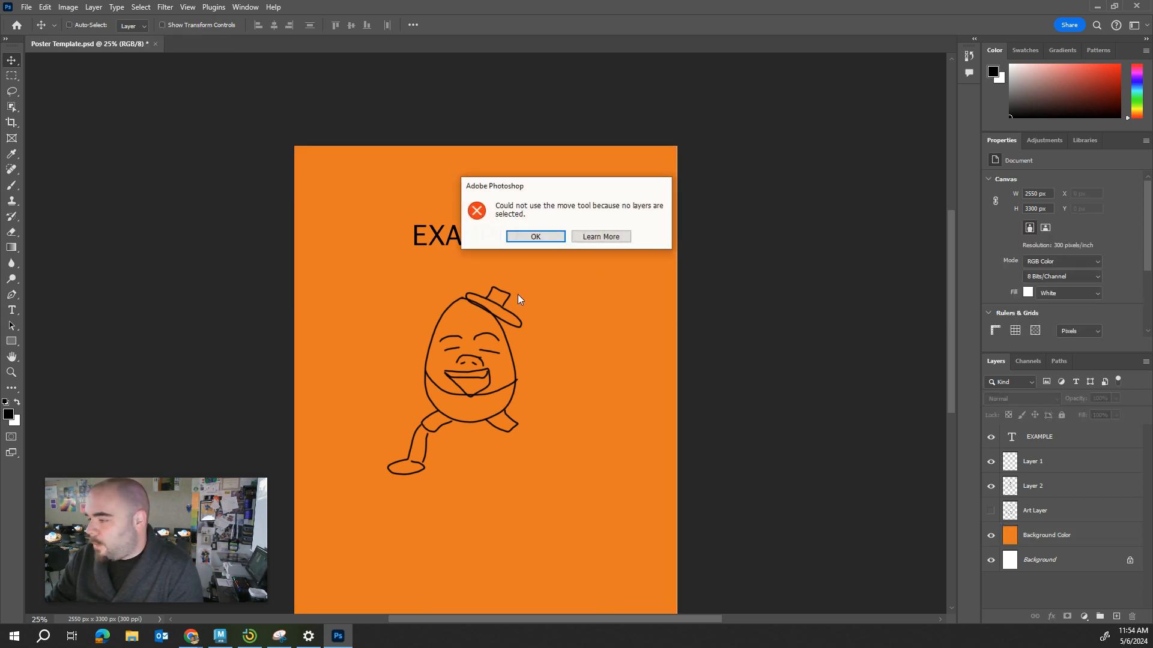
left_click(601, 237)
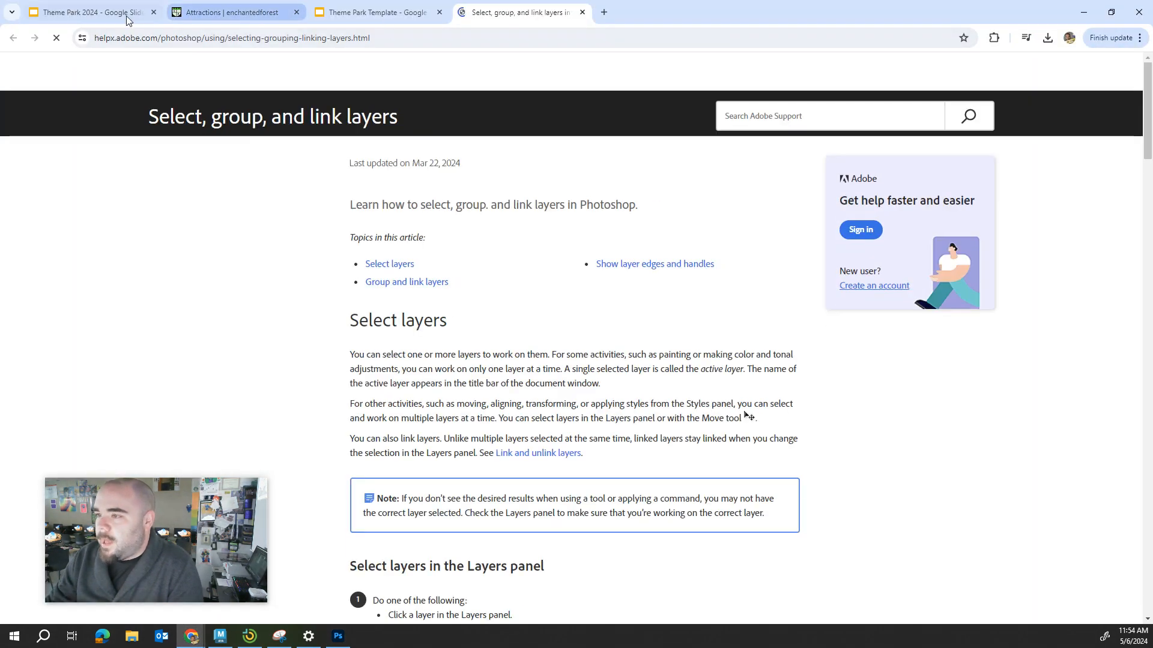
scroll(183, 545, "down", 2)
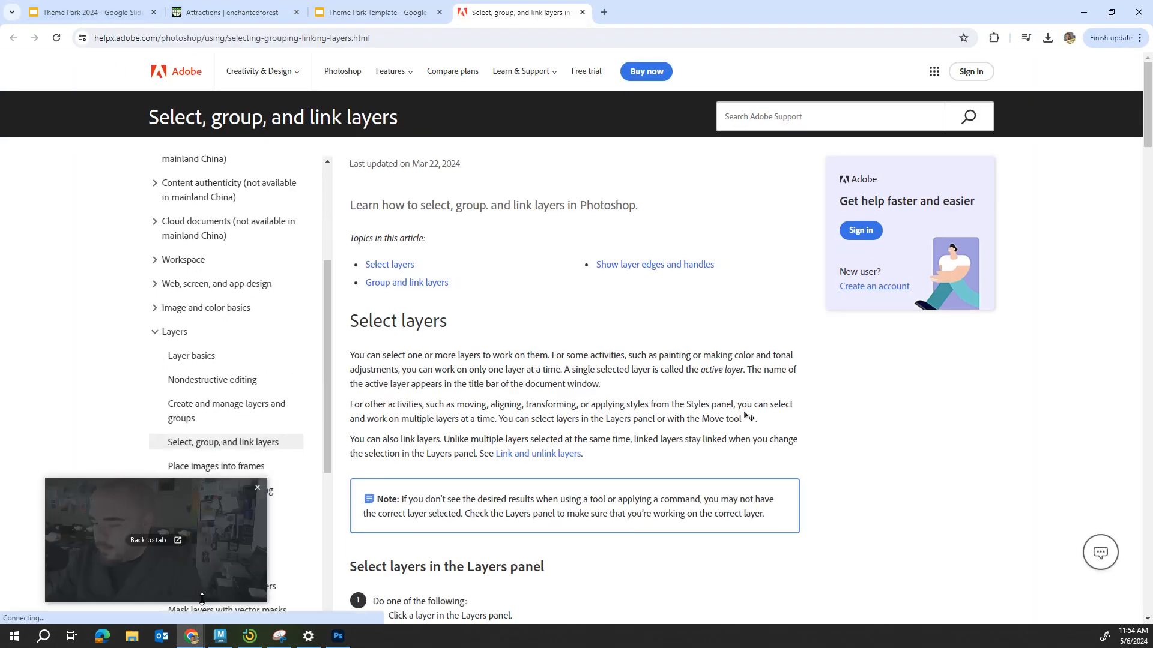
left_click(338, 636)
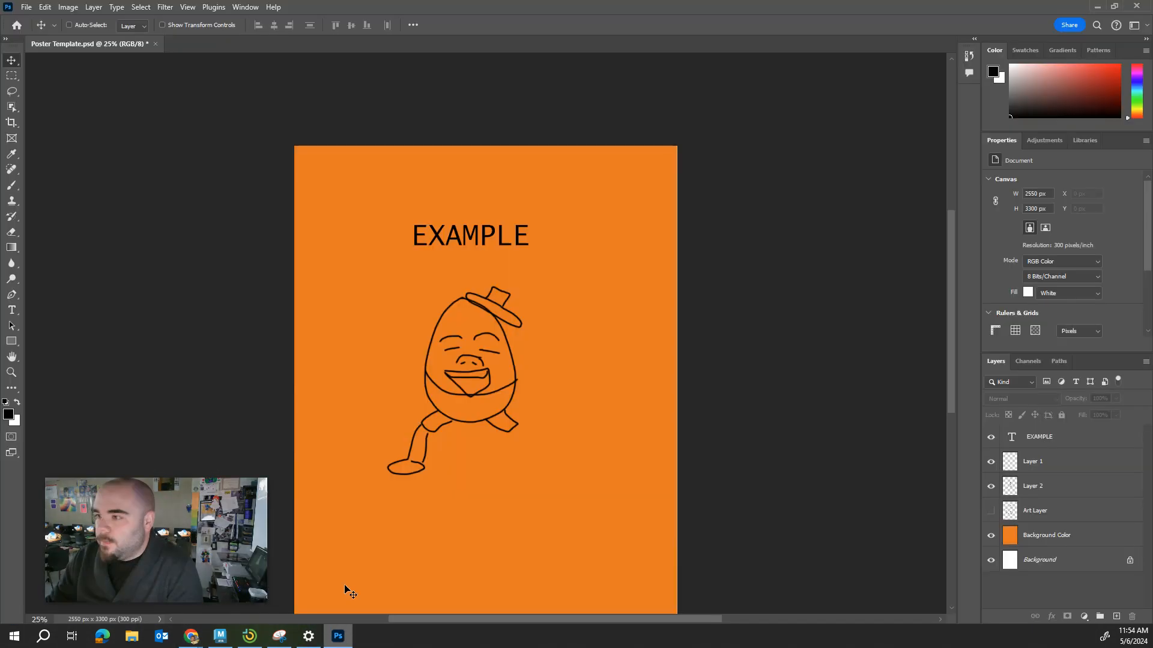
Turn Show Transform Controls back on and move the Layer 2 egg drawing up and right to about X 781, Y 799 px.
left_click(161, 25)
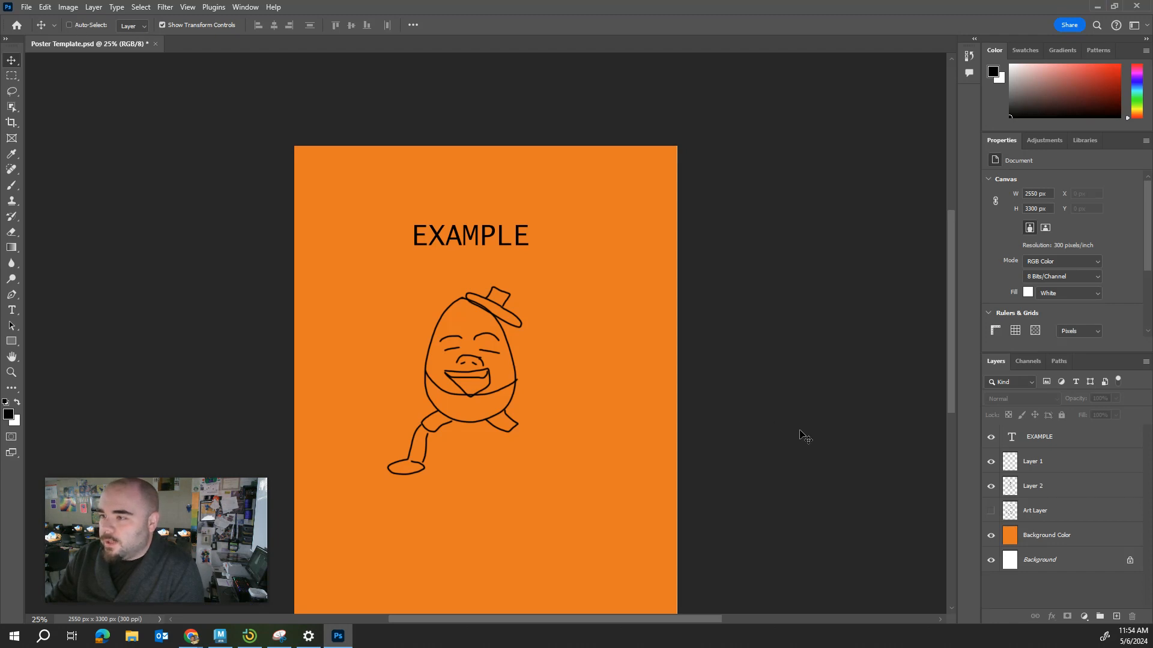
left_click(1031, 494)
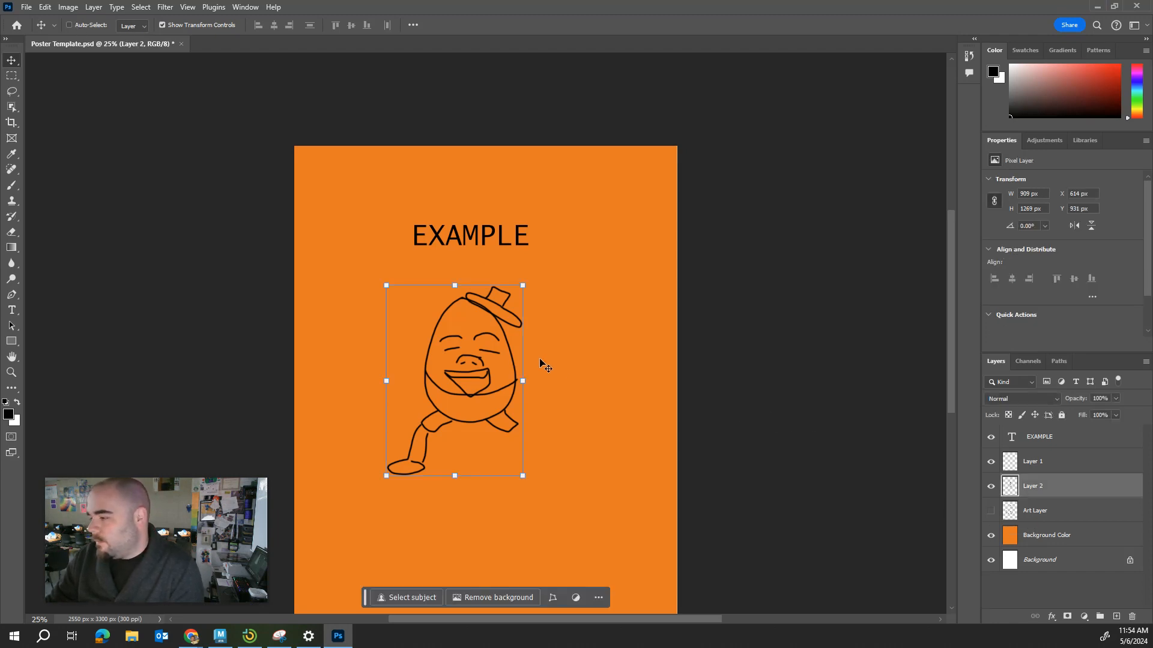
mouse_move(488, 350)
left_mouse_down()
mouse_move(504, 334)
mouse_move(485, 360)
mouse_move(495, 382)
mouse_move(506, 306)
mouse_move(450, 379)
mouse_move(581, 476)
mouse_move(520, 356)
mouse_move(468, 316)
mouse_move(525, 324)
left_mouse_up()
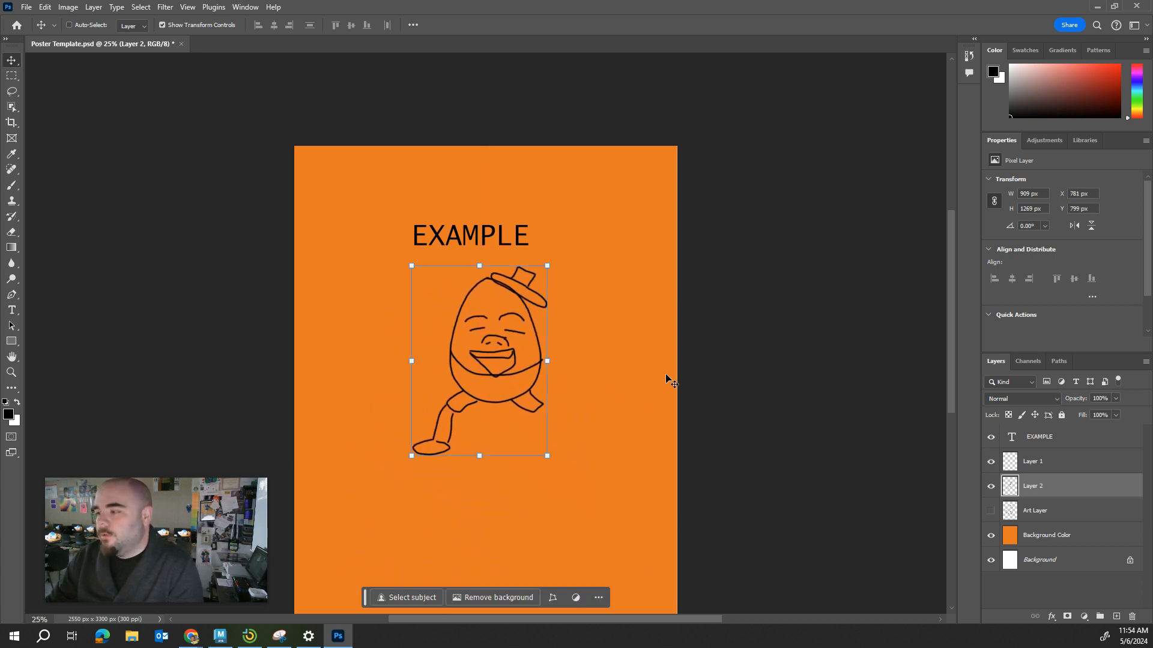
Add a new empty layer directly above Layer 2.
left_click(1116, 617)
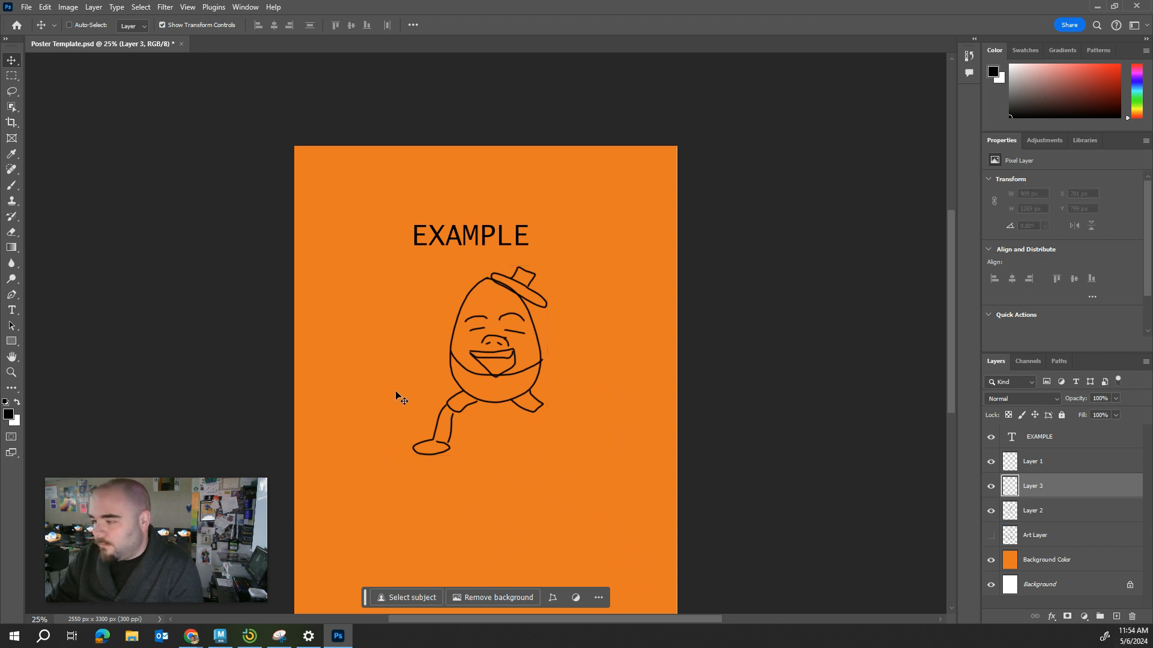
Try a rectangular marquee selection over the lower part of the poster and deselect it.
left_click(11, 76)
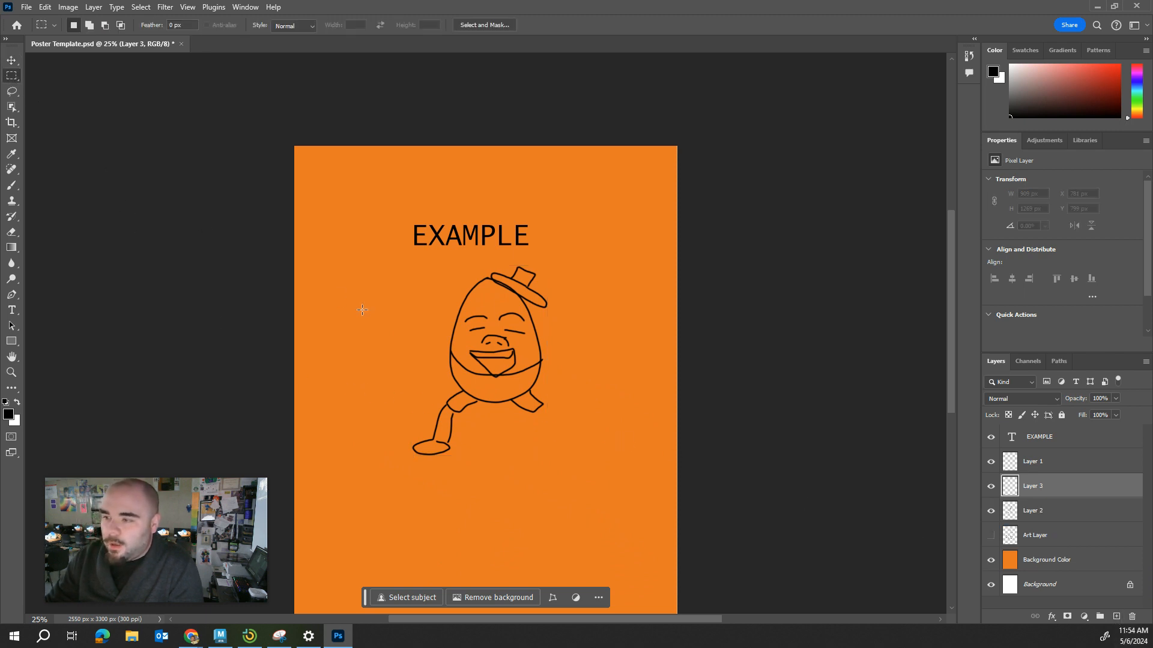
left_click_drag(312, 350, 646, 547)
left_click_drag(575, 350, 581, 370)
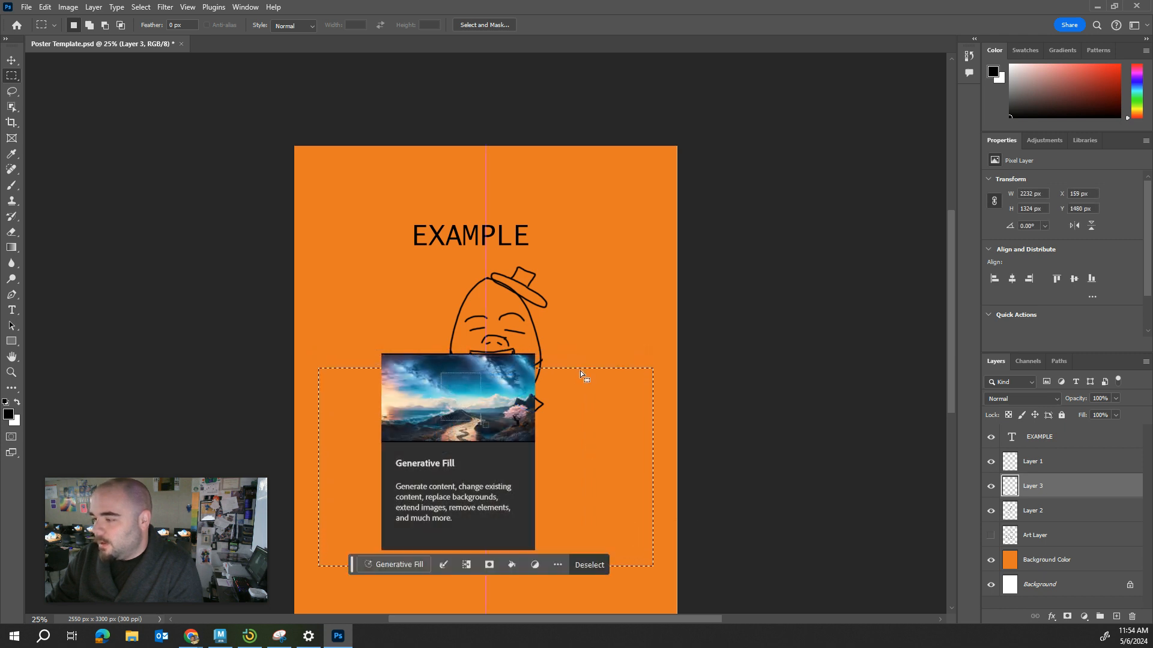
left_click_drag(759, 428, 761, 431)
left_click(527, 236)
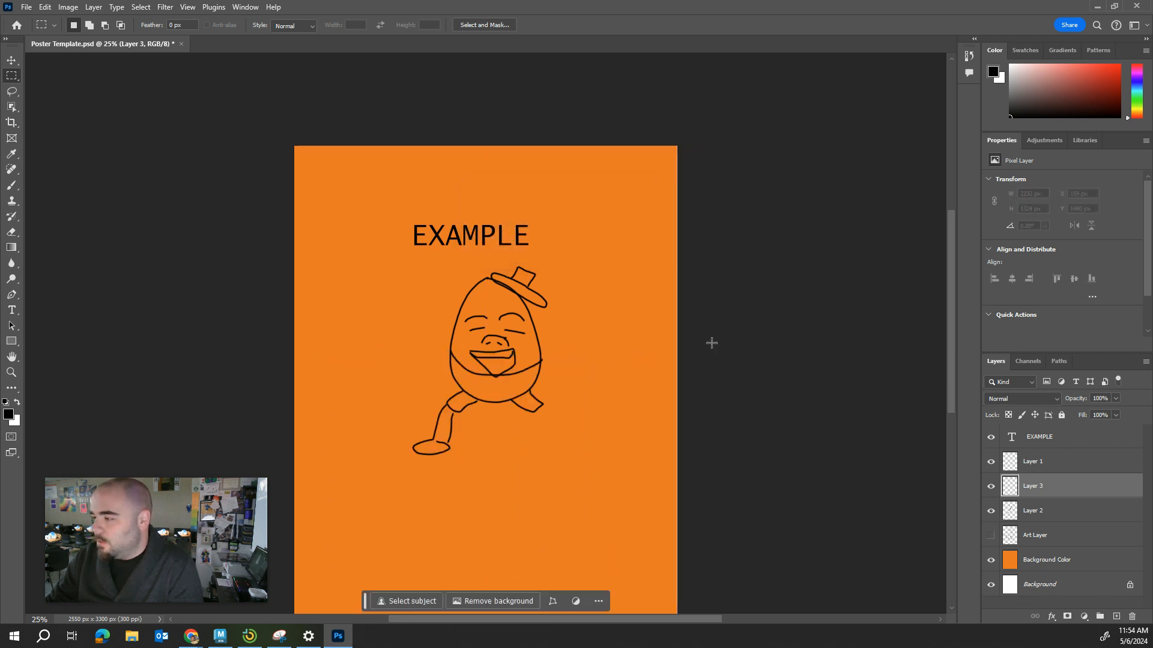
Brush a wall outline about 2269 by 1217 px around the character's legs on Layer 3, with several bricks along its left side.
left_click(12, 185)
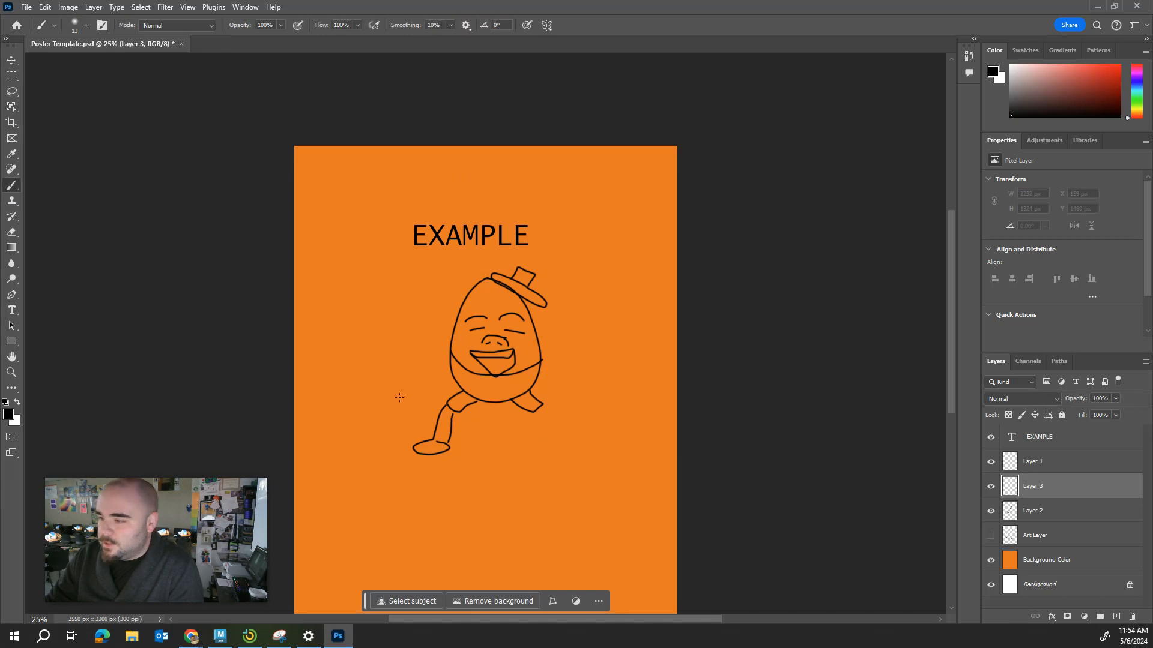
left_click_drag(315, 378, 381, 380)
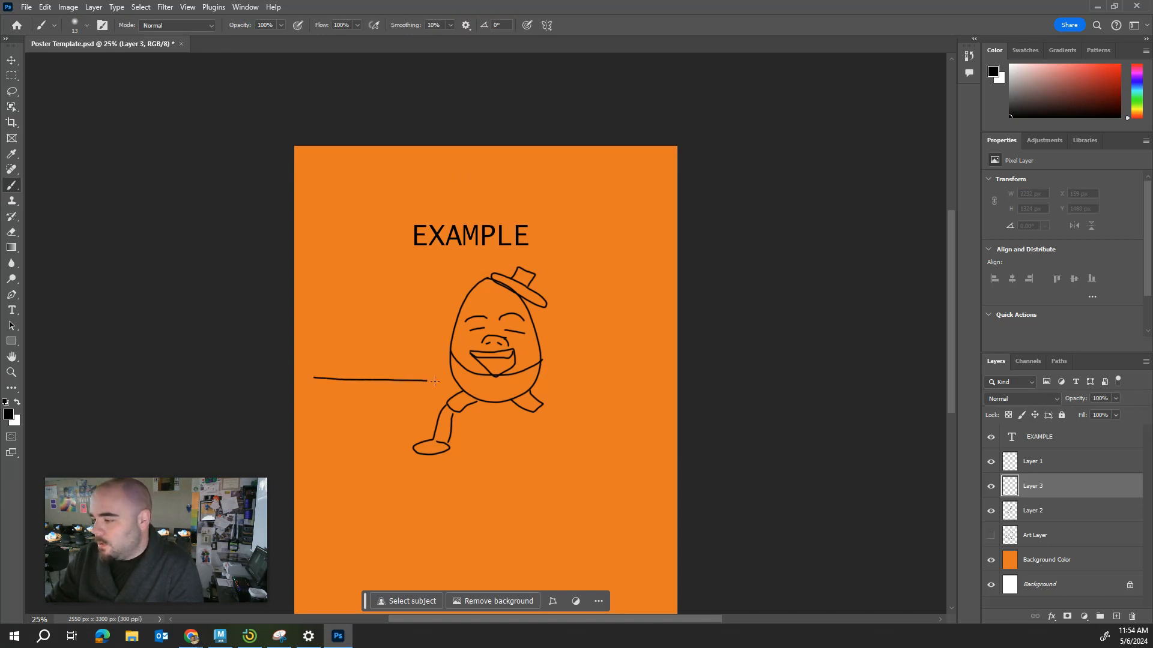
mouse_move(457, 383)
left_mouse_down()
mouse_move(639, 383)
mouse_move(652, 523)
mouse_move(622, 542)
mouse_move(504, 556)
mouse_move(347, 533)
mouse_move(332, 520)
mouse_move(321, 377)
mouse_move(323, 399)
mouse_move(380, 382)
left_mouse_up()
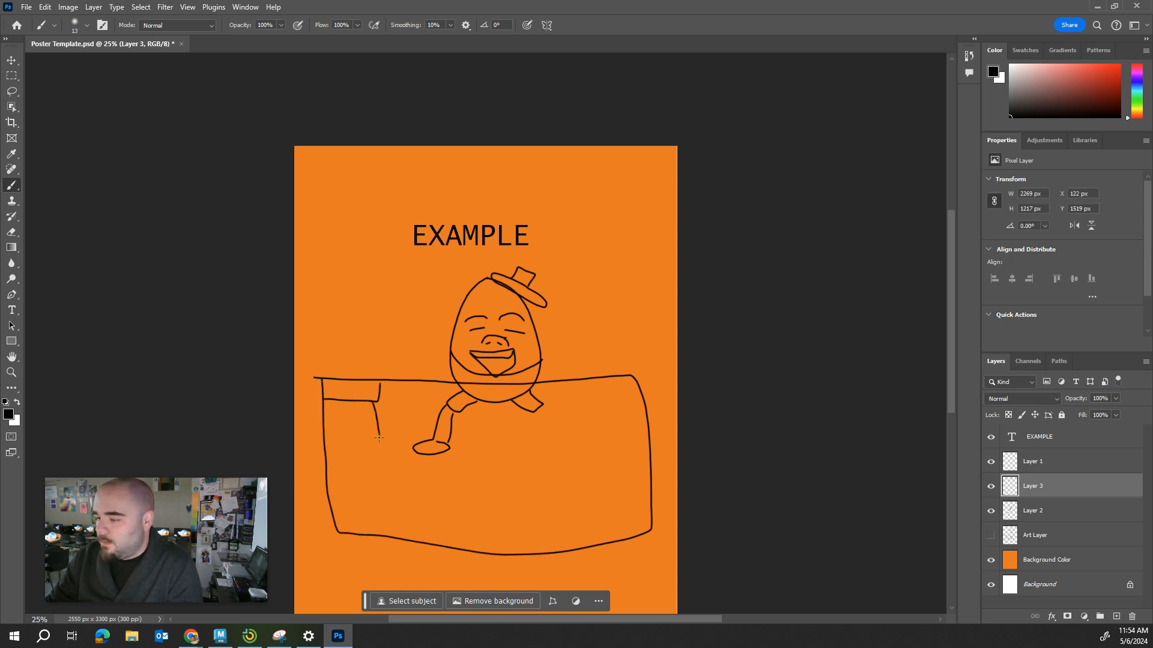
mouse_move(379, 438)
left_mouse_down()
mouse_move(327, 439)
mouse_move(417, 434)
mouse_move(420, 498)
mouse_move(322, 496)
left_mouse_up()
mouse_move(420, 482)
left_mouse_down()
mouse_move(450, 488)
mouse_move(451, 540)
left_mouse_up()
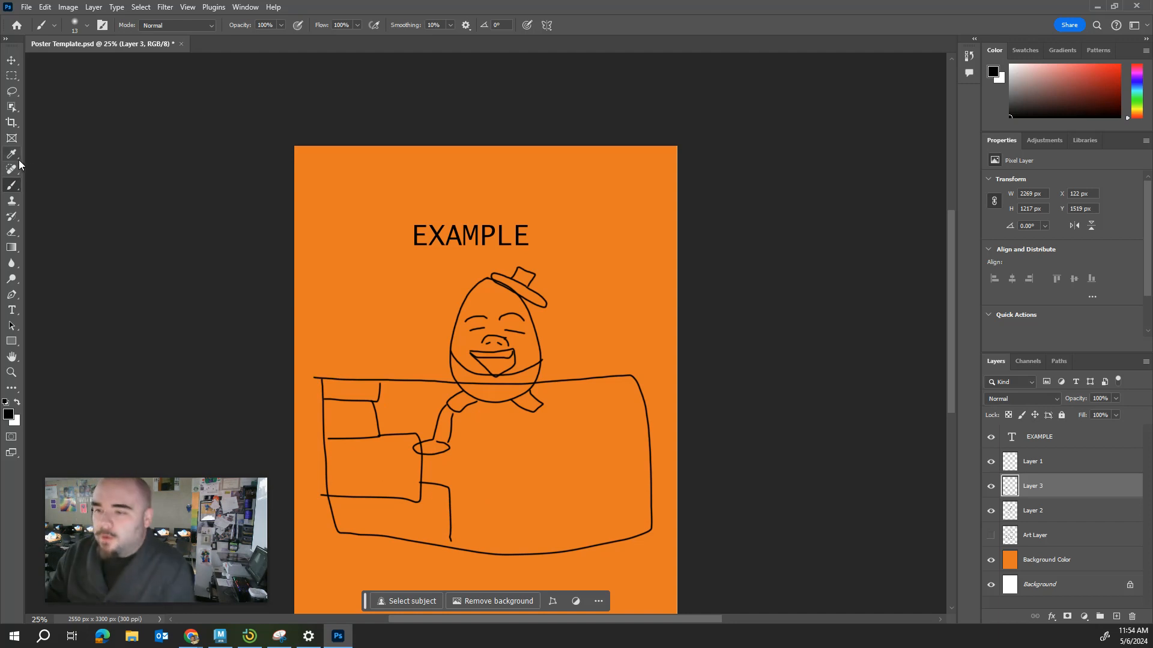
Switch to the Paint Bucket tool and swap the colors so that white is the foreground color.
left_click(16, 203)
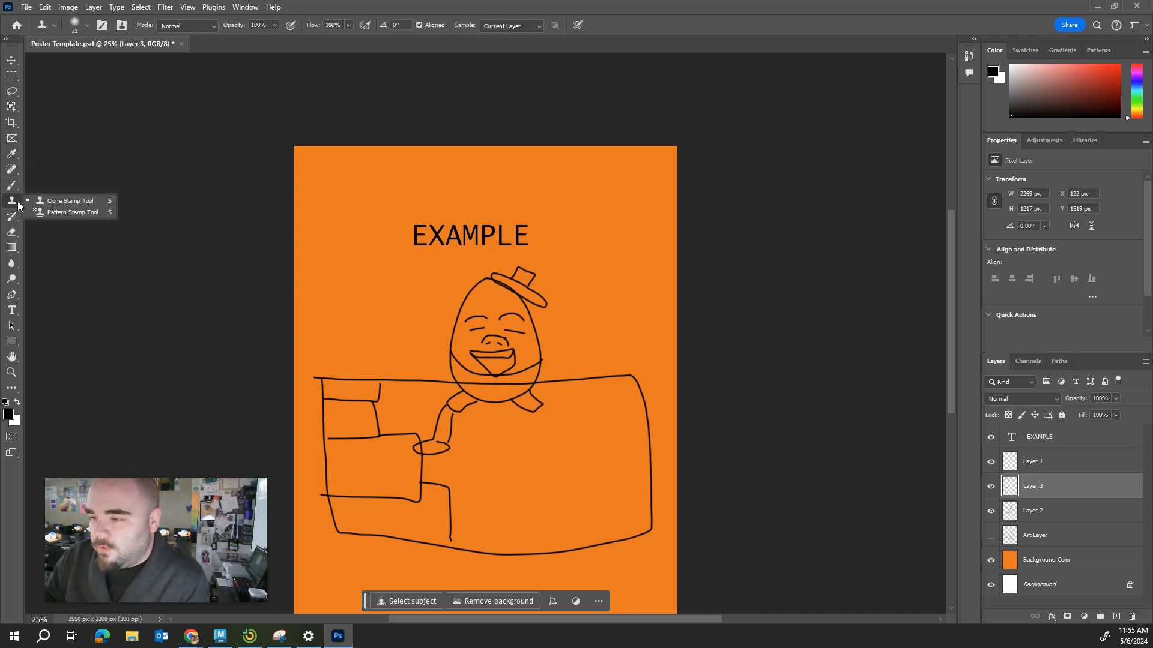
left_click(13, 186)
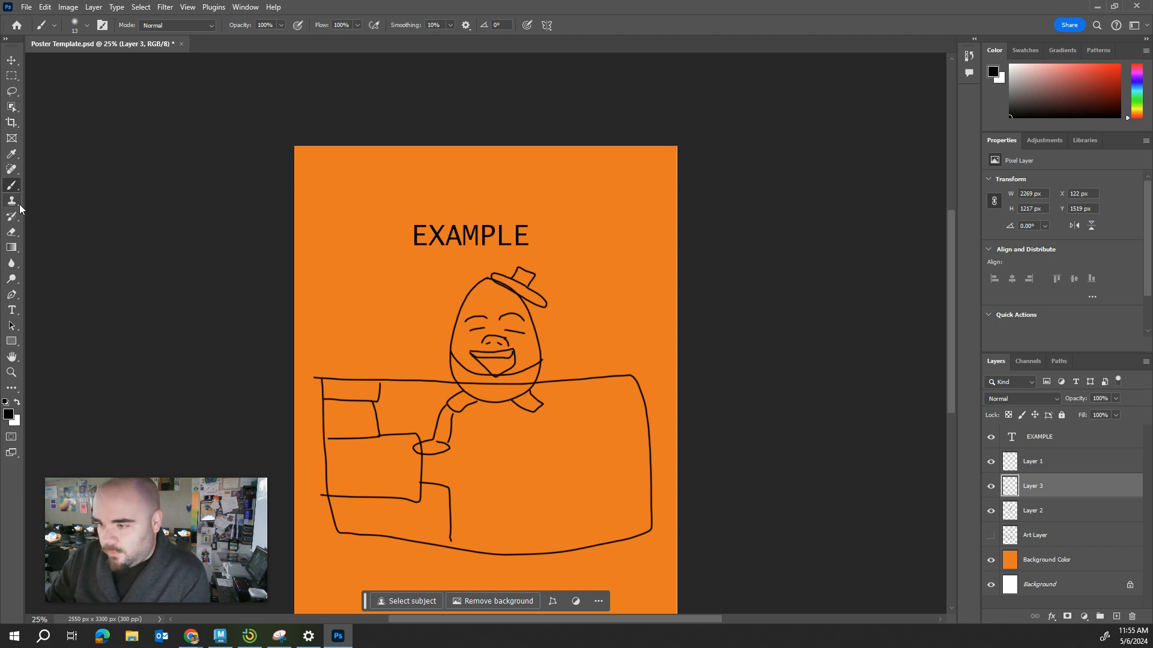
left_click(14, 233)
right_click(15, 234)
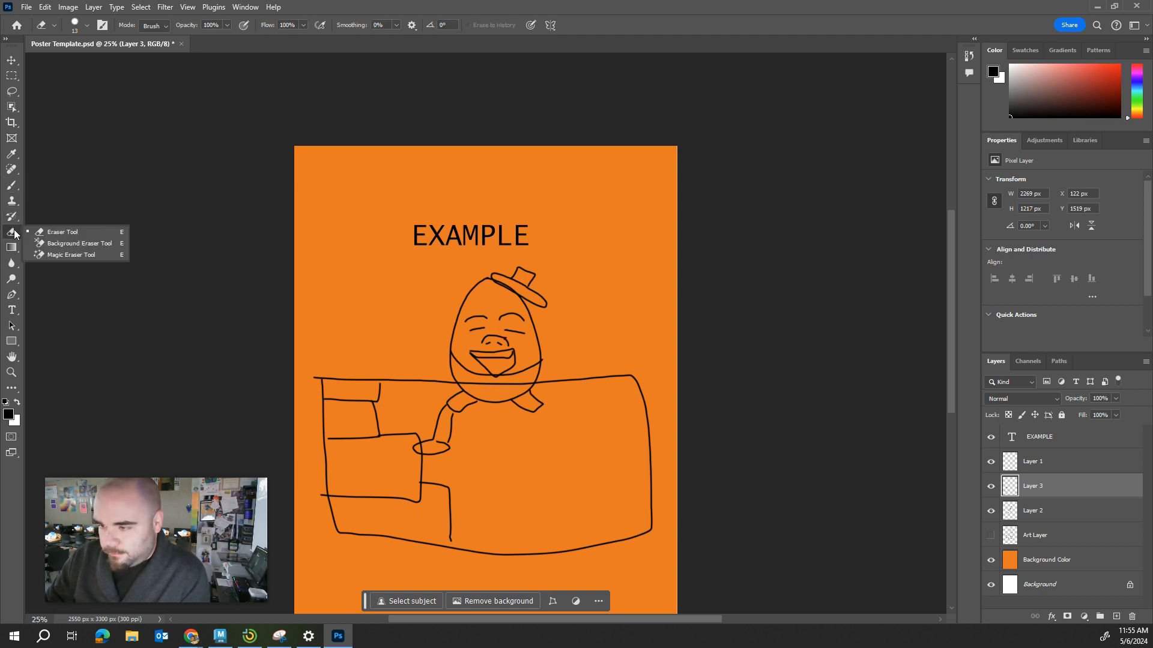
left_click(13, 248)
right_click(15, 248)
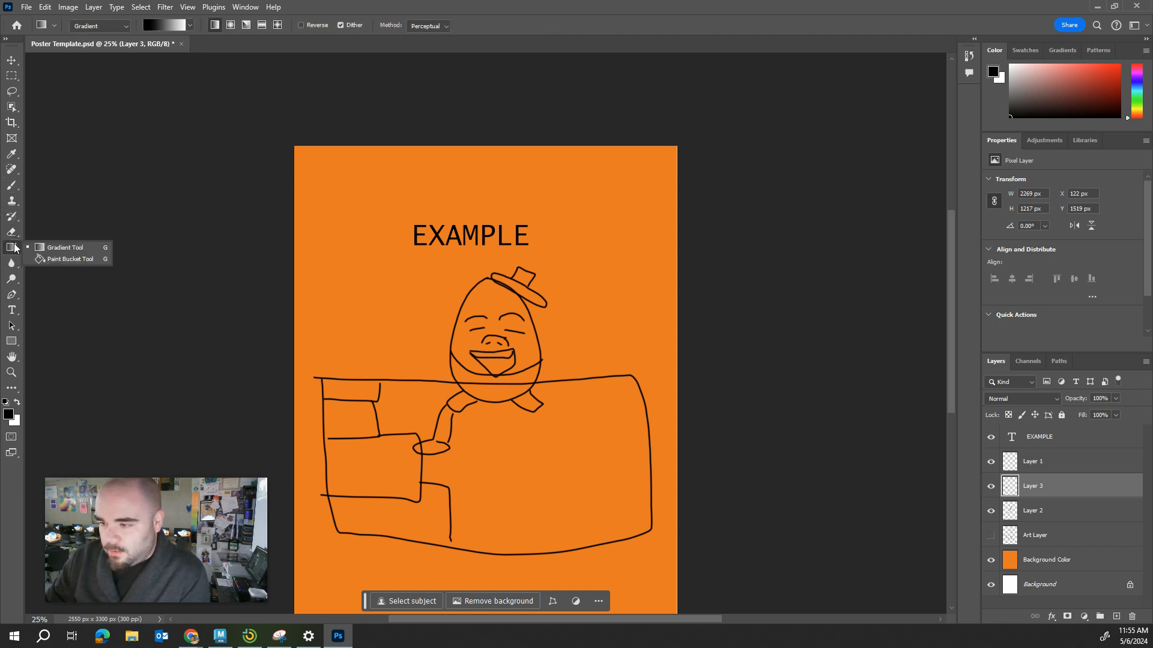
left_click(57, 258)
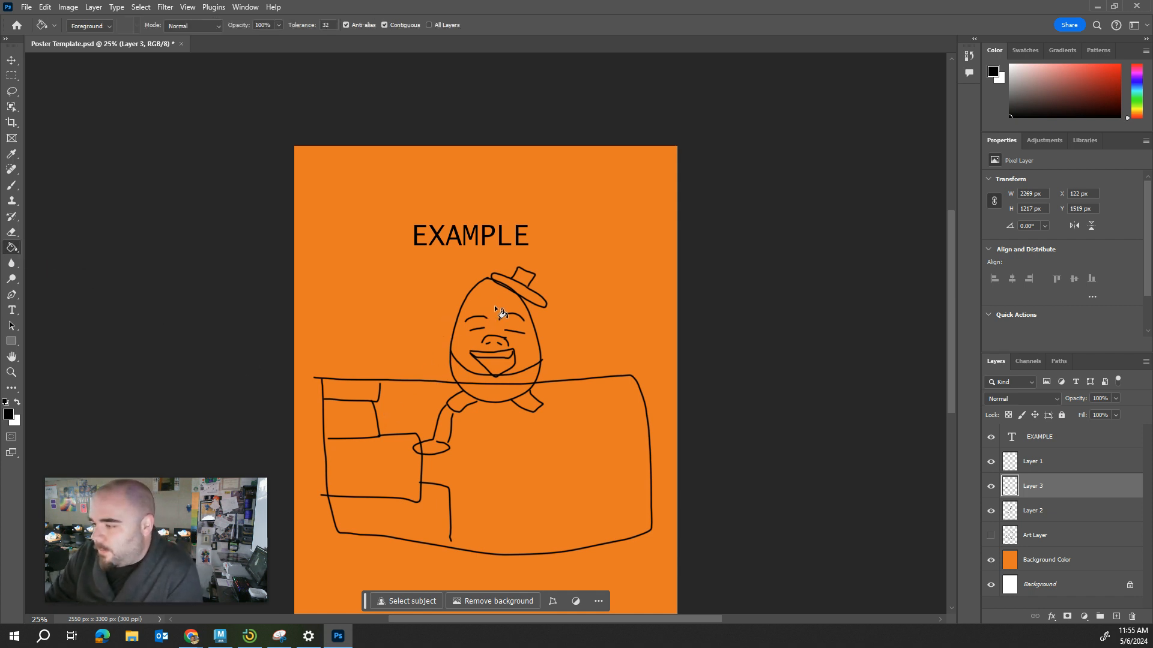
left_click(17, 402)
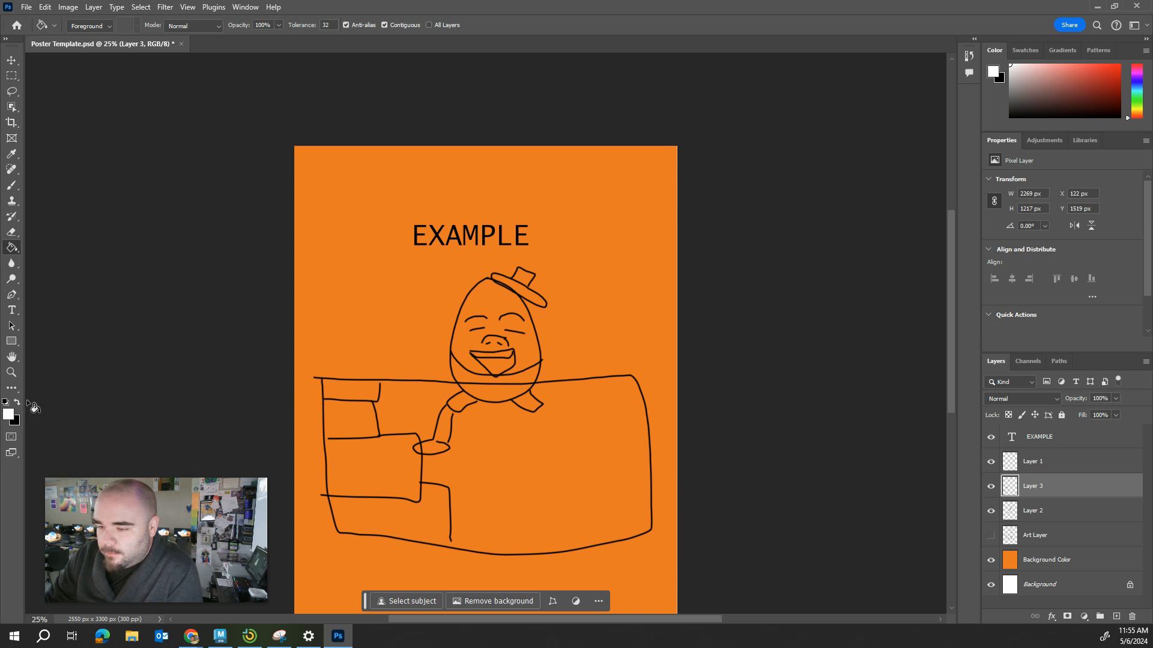
Fill the wall's large open area with white on Layer 3, undoing the stray fills tried on the egg.
left_click(491, 295)
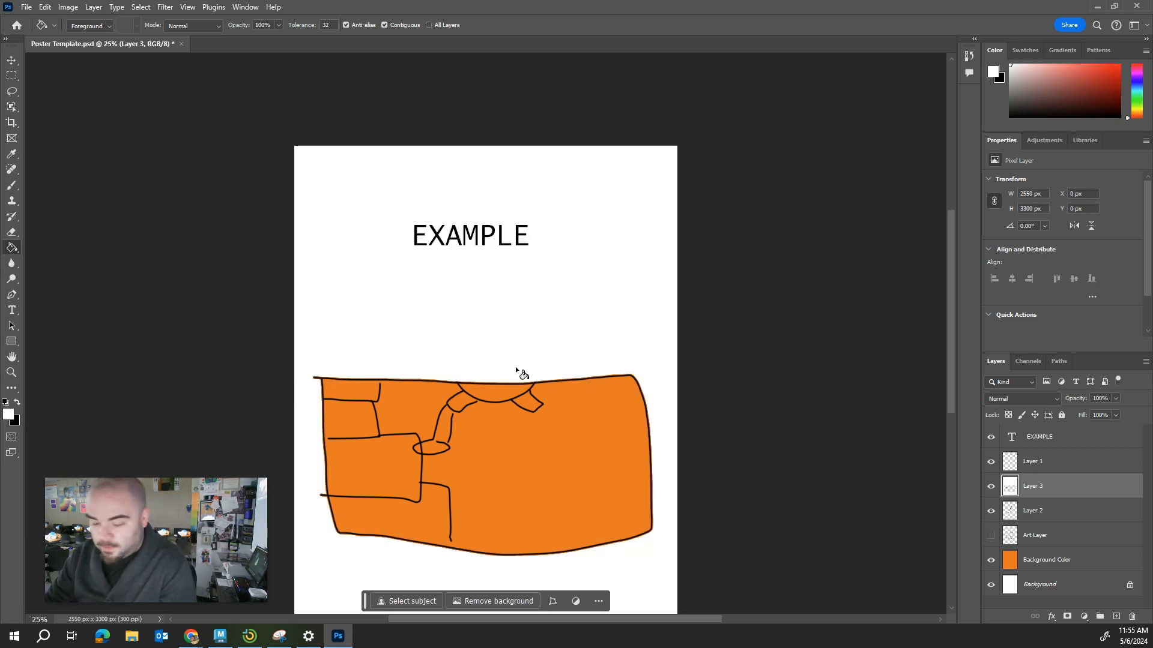
key("ctrl+z")
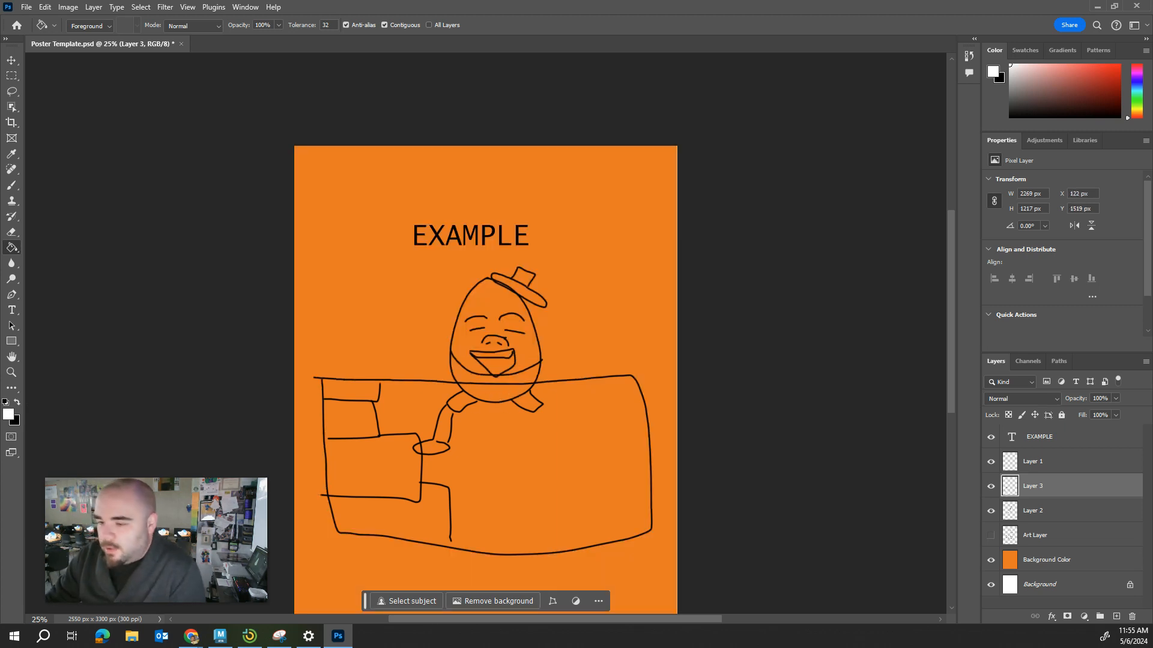
left_click(475, 388)
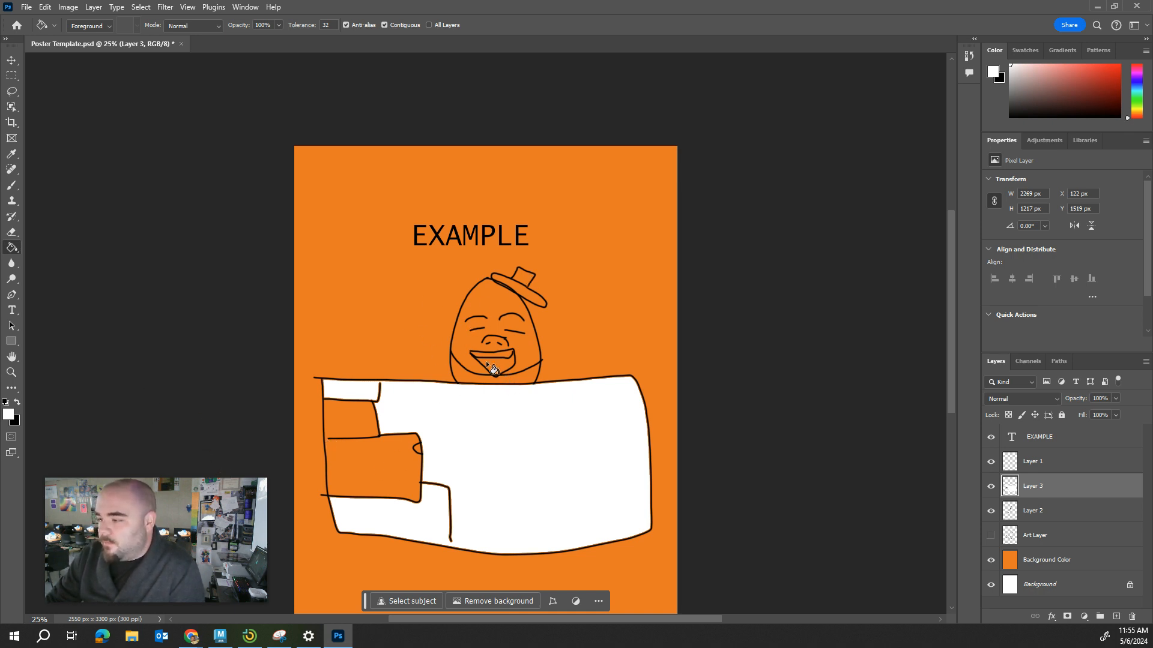
left_click(494, 379)
key("ctrl+z")
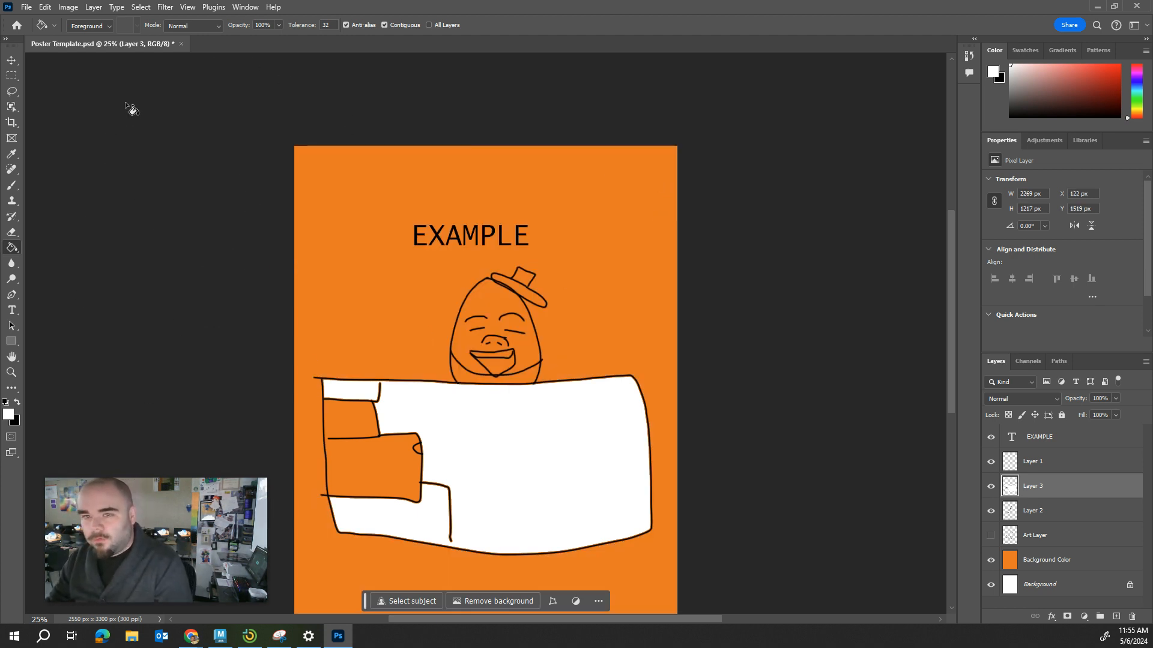
Set up an export of the poster in JPG format, proceed to choosing the save location, and cancel the export.
left_click(27, 6)
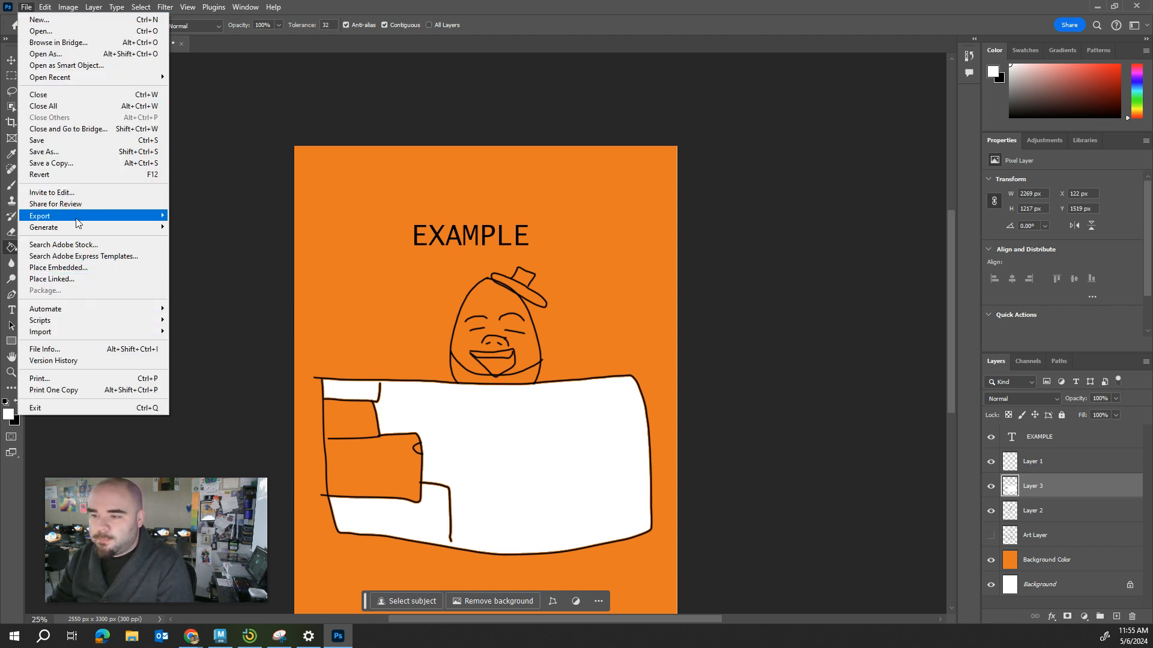
mouse_move(93, 220)
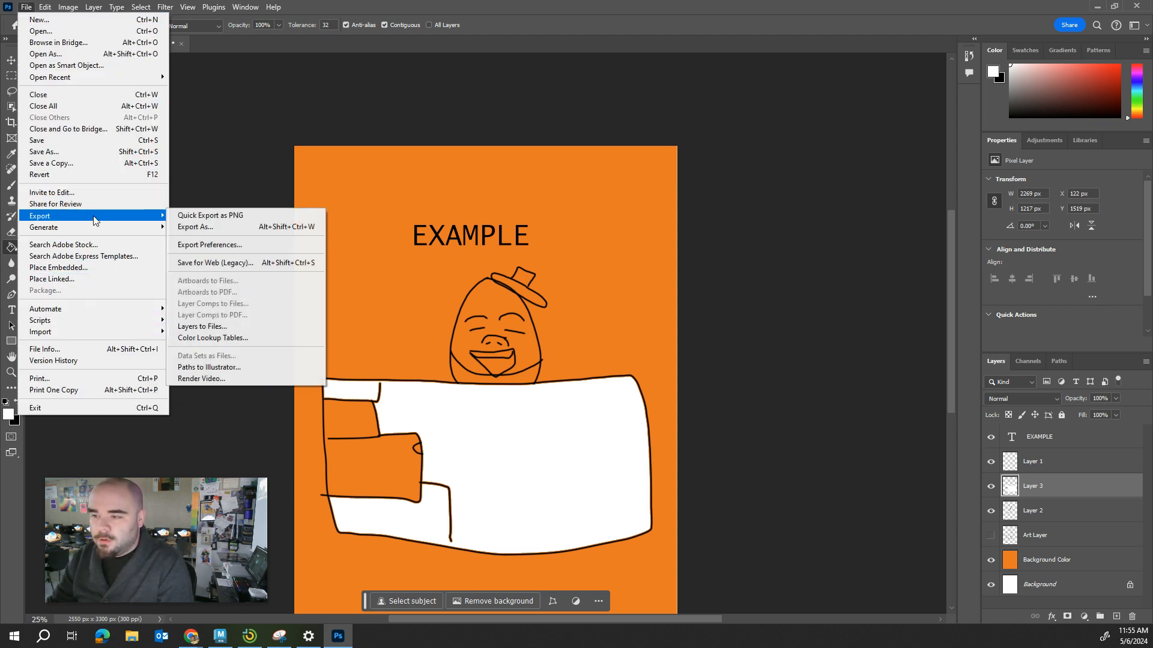
left_click(262, 225)
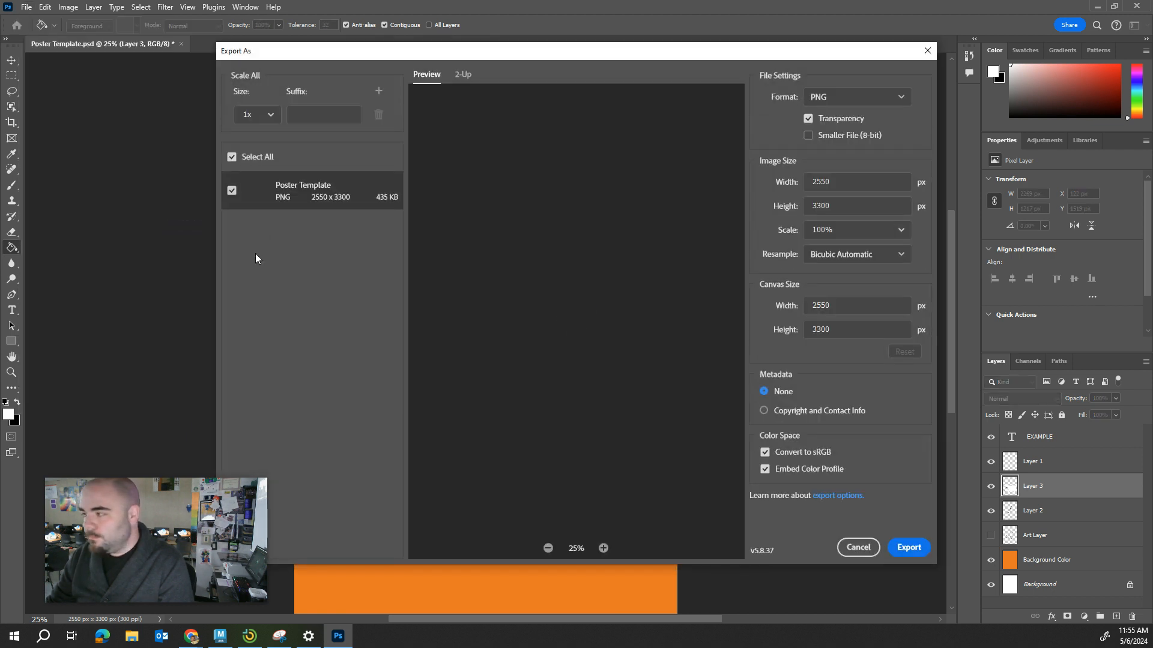
left_click(863, 107)
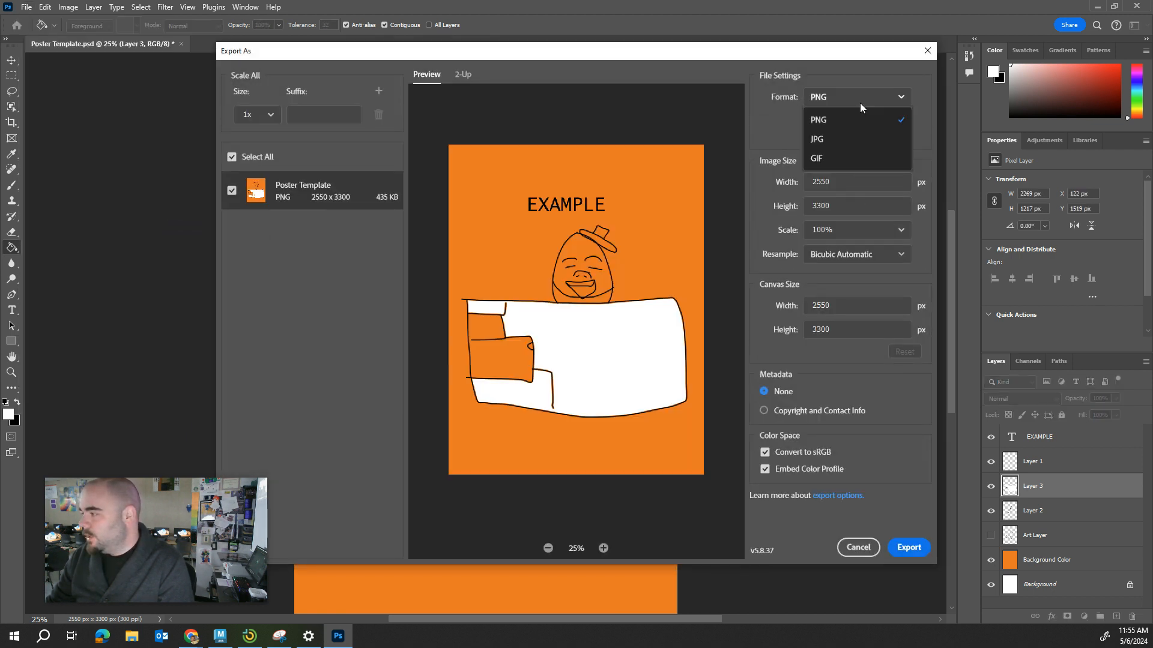
left_click(841, 136)
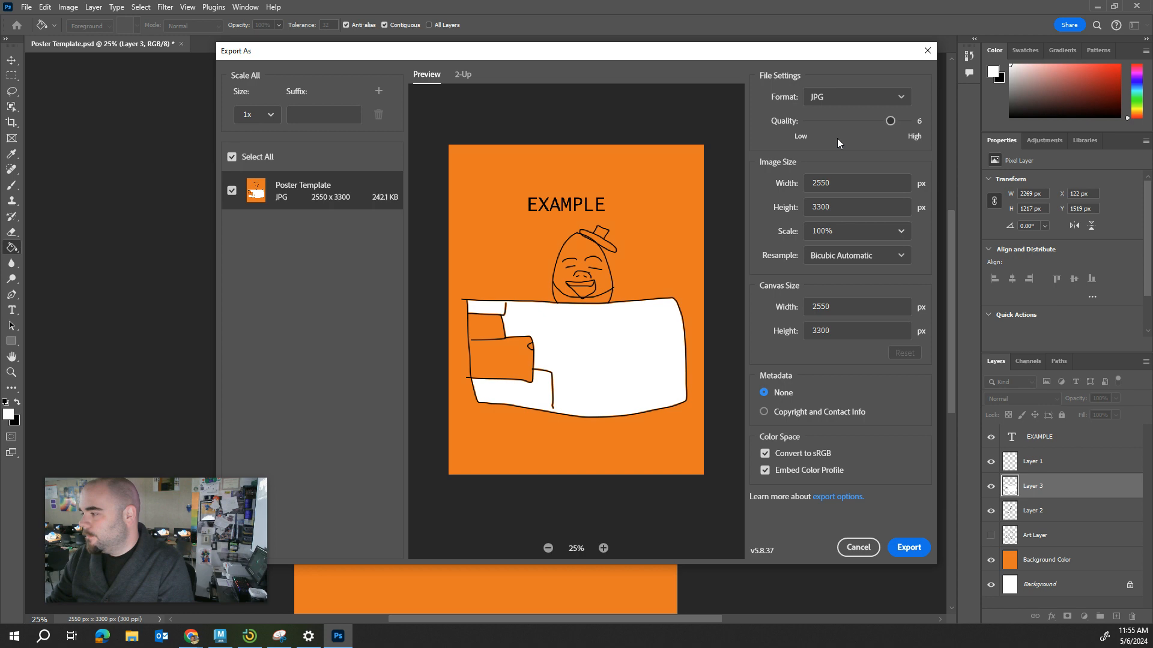
left_click(833, 95)
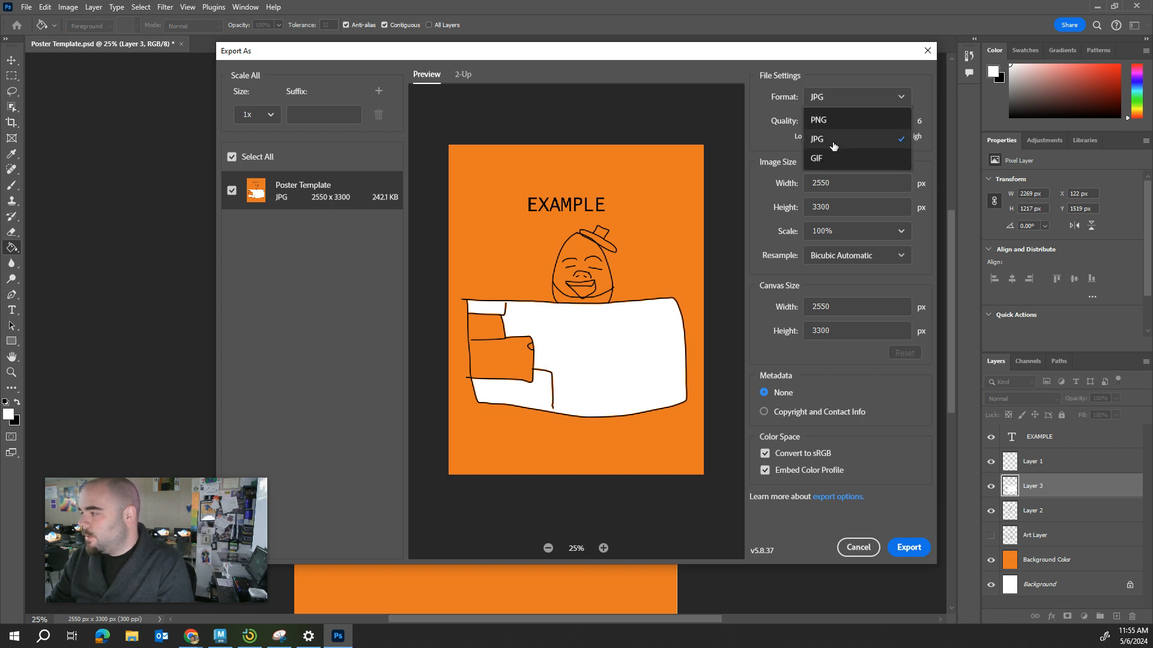
left_click(833, 137)
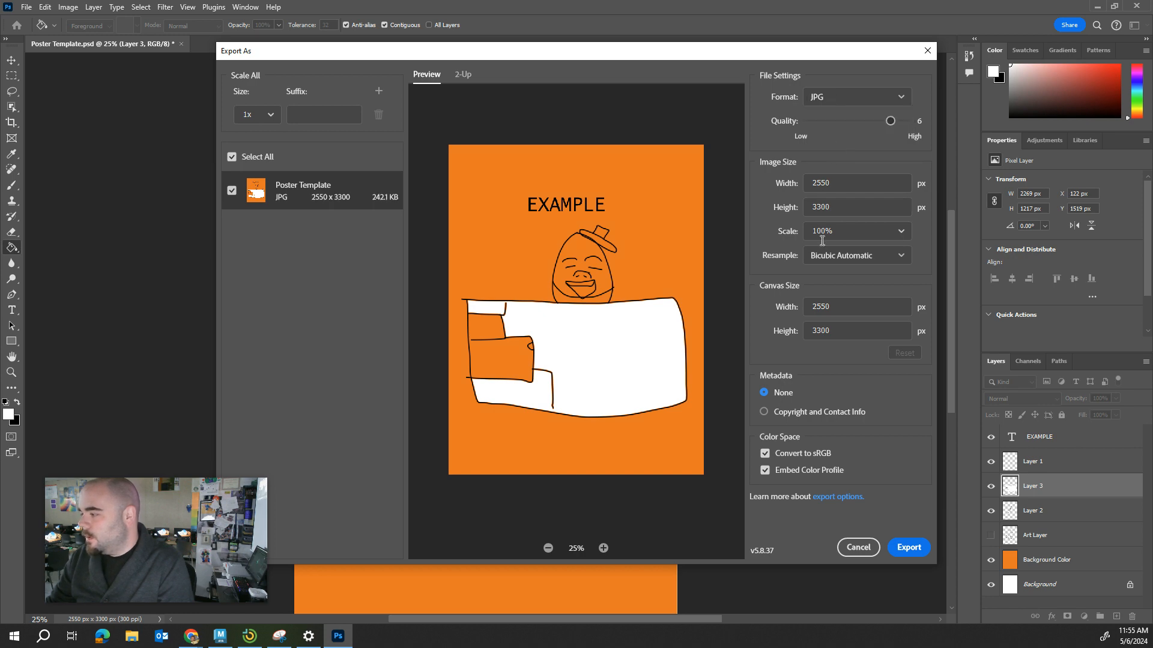
left_click(909, 548)
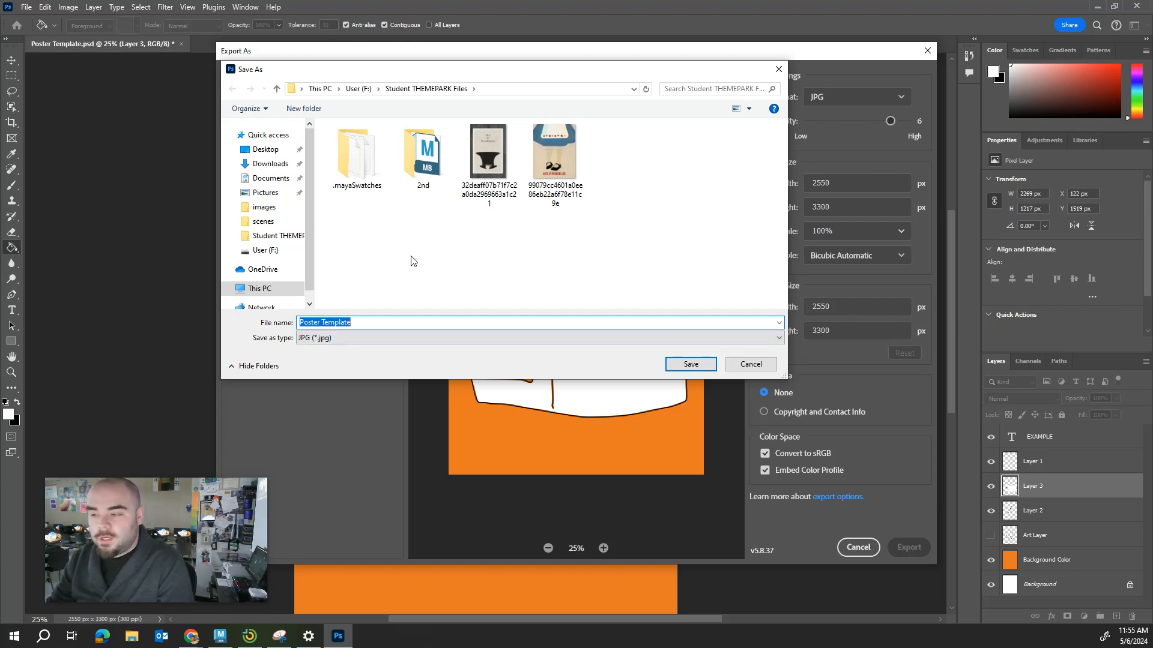
left_click(734, 366)
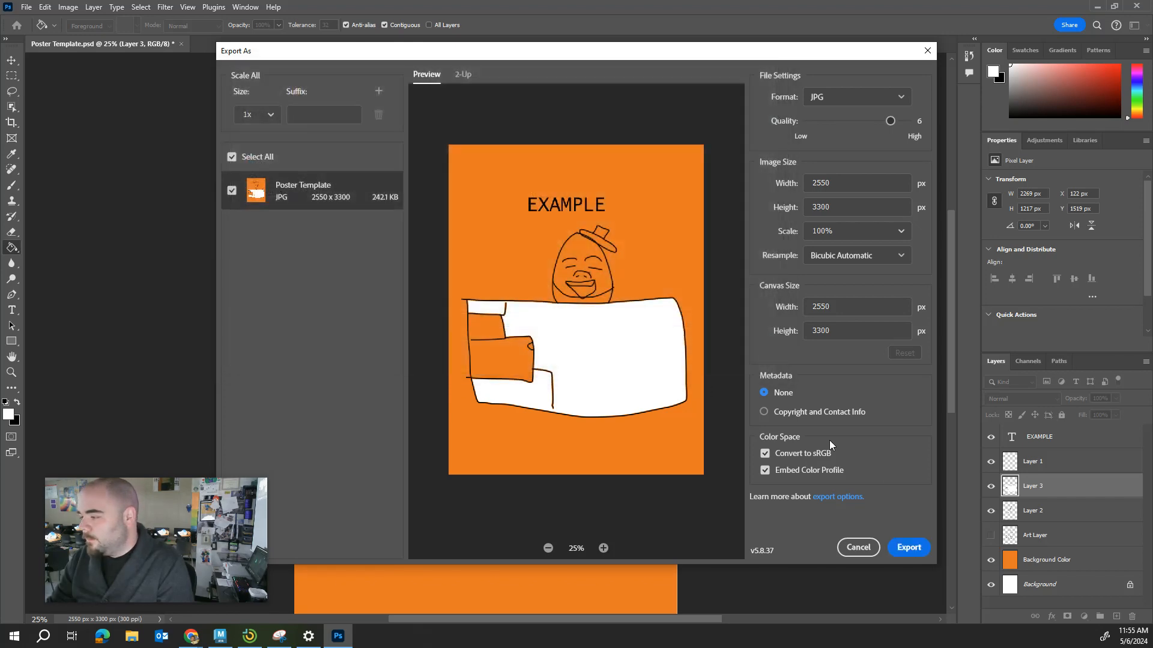
left_click(858, 548)
scroll(948, 463, "down", 1)
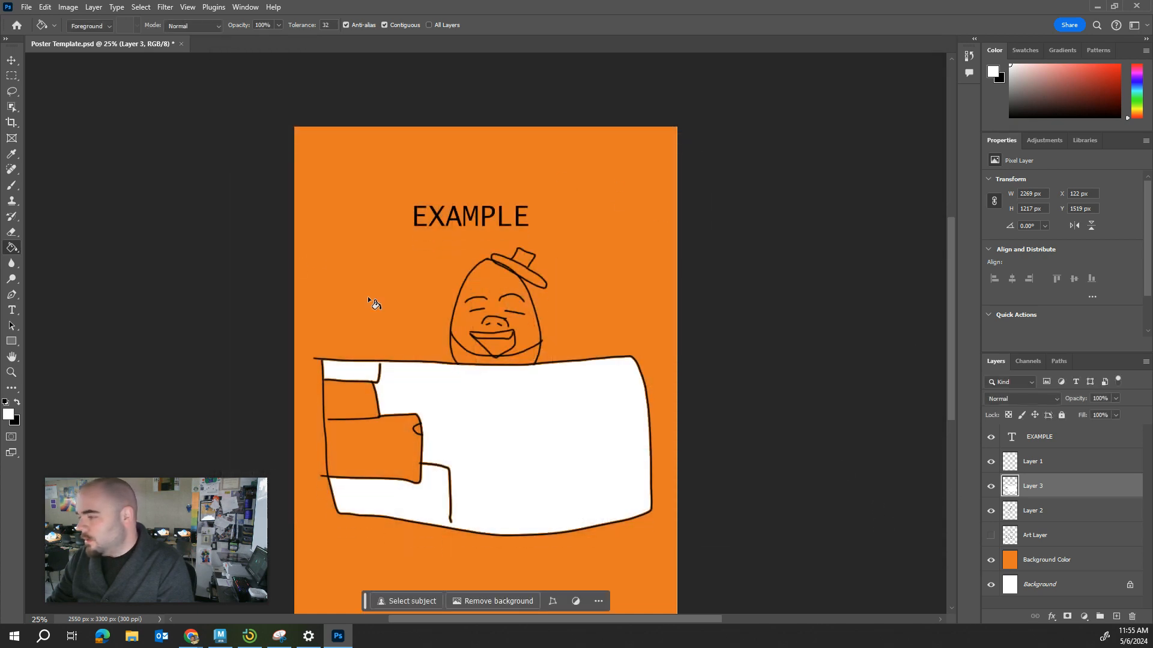
Reopen the Export As settings, choose JPG as the file format, and cancel without exporting.
left_click(26, 7)
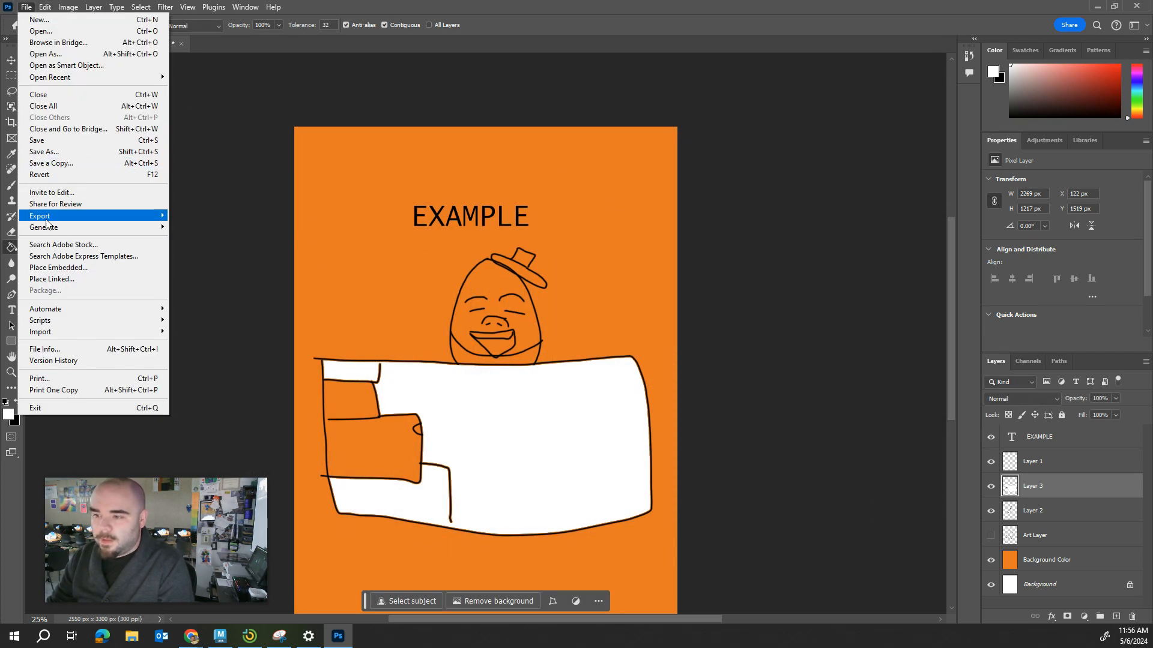
mouse_move(40, 217)
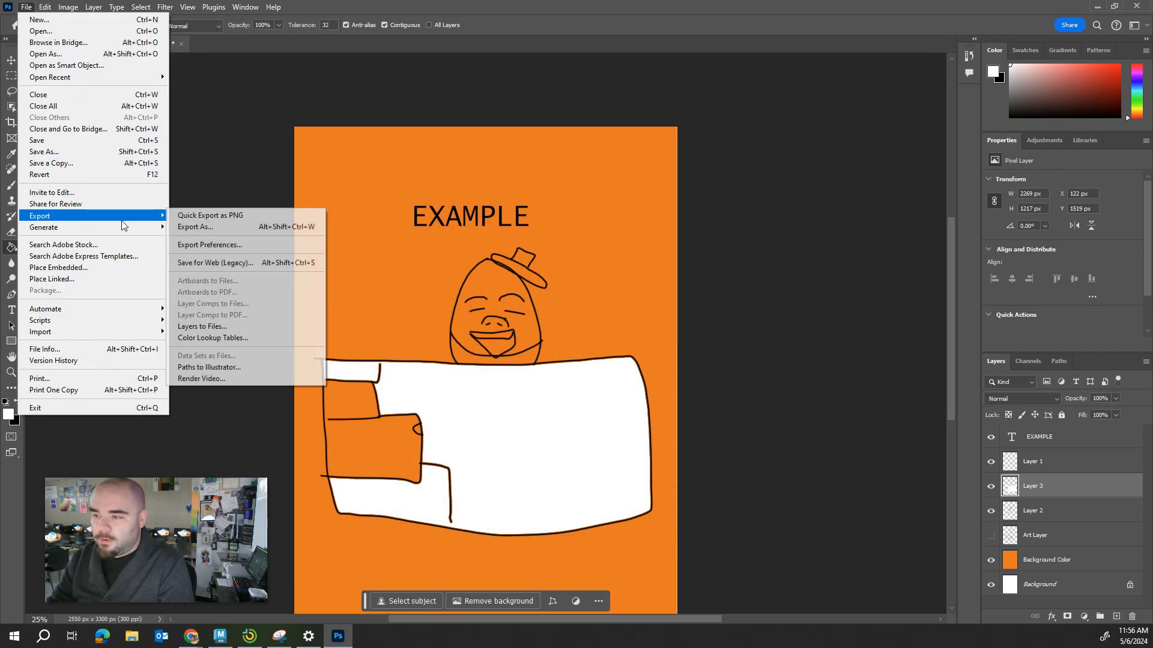
left_click(223, 227)
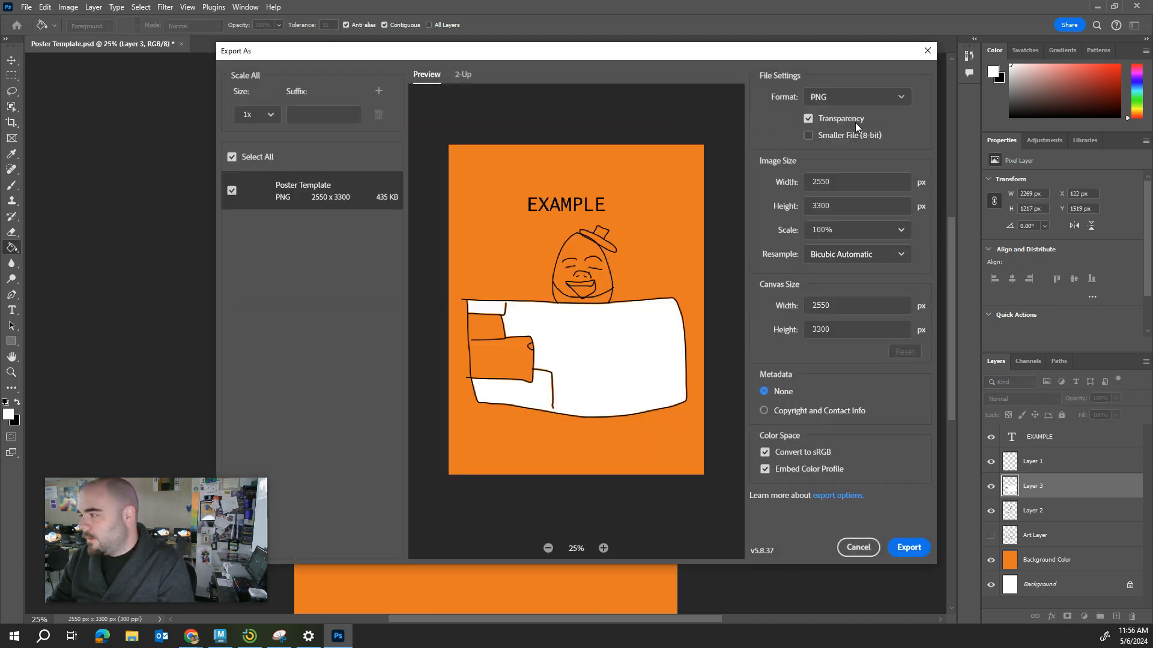
left_click(847, 97)
left_click(845, 137)
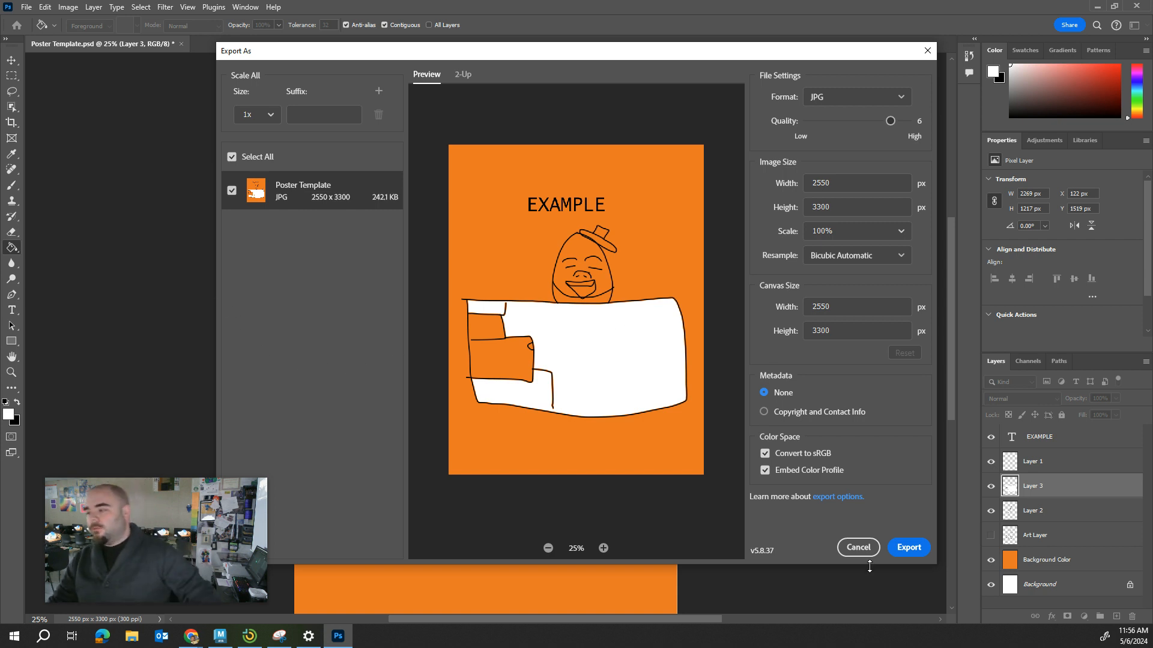
left_click(858, 547)
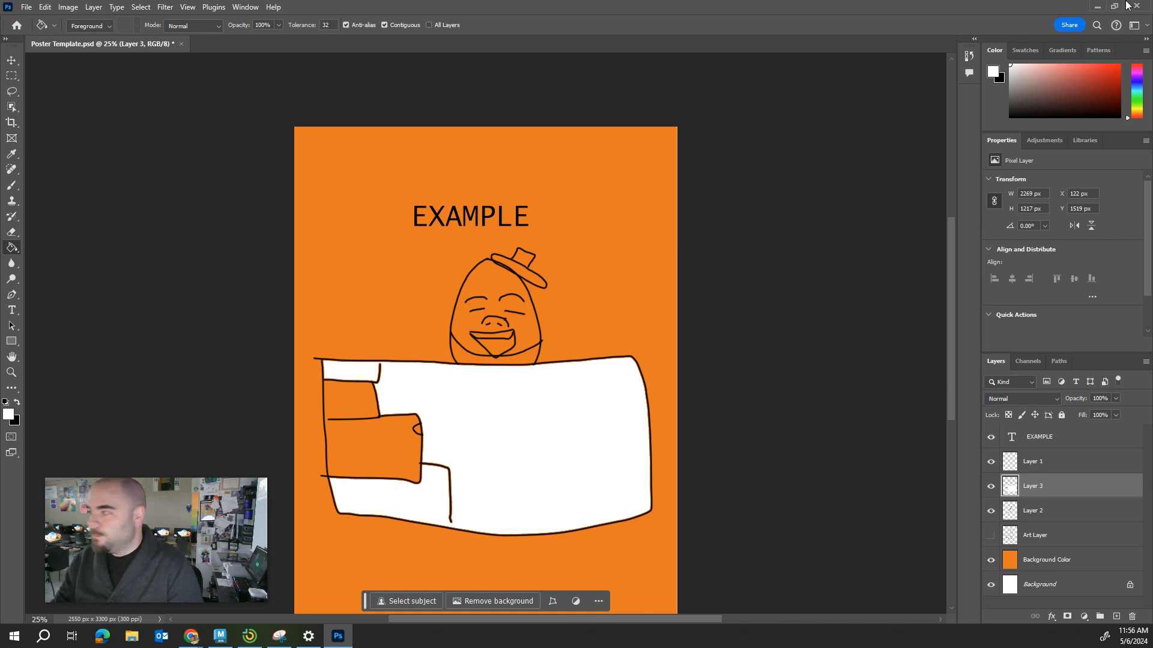
Minimize Photoshop to return to the Adobe help page about layers in the Chrome browser.
left_click(1097, 6)
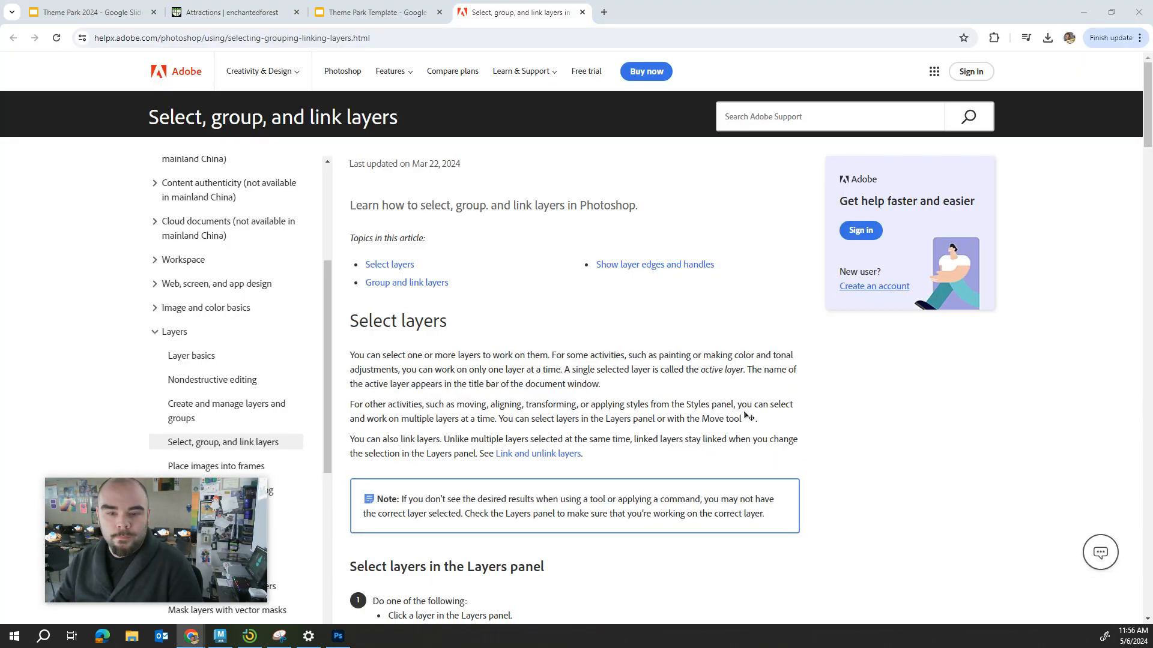